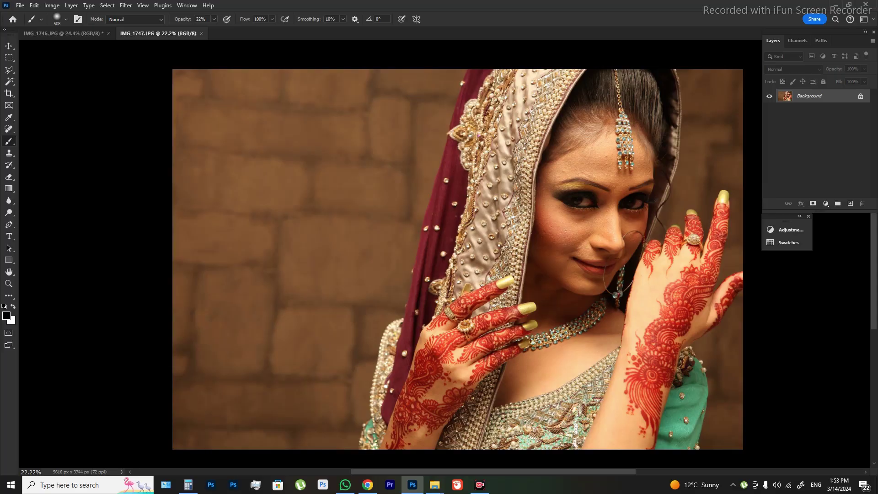
- Duplicate the portrait to Layer 1, shift the copy left, and fill the Background layer black
key(ctrl+j)
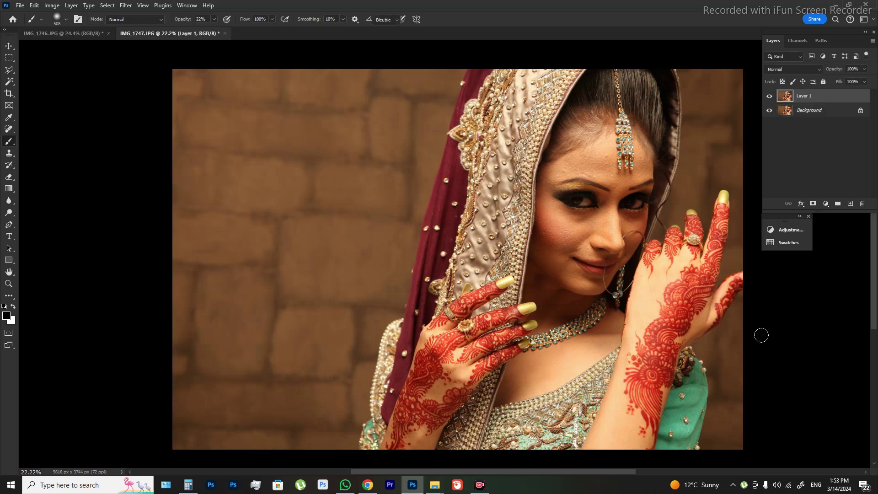
key(ctrl+t)
drag(684, 323, 591, 325)
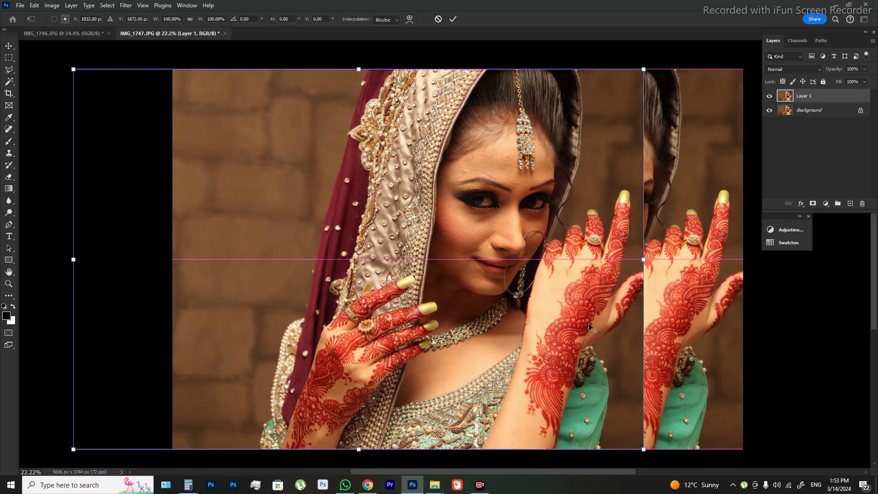
drag(591, 323, 589, 319)
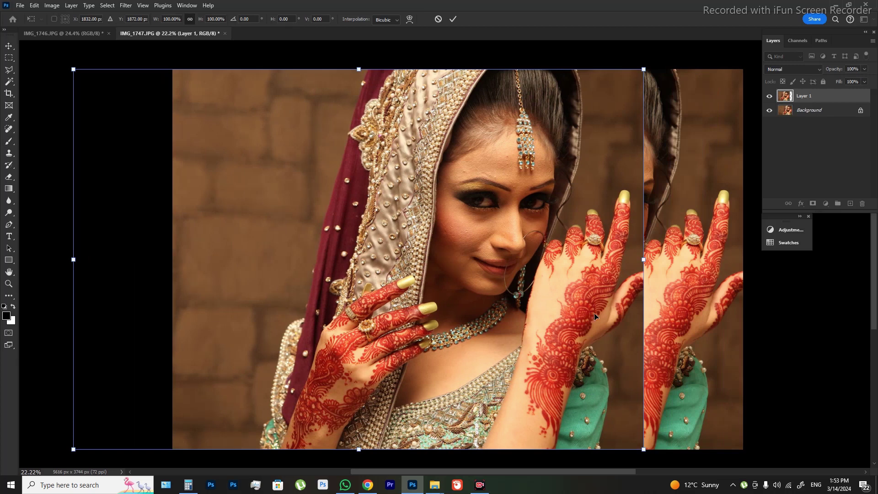
key(Return)
click(803, 111)
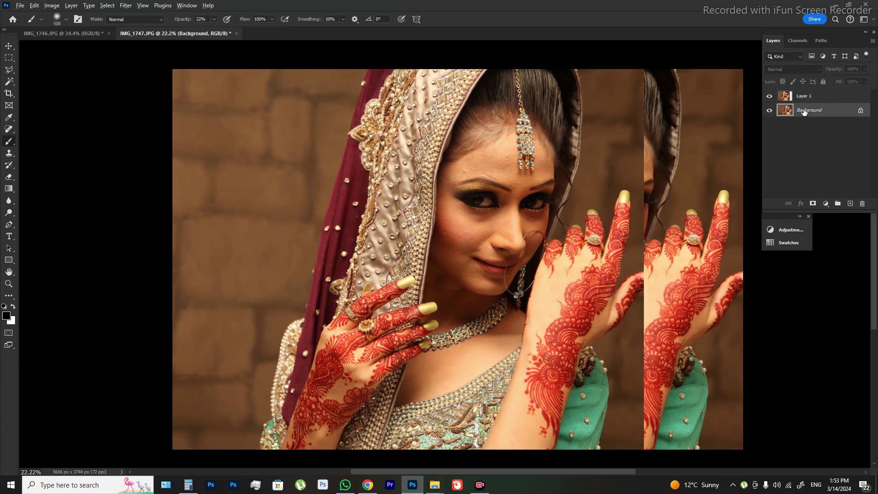
key(alt+BackSpace)
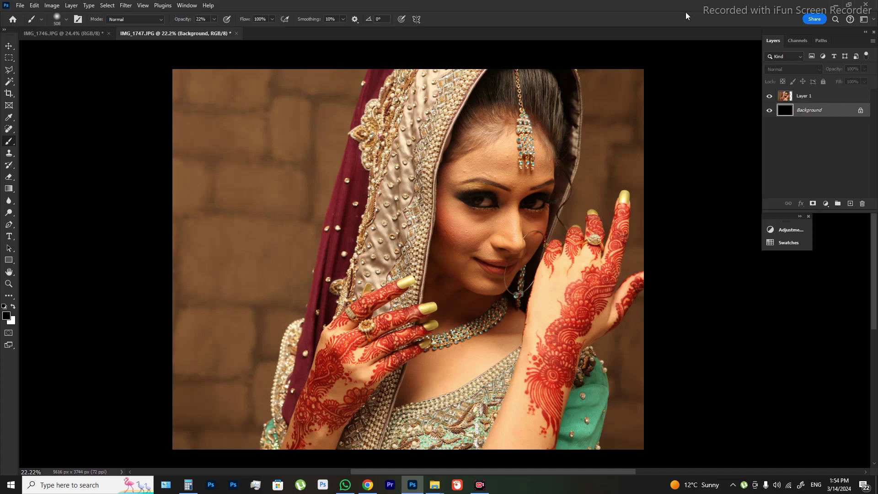
- Trial a quick-mask selection around the raised hand in IMG_1746.JPG, then close that document
click(84, 39)
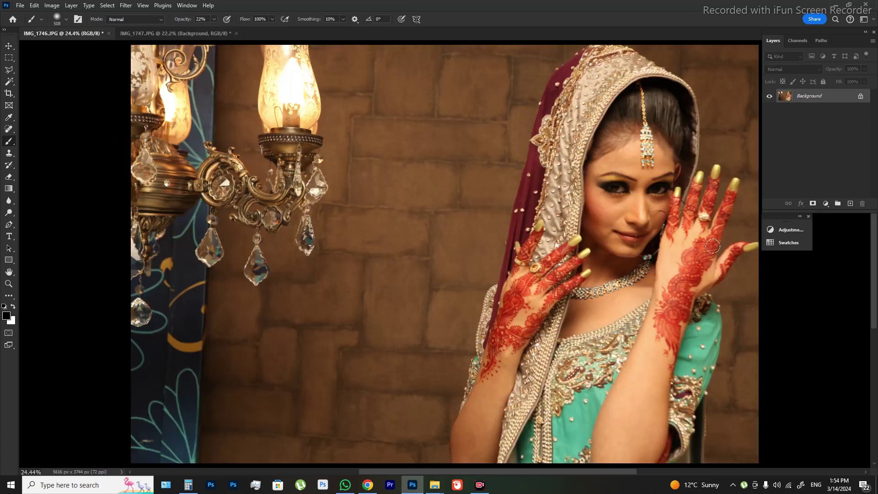
key(q)
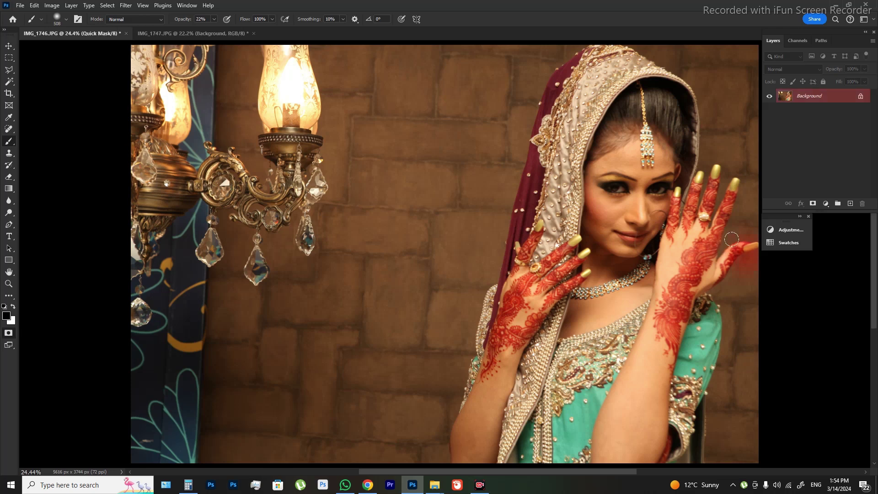
drag(731, 239, 721, 274)
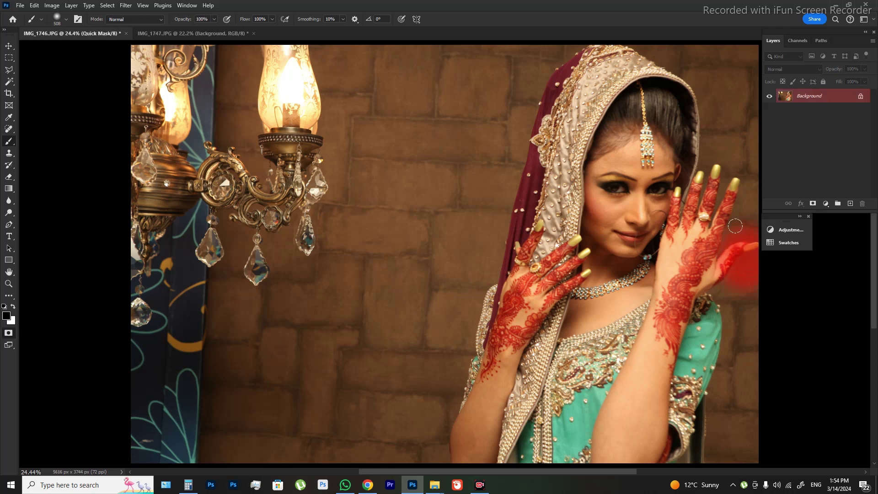
key(q)
key(ctrl+shift+i)
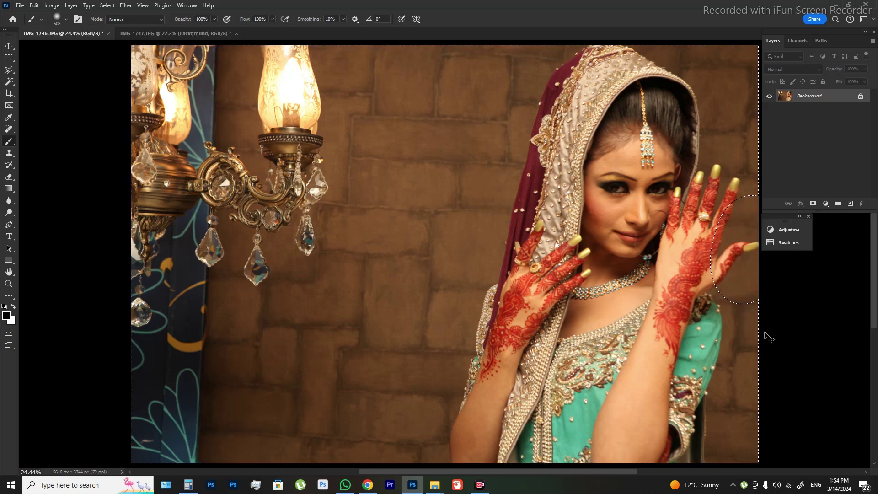
key(ctrl+d)
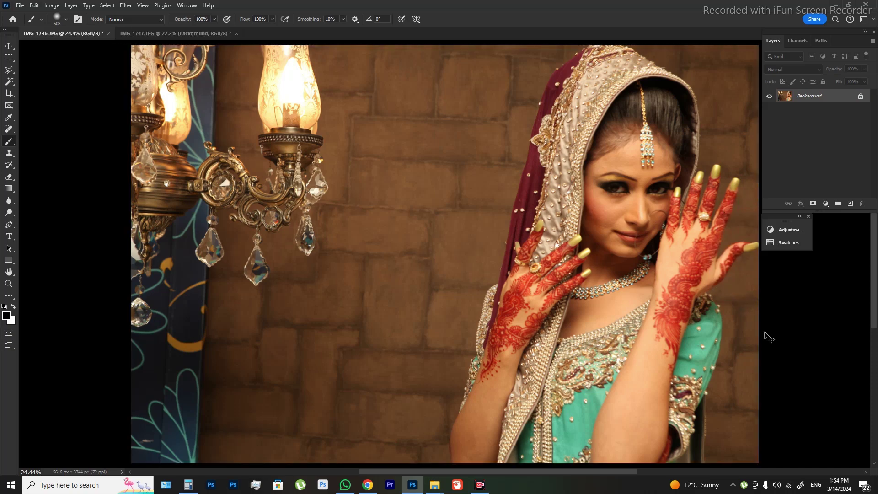
key(ctrl+w)
- Dismiss the save prompt and place a new Layer 2 patch at the image's right edge
click(442, 185)
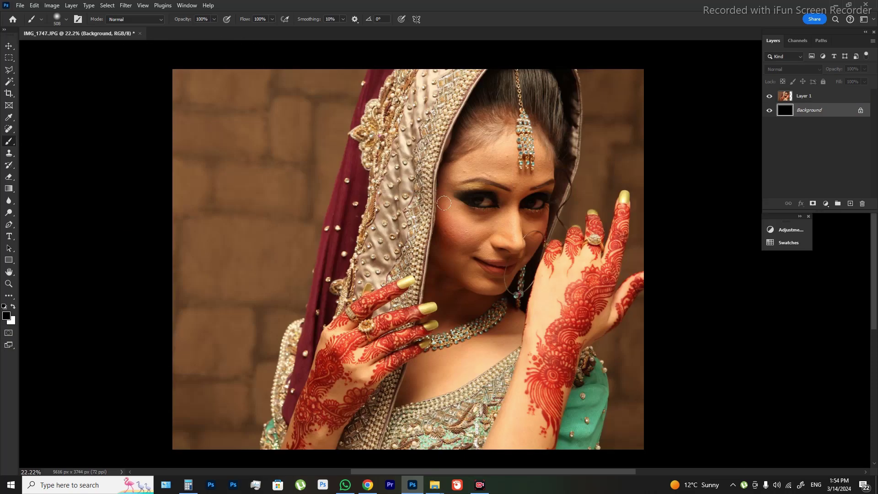
drag(565, 261, 475, 253)
key(ctrl+shift+alt+n)
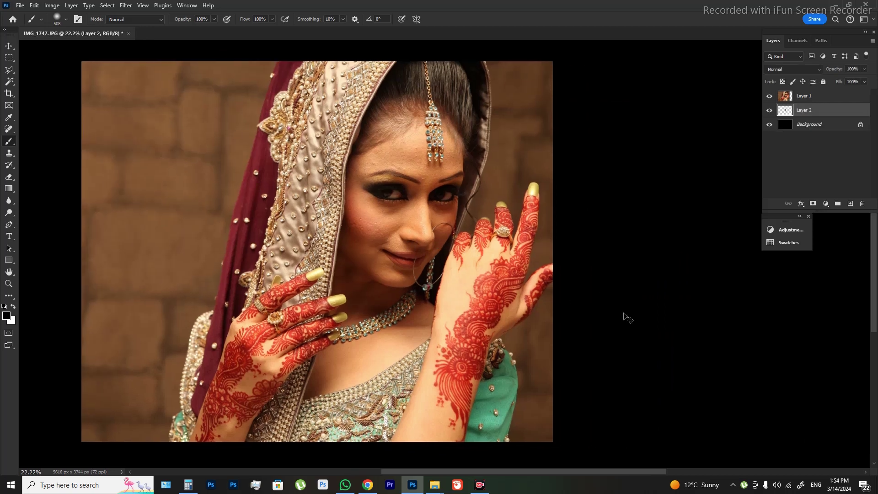
key(ctrl+t)
drag(384, 255, 544, 290)
- Resize the wall patch beside the raised hand and commit its new size and position
scroll(562, 270, up, 1)
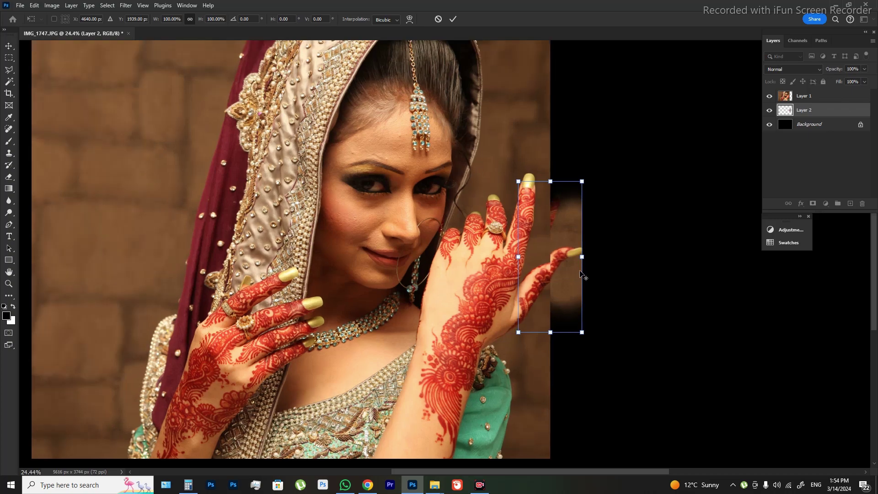
scroll(562, 269, up, 1)
scroll(562, 269, up, 1)
scroll(562, 270, up, 1)
scroll(562, 270, up, 1)
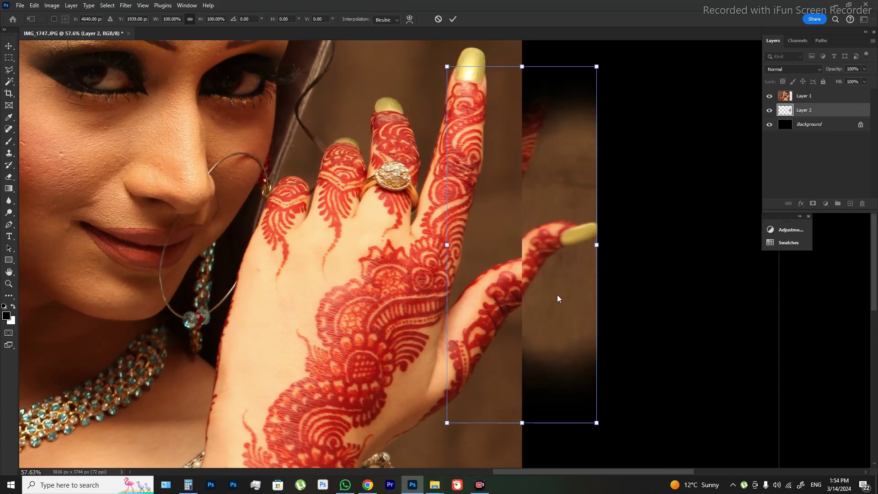
drag(596, 421, 637, 428)
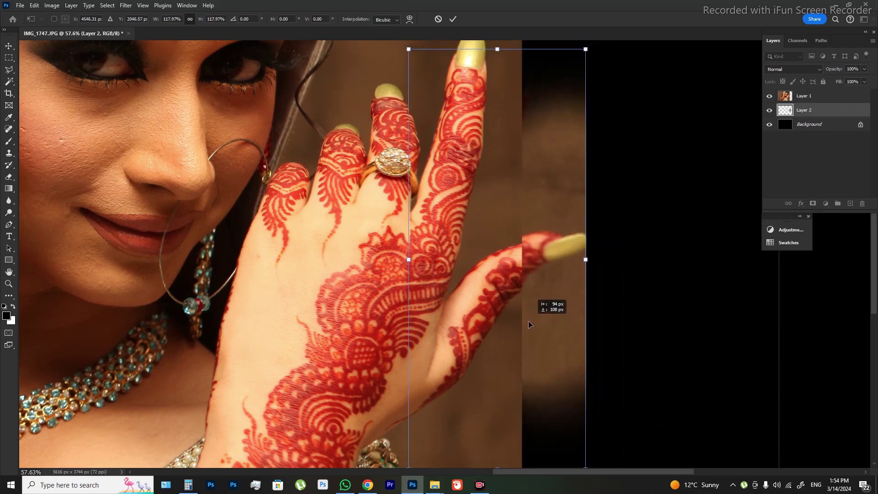
drag(555, 292, 523, 330)
key(Return)
- Move the patch layer above Layer 1 and rotate it about -12.5°
key(b)
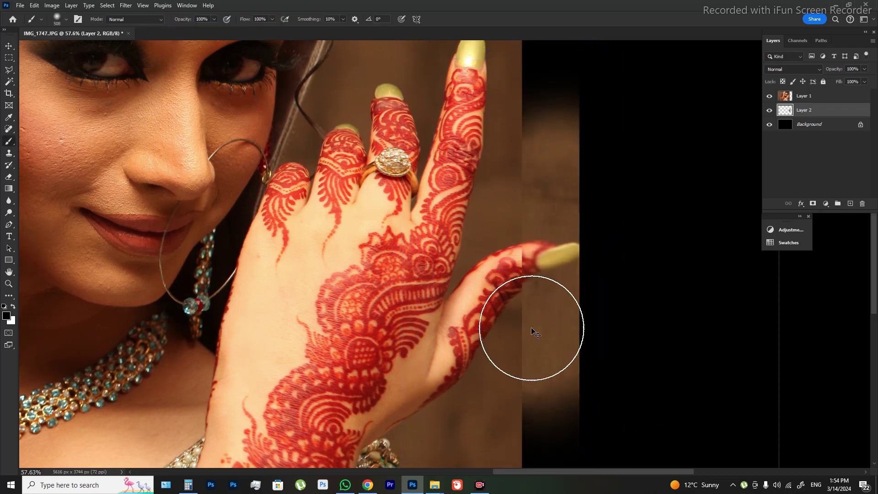
key(ctrl+bracketright)
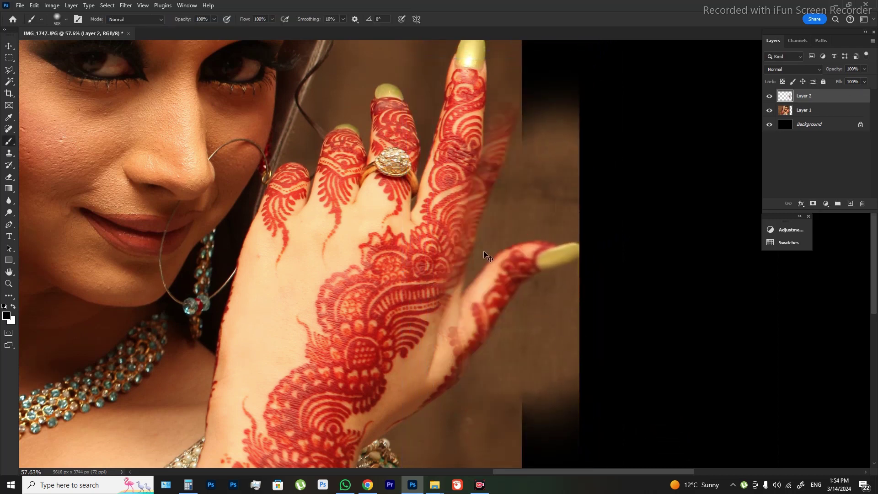
drag(483, 250, 458, 248)
key(ctrl+t)
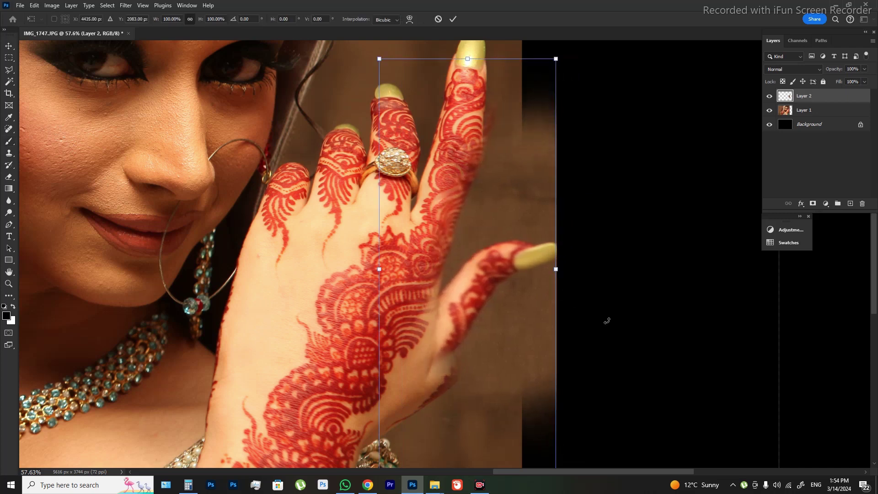
drag(607, 321, 628, 282)
mouse_move(493, 280)
mouse_down()
mouse_move(410, 328)
mouse_move(501, 306)
mouse_up()
double_click(501, 306)
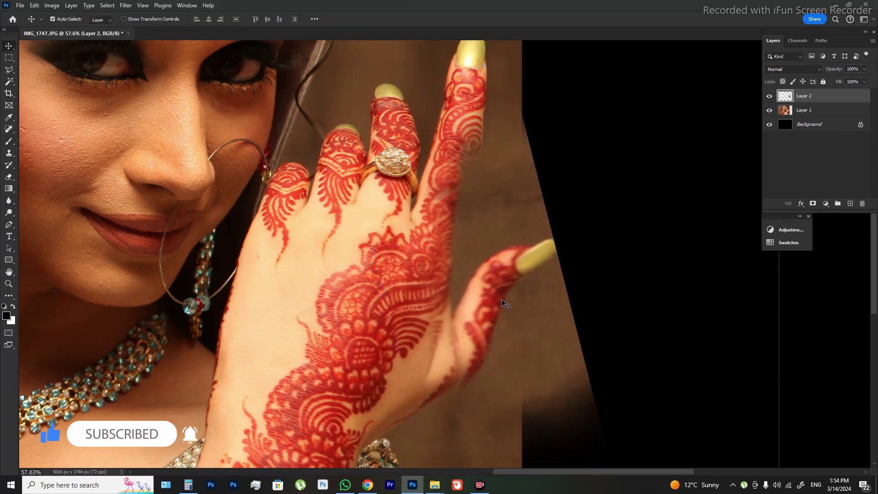
- At 33% opacity, refit the patch by tilting it and scaling it to about 110.75%
key(3)
key(3)
key(ctrl+t)
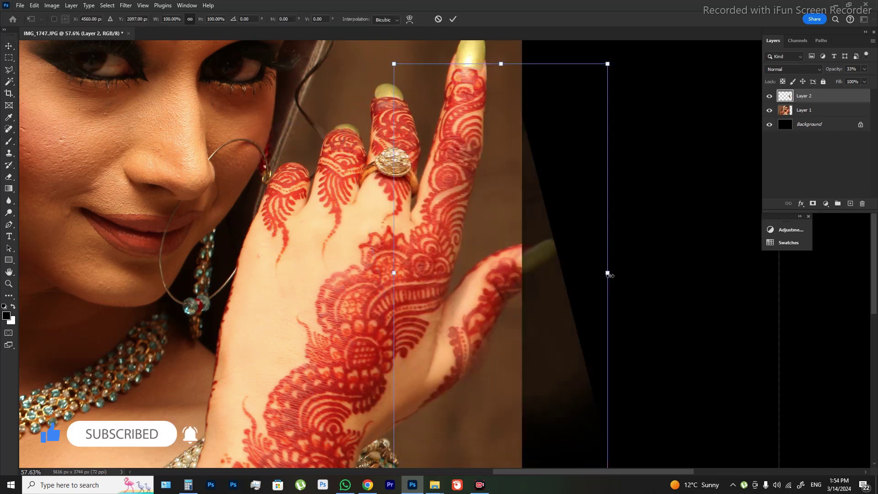
drag(608, 273, 629, 278)
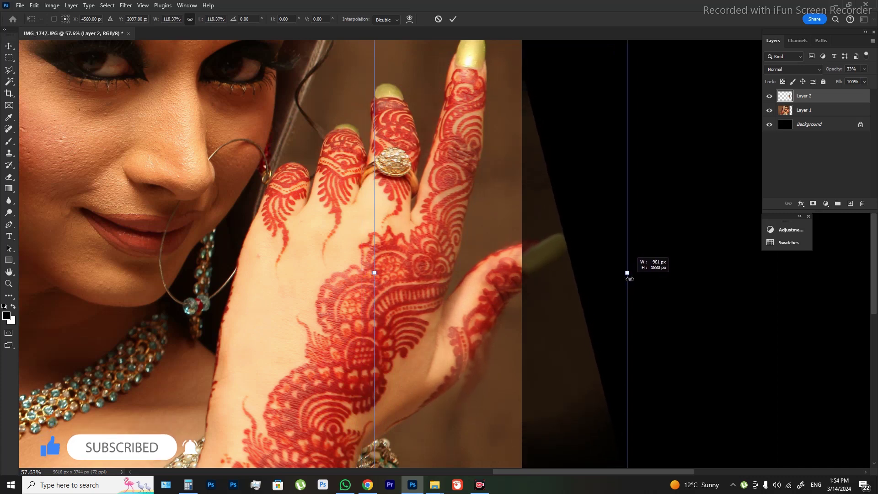
mouse_move(667, 313)
mouse_down()
mouse_move(679, 290)
mouse_move(663, 300)
mouse_up()
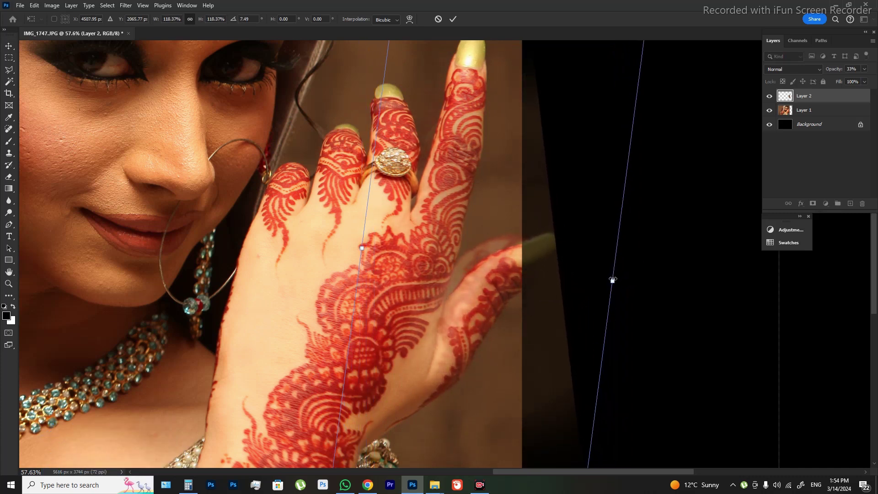
drag(613, 281, 598, 281)
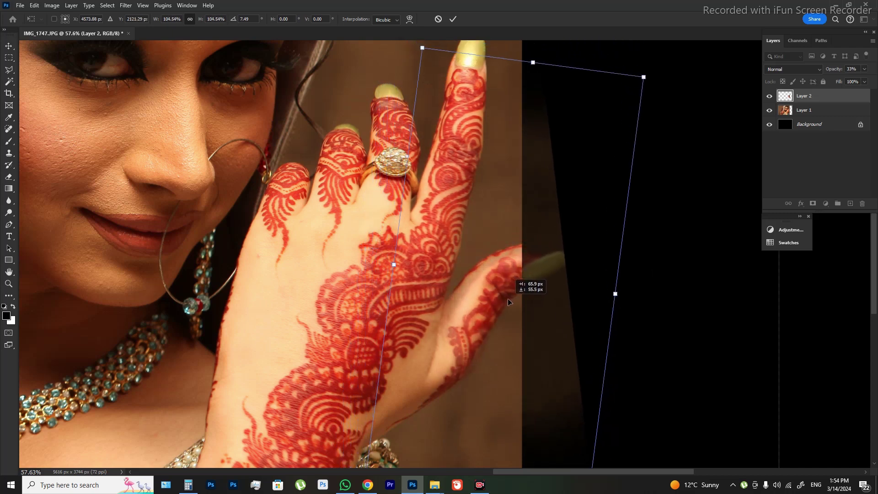
drag(491, 289, 520, 290)
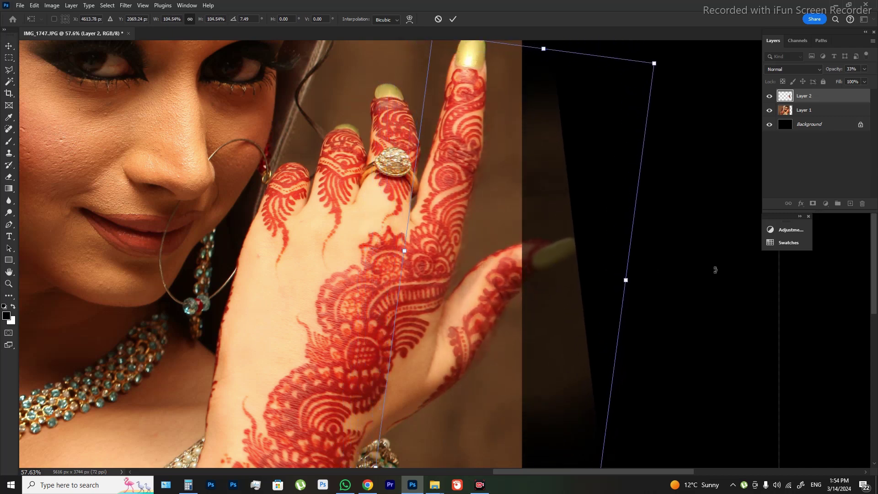
key(Right)
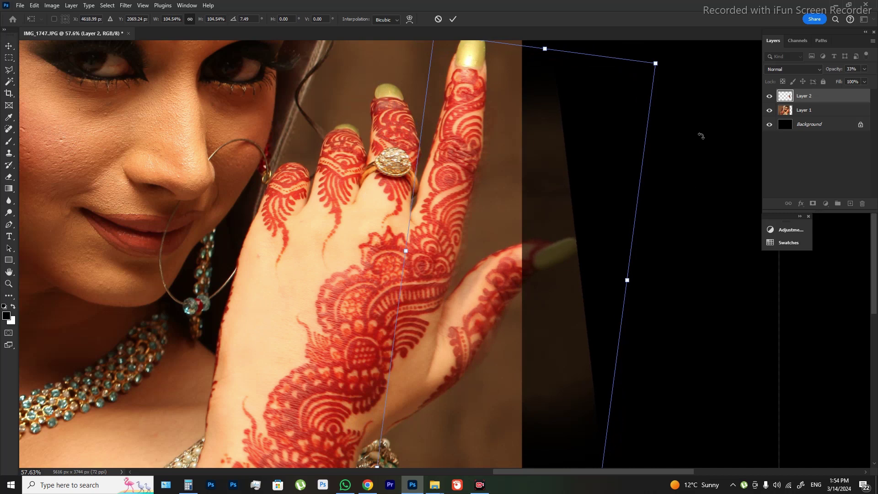
drag(701, 135, 700, 162)
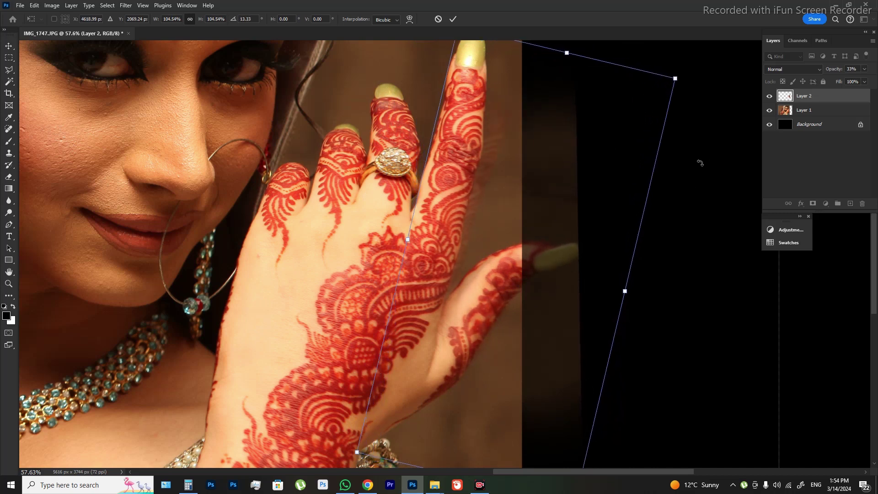
drag(673, 82, 683, 70)
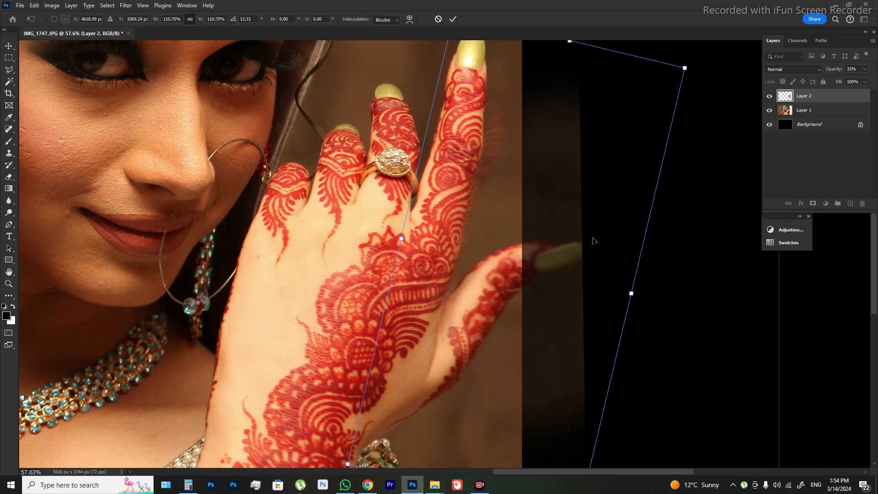
key(Down)
key(Down)
key(Return)
- Raise Layer 2's opacity through 55%, 66% and 88% to 100%
key(5)
key(5)
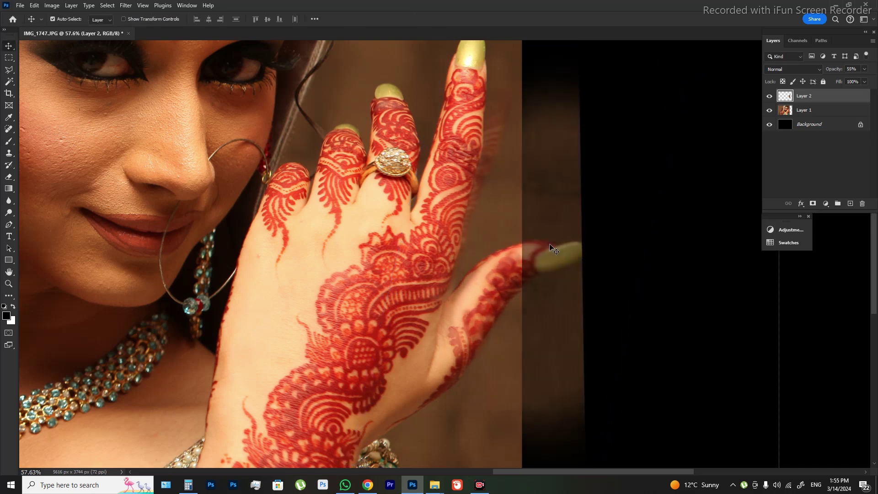
key(6)
key(6)
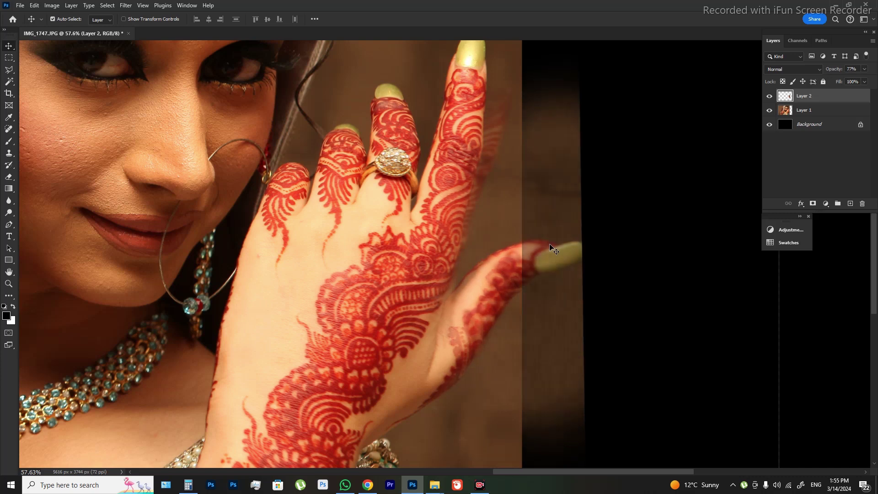
key(8)
key(8)
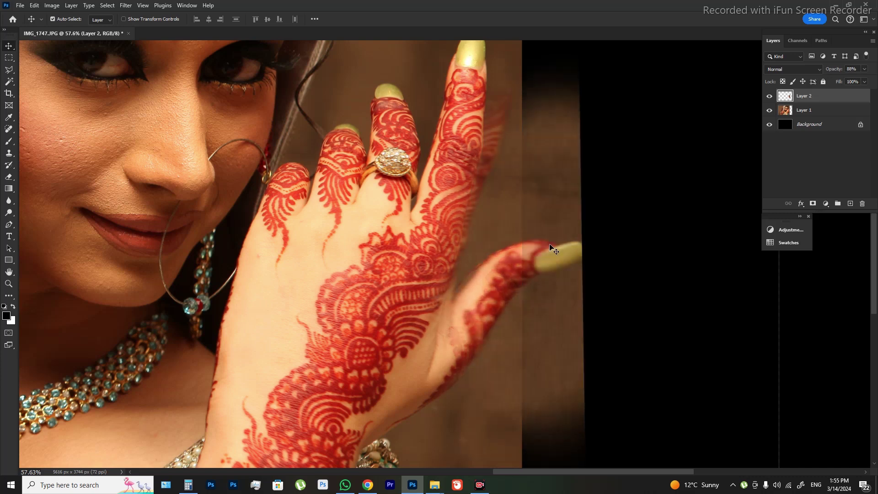
key(0)
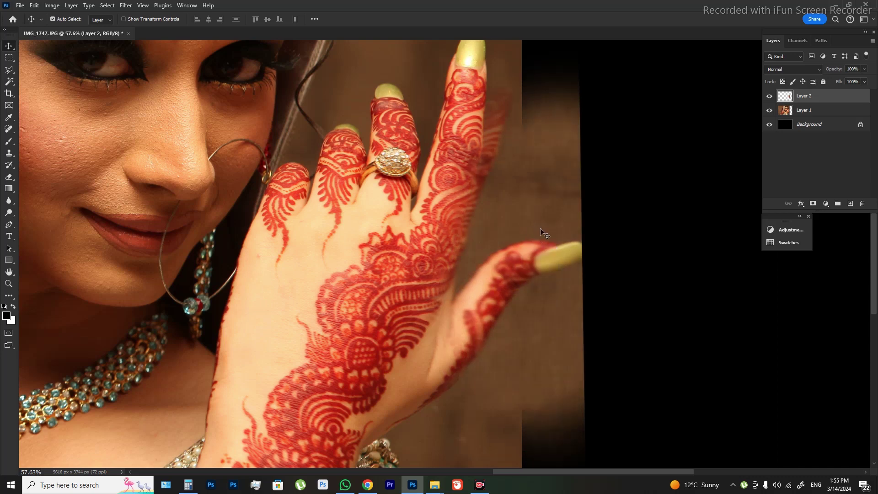
- Erase Layer 2 over the finger and thumb base with a 200–400 px eraser
key(e)
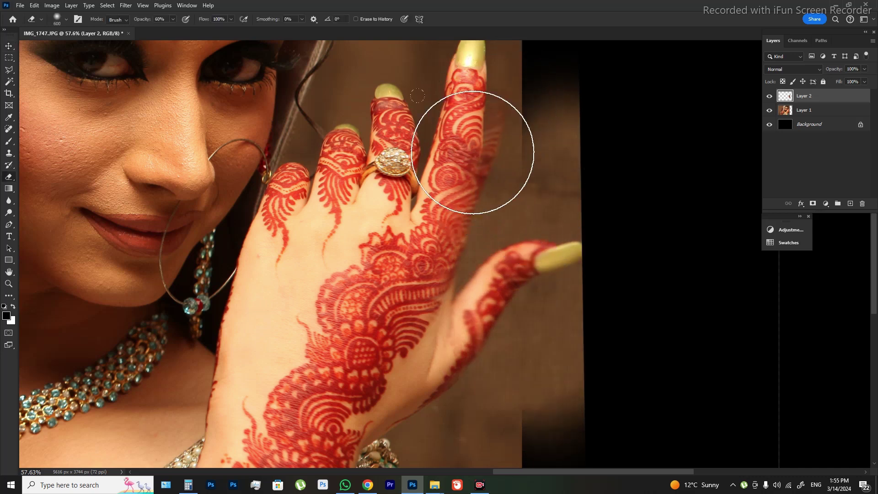
scroll(573, 127, up, 1)
key(bracketleft)
key(bracketleft)
key(bracketleft)
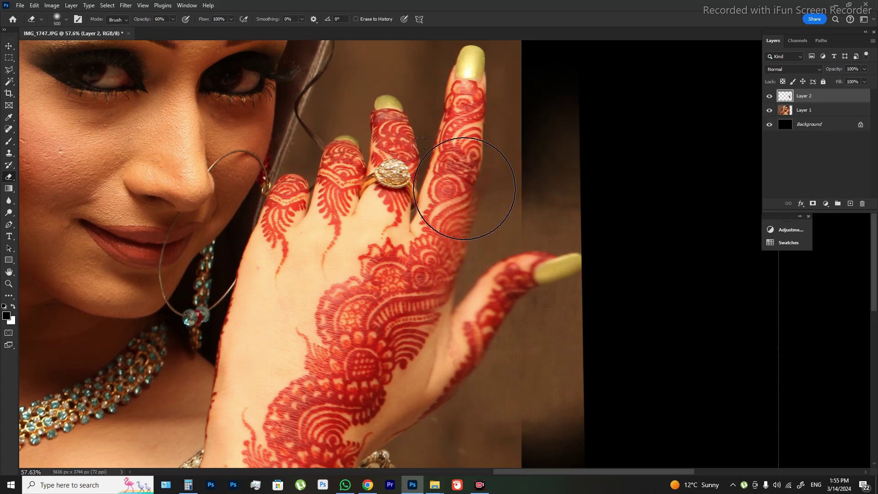
drag(472, 174, 438, 213)
key(bracketleft)
mouse_move(377, 320)
mouse_down()
mouse_move(448, 258)
mouse_move(455, 347)
mouse_move(392, 390)
mouse_up()
key(bracketright)
key(bracketright)
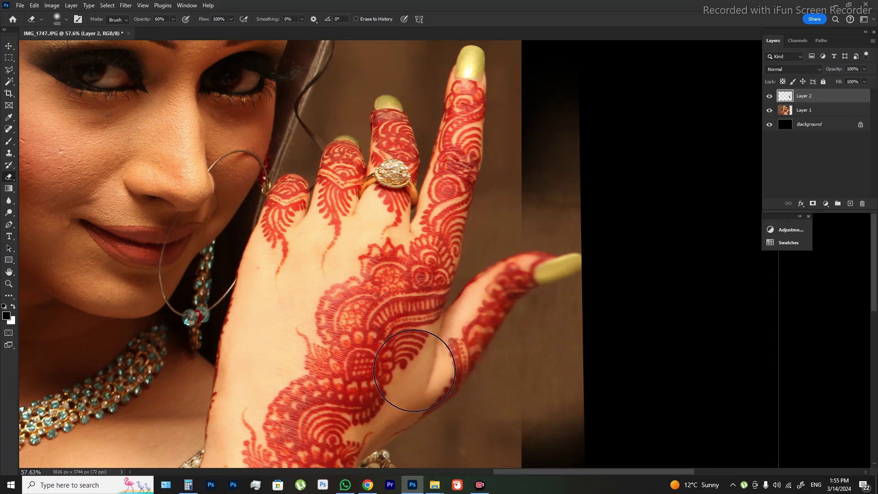
key(bracketleft)
key(bracketleft)
key(bracketleft)
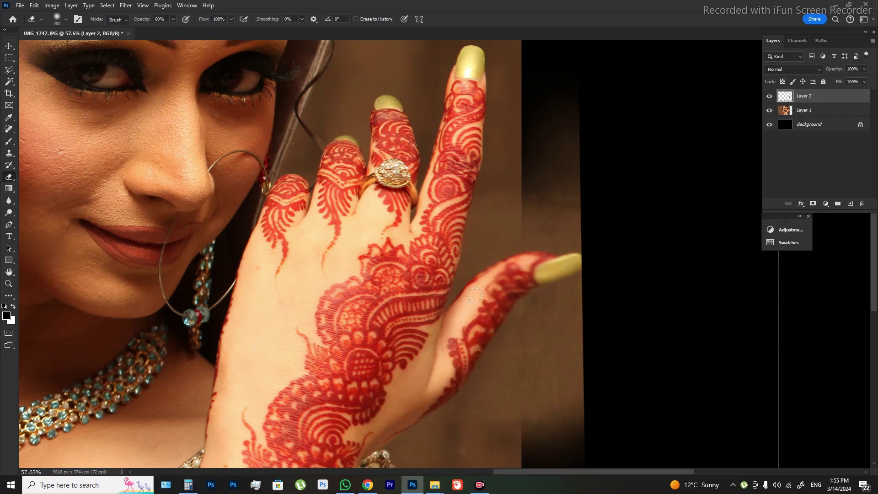
key(bracketright)
key(bracketright)
scroll(337, 365, down, 2)
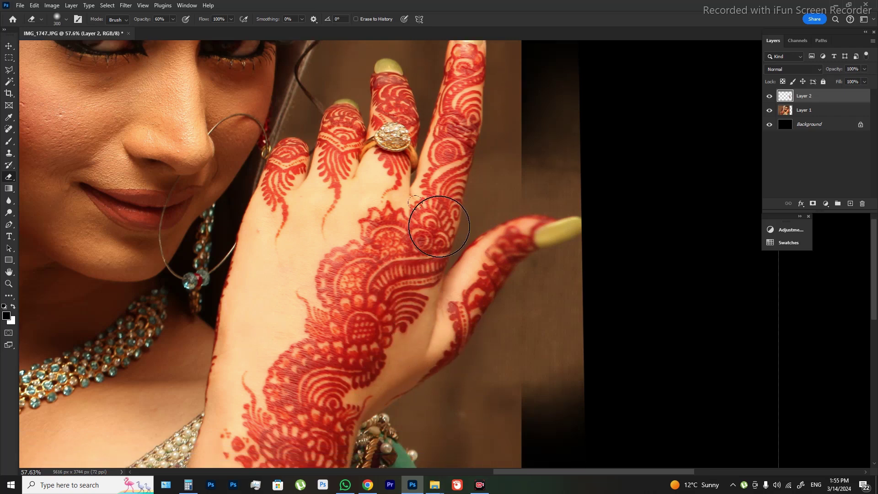
key(bracketleft)
key(bracketleft)
key(bracketleft)
scroll(408, 282, down, 3)
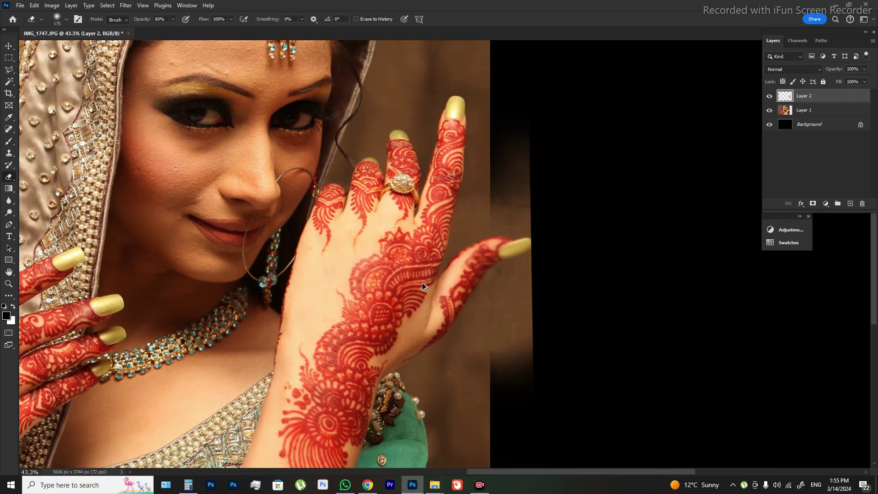
scroll(408, 282, down, 2)
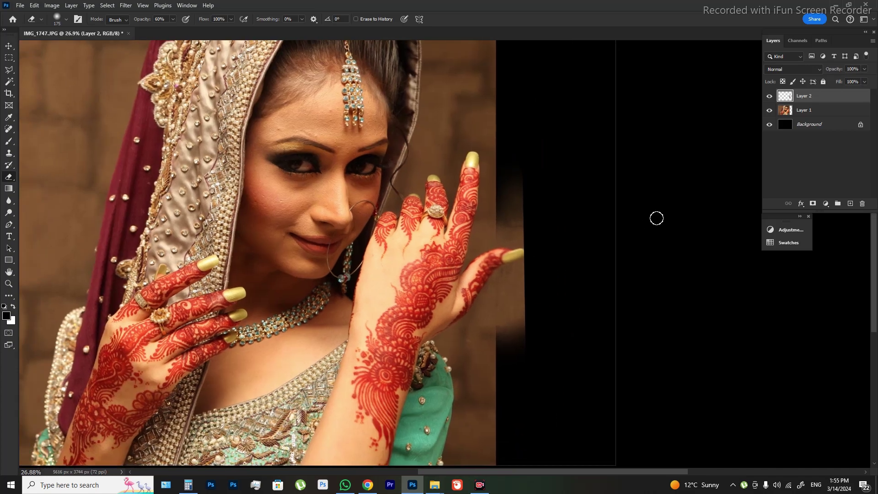
- Toggle Layer 2's visibility to compare the patch edge against the hand and thumb
click(769, 97)
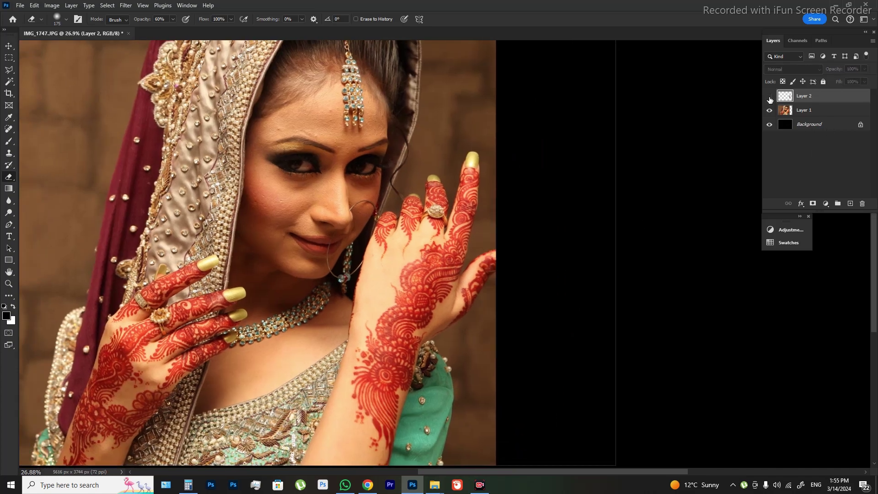
click(769, 96)
click(770, 97)
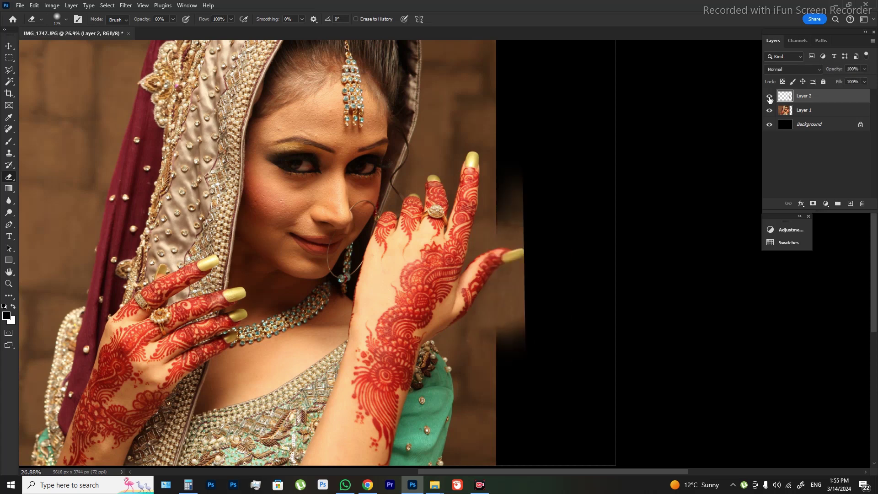
click(770, 97)
click(770, 97)
click(770, 97)
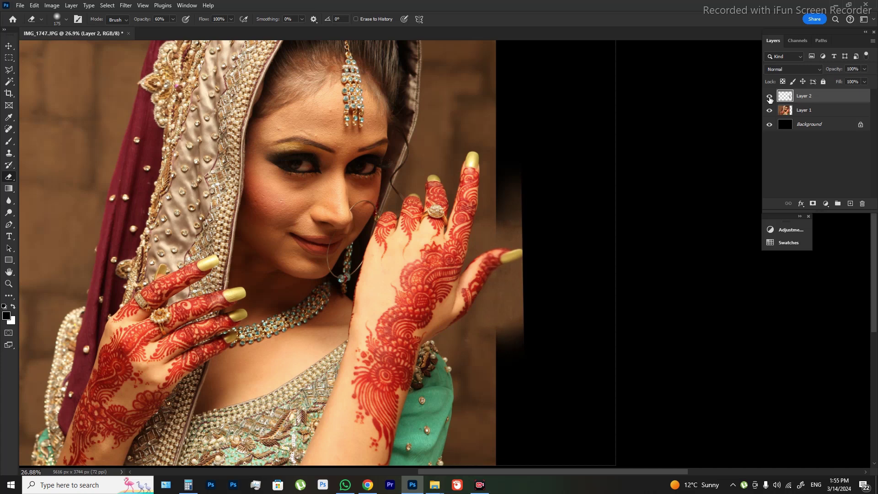
click(770, 97)
click(769, 97)
- Rotate the patch strip about 5° to match the hand's edge, then merge it into Layer 1
key(ctrl+t)
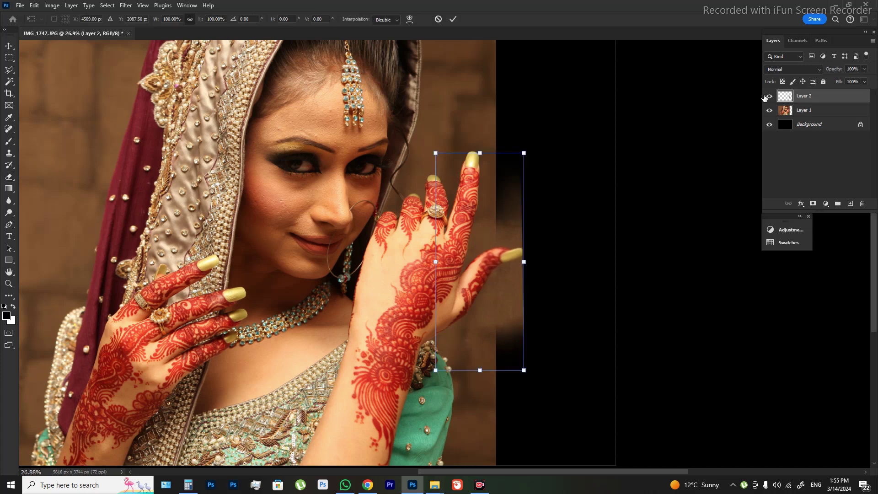
mouse_move(536, 381)
mouse_down()
mouse_move(555, 373)
mouse_move(580, 339)
mouse_move(544, 371)
mouse_up()
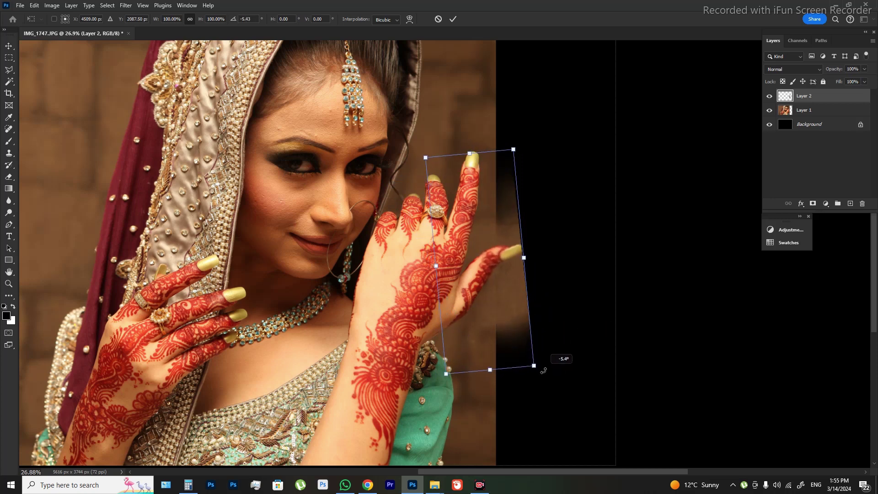
key(Return)
key(e)
scroll(521, 327, up, 1)
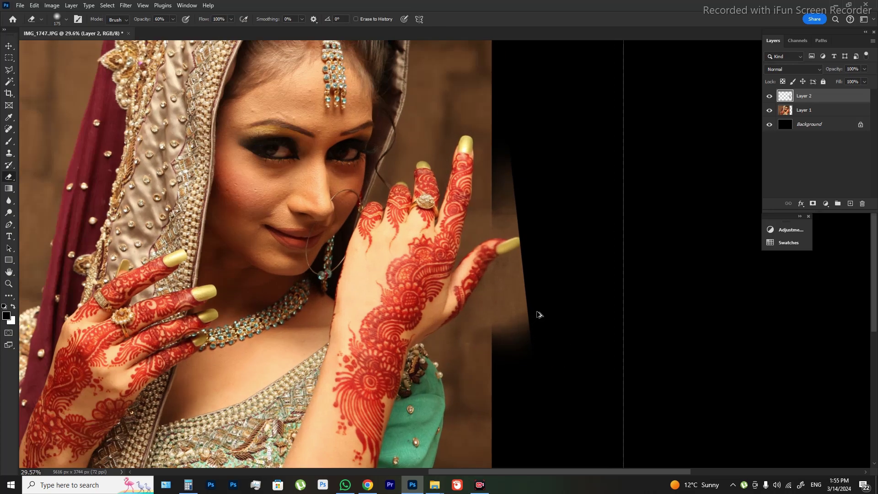
scroll(538, 314, up, 1)
scroll(538, 314, up, 1)
scroll(539, 314, up, 1)
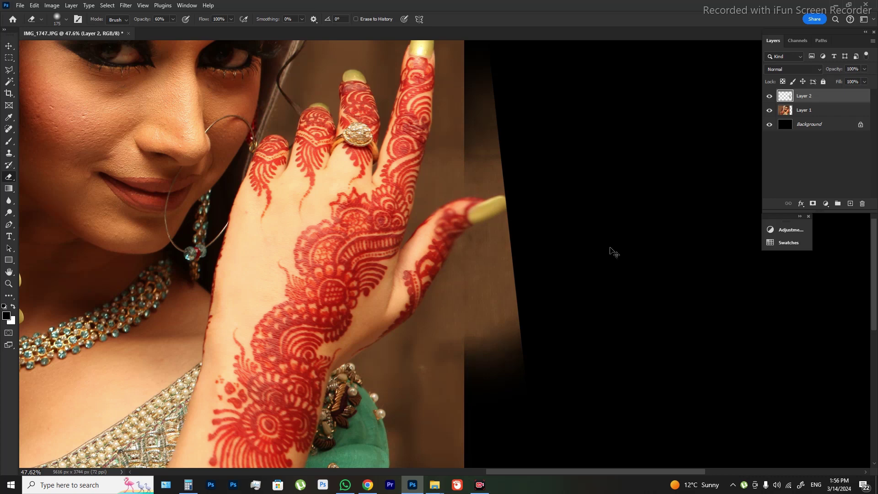
key(ctrl+z)
- Fit the photo to the window and flatten it into the Background layer
key(ctrl+0)
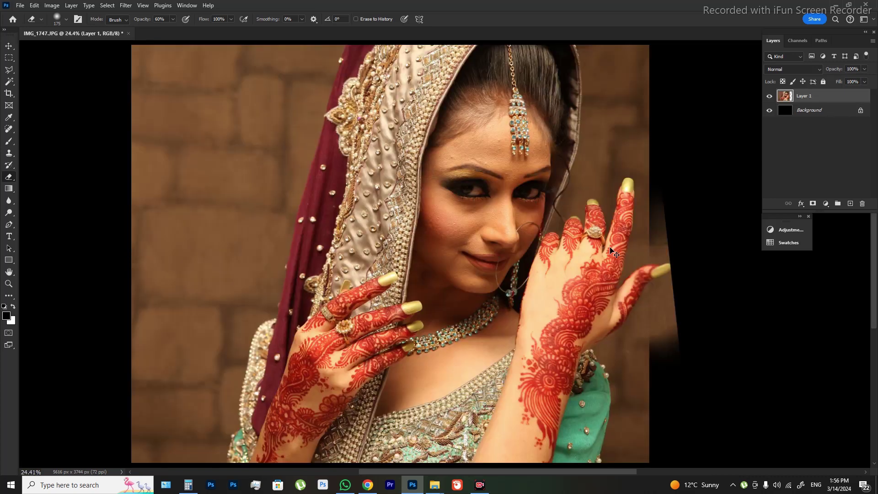
key(ctrl+e)
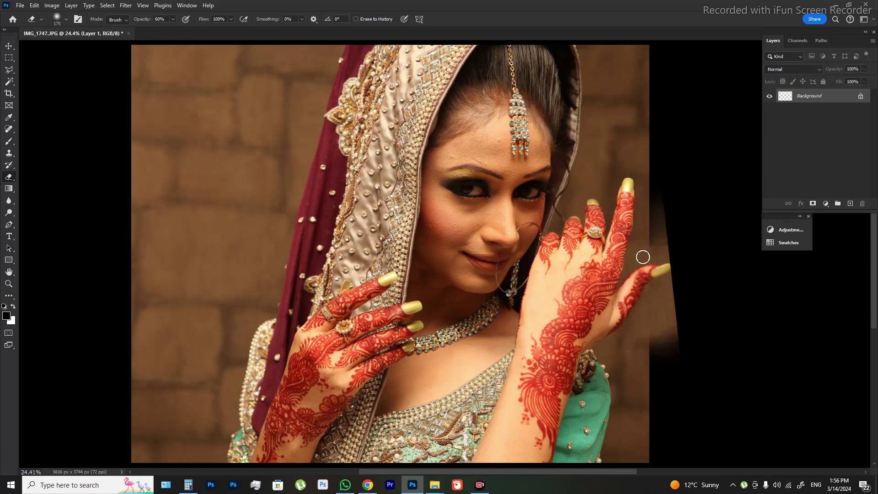
scroll(695, 281, up, 2)
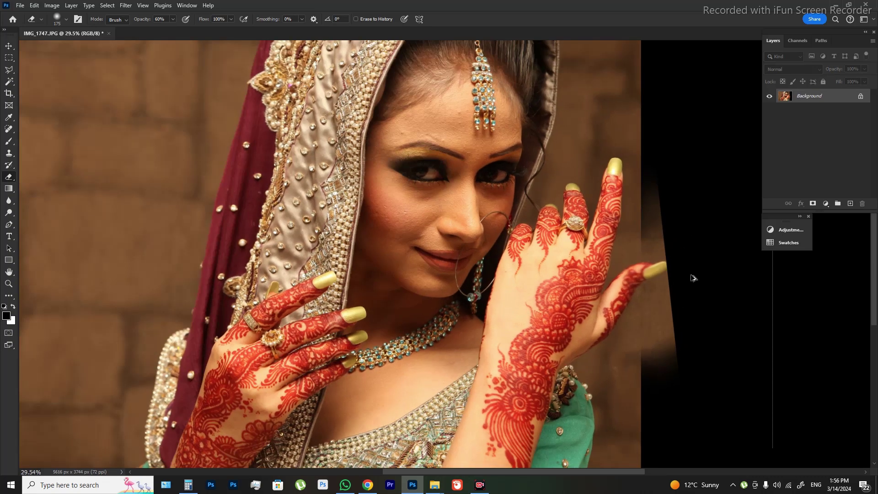
scroll(695, 281, up, 2)
scroll(694, 280, up, 2)
scroll(693, 279, up, 2)
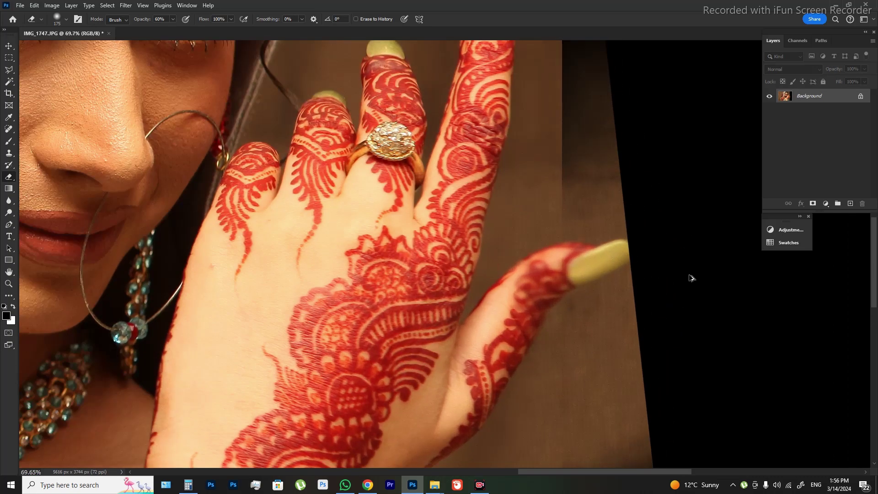
scroll(626, 330, up, 4)
- Inspect the photo's right side, then duplicate the Background as Layer 1
scroll(608, 329, down, 1)
scroll(576, 315, down, 4)
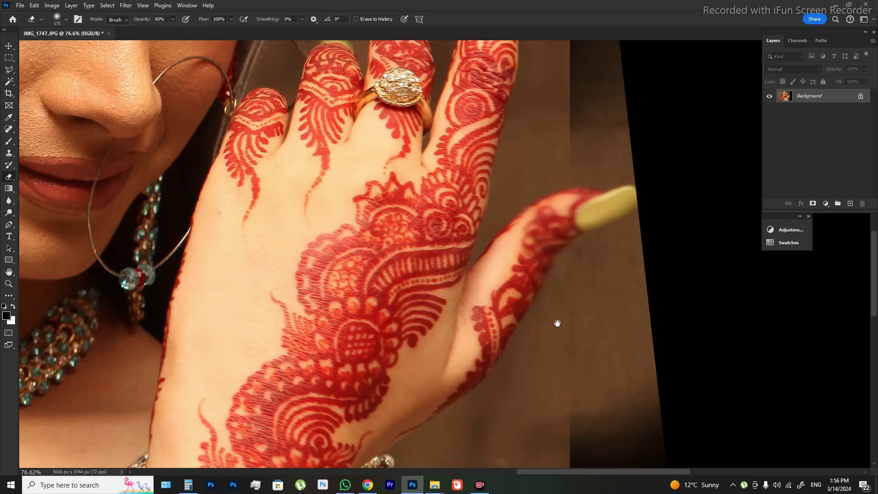
scroll(548, 316, down, 6)
scroll(557, 320, up, 2)
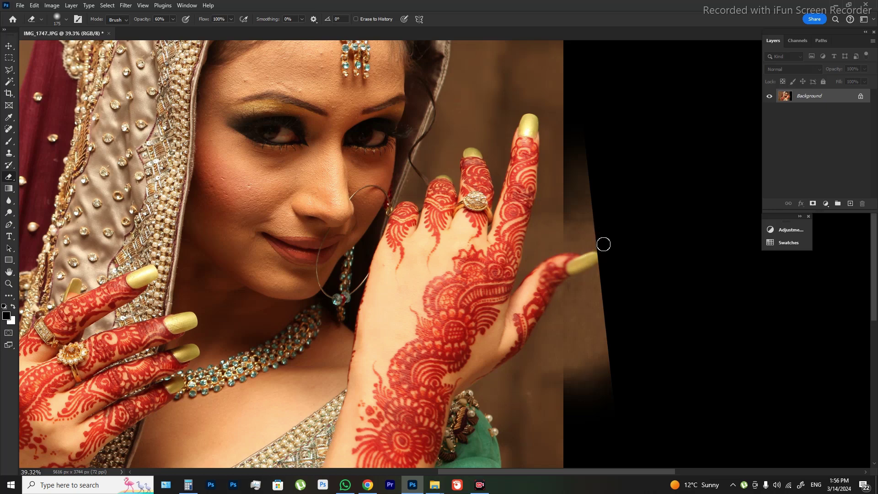
mouse_move(366, 257)
mouse_down()
mouse_move(536, 294)
mouse_move(550, 271)
mouse_up()
scroll(536, 296, down, 2)
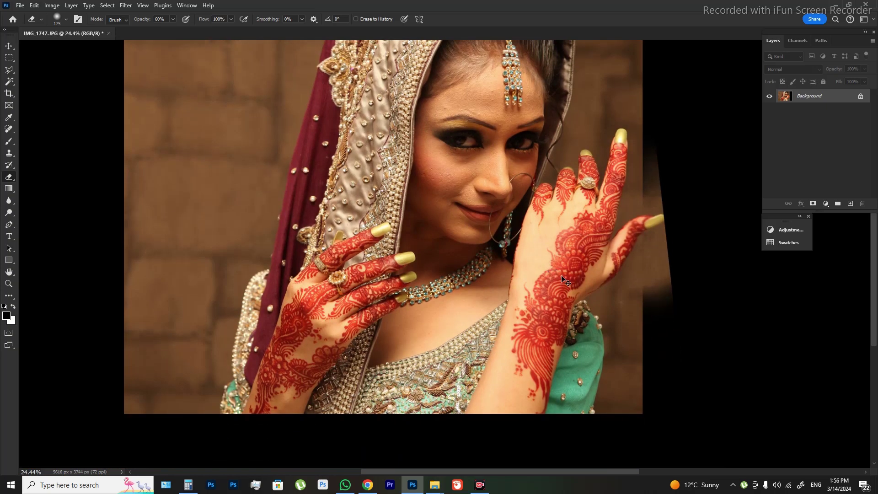
key(ctrl+j)
scroll(562, 256, up, 1)
- Quick-mask the raised hand, wrist and upper chest into a selection
key(q)
key(b)
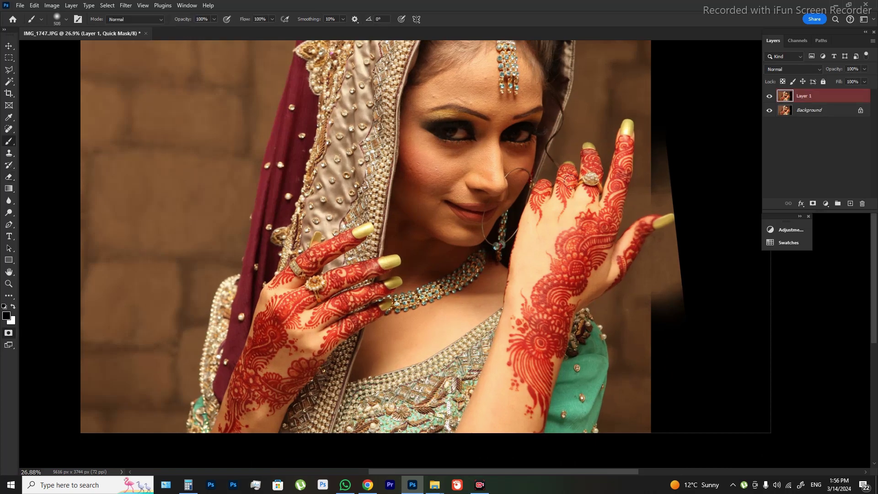
drag(587, 171, 540, 302)
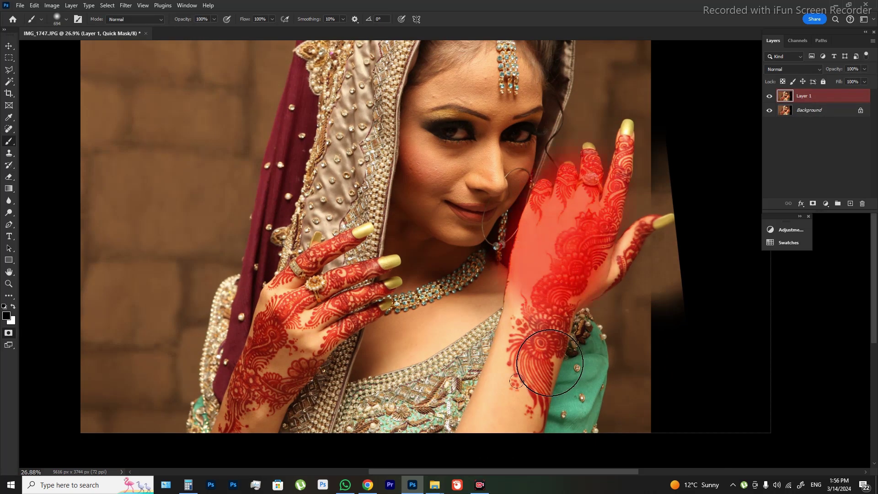
drag(550, 362, 521, 412)
key(bracketright)
key(bracketright)
key(bracketright)
mouse_move(539, 352)
mouse_down()
mouse_move(444, 393)
mouse_move(534, 314)
mouse_up()
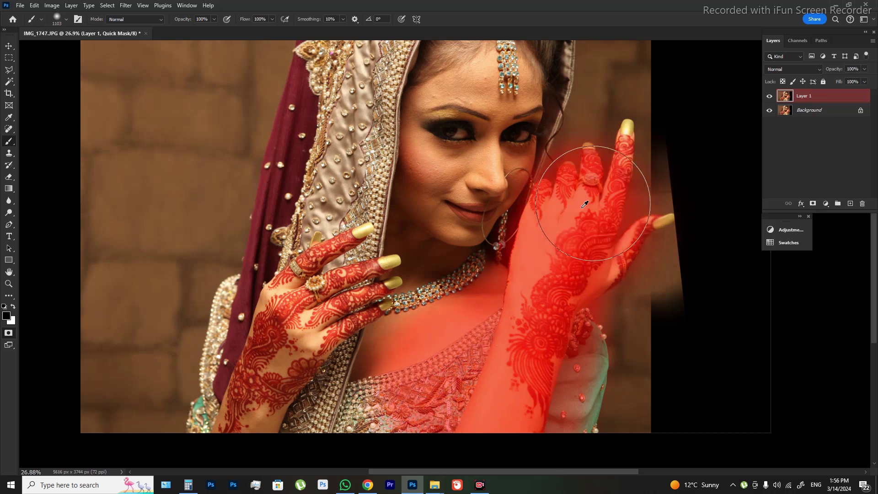
key(bracketleft)
key(q)
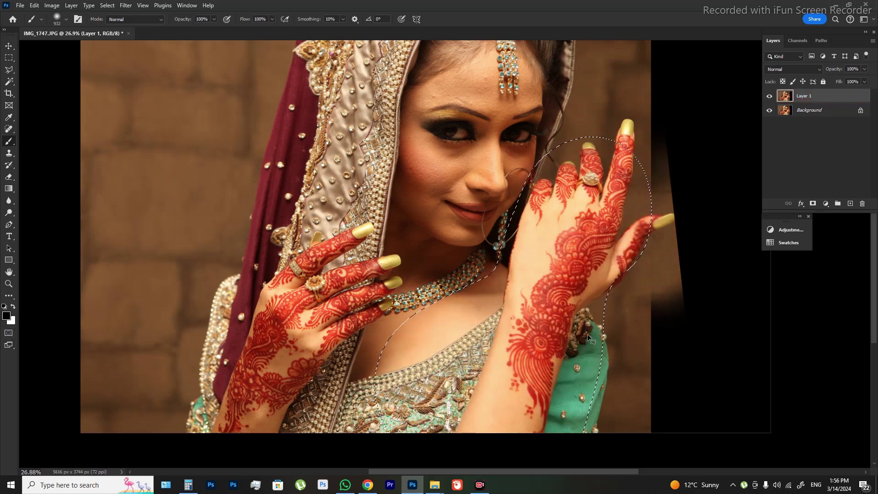
- Apply Camera Raw to the selection with Whites -87 and Temperature -6
key(ctrl+shift+a)
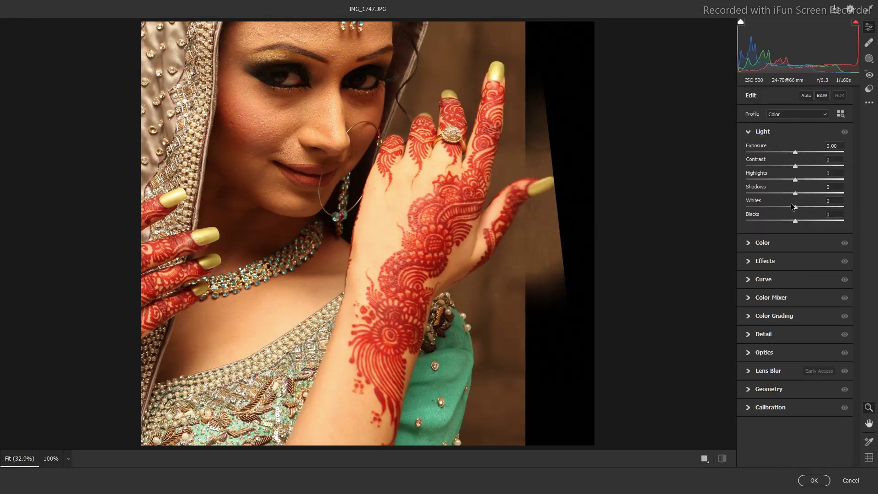
drag(795, 208, 752, 215)
click(780, 247)
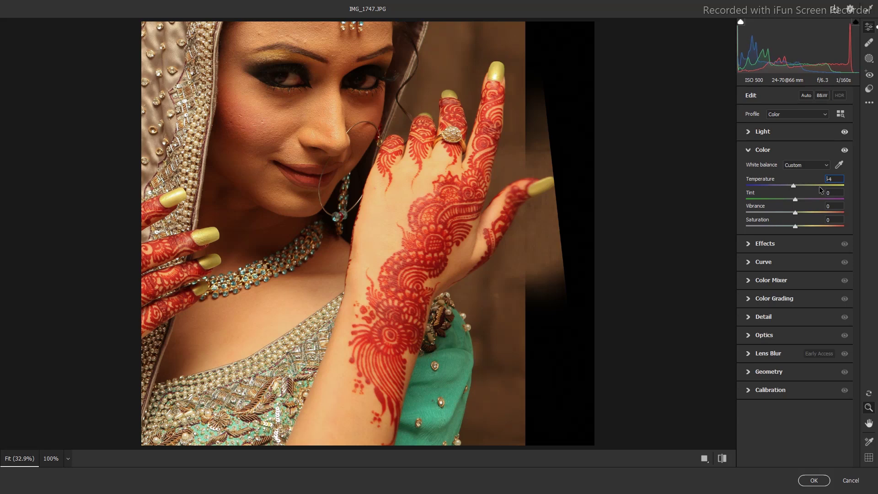
key(Down)
key(Down)
key(Down)
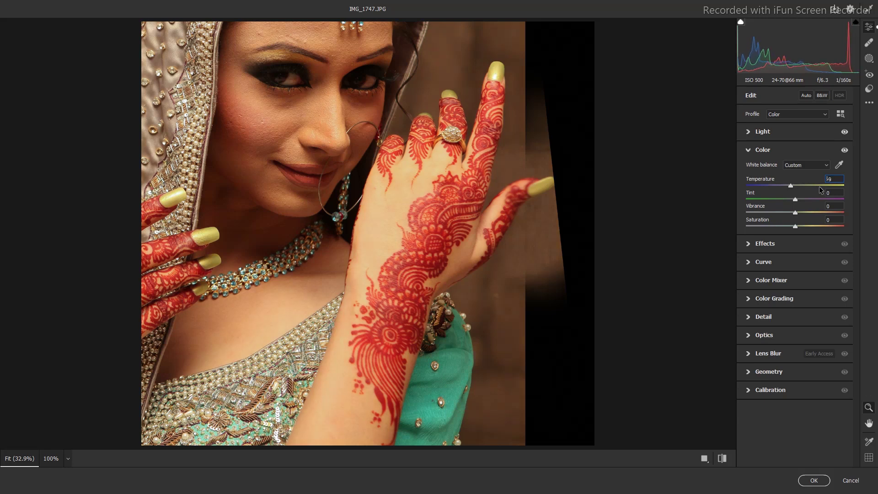
key(Up)
key(Return)
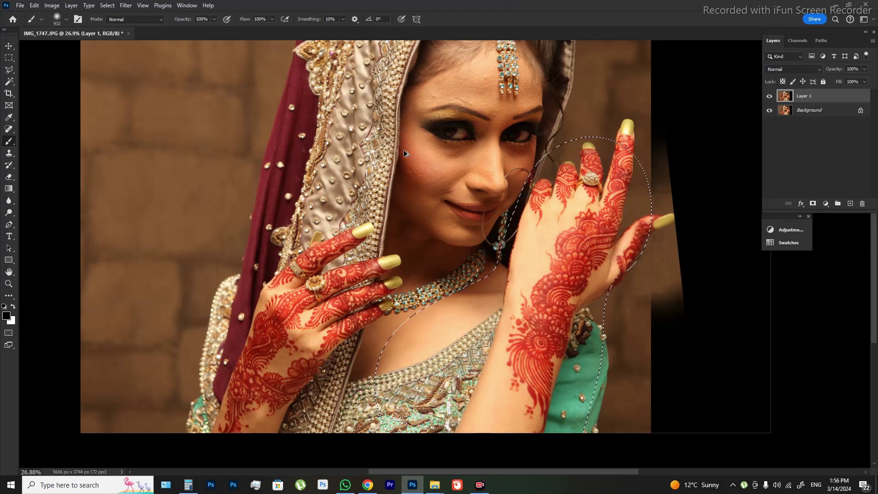
- Confirm the Fade dialog, then quick-mask select the raised hand and wrist
key(ctrl+shift+f)
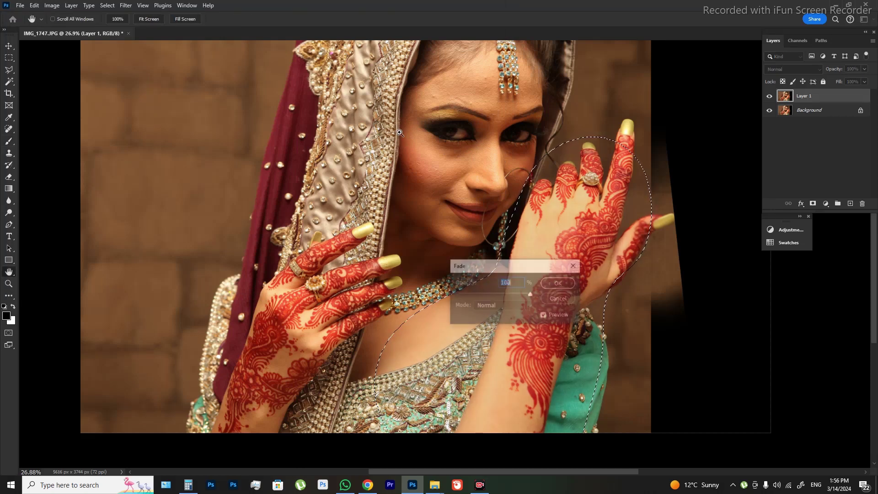
key(Return)
key(q)
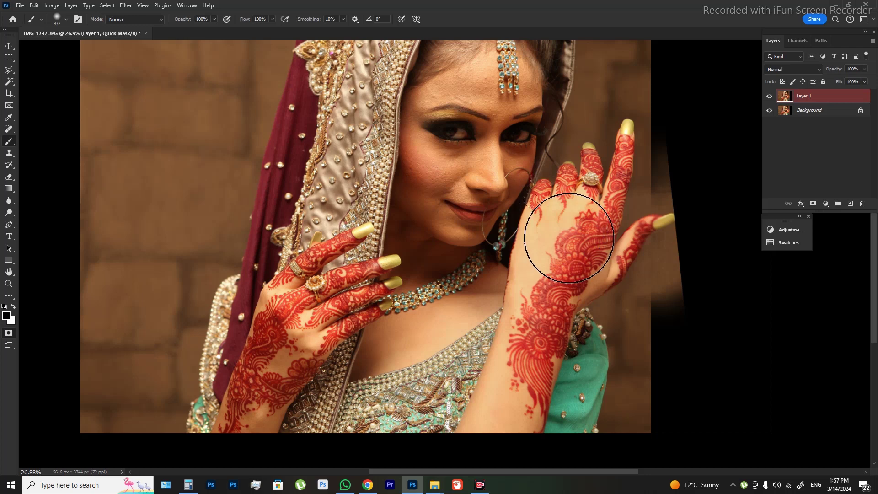
key(bracketleft)
key(bracketleft)
key(bracketleft)
mouse_move(539, 255)
mouse_down()
mouse_move(548, 254)
mouse_move(578, 203)
mouse_move(443, 471)
mouse_up()
key(q)
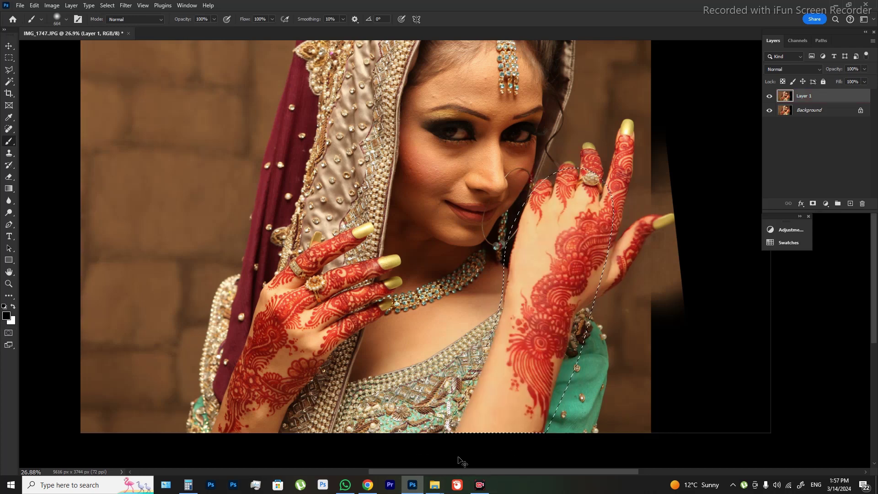
- Apply Hue -3 and Saturation +11 to the hand selection, then deselect it
key(ctrl+u)
text(-)
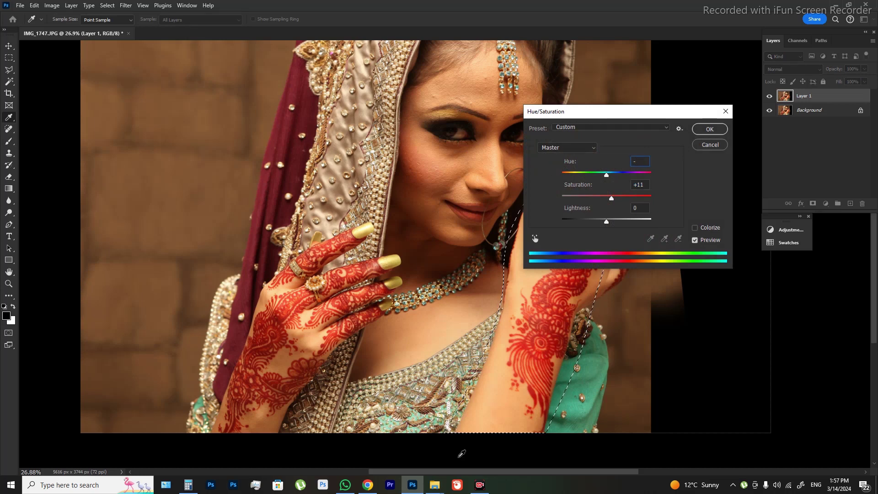
text(3)
click(710, 129)
key(b)
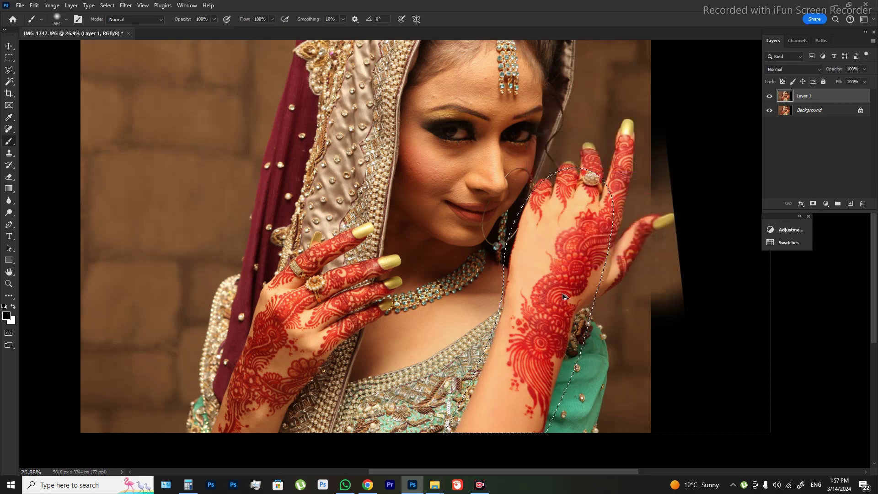
key(ctrl+d)
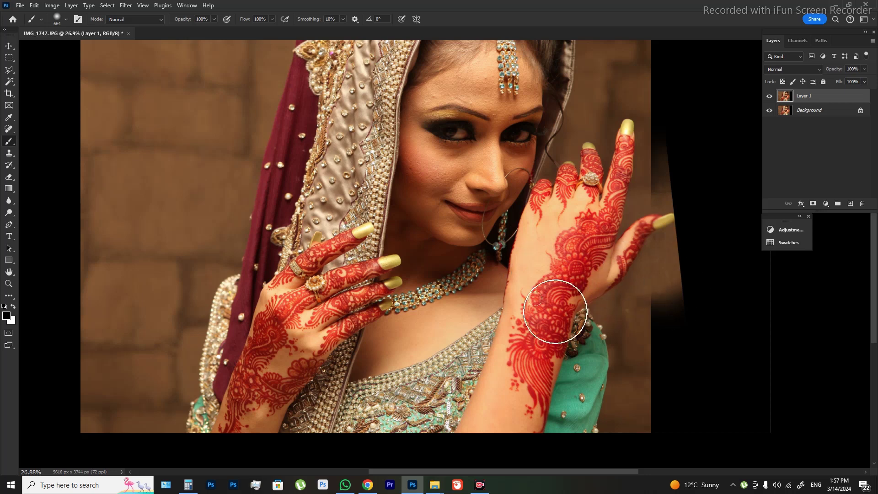
scroll(557, 271, down, 2)
key(q)
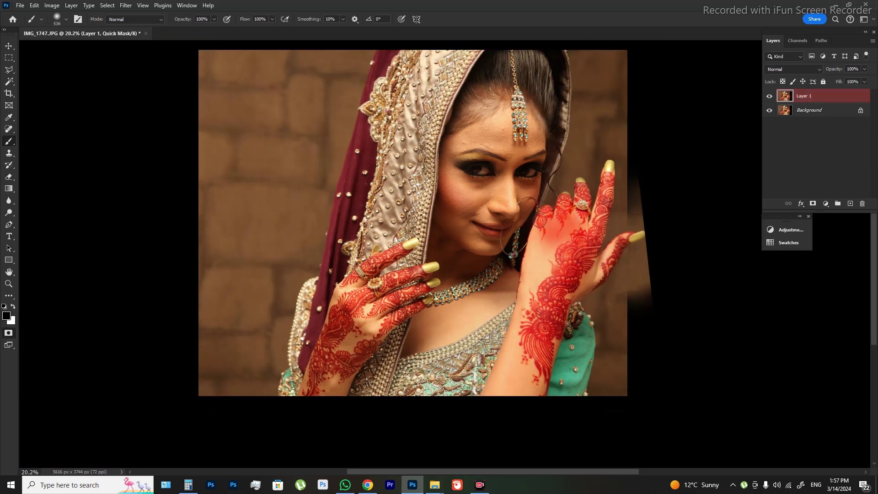
- Select the hand and wrist and set Color Balance Yellow/Blue to +5 on the midtones
drag(538, 232, 527, 277)
key(q)
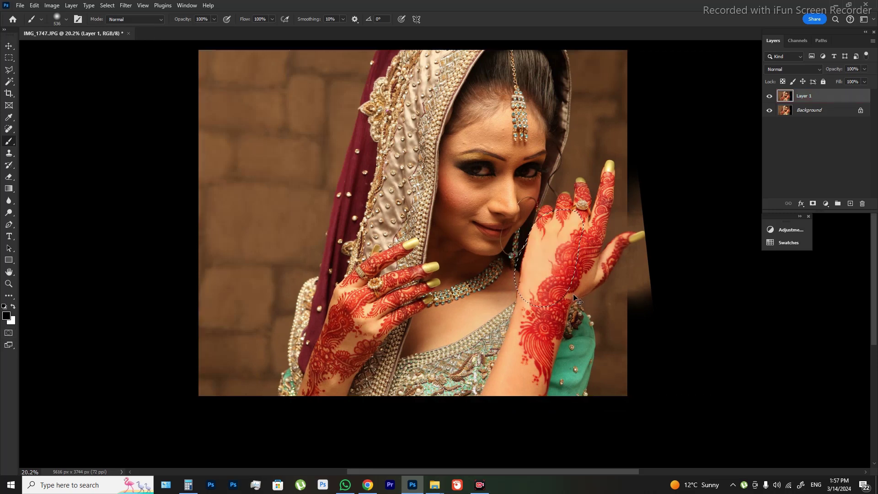
key(ctrl+b)
click(687, 112)
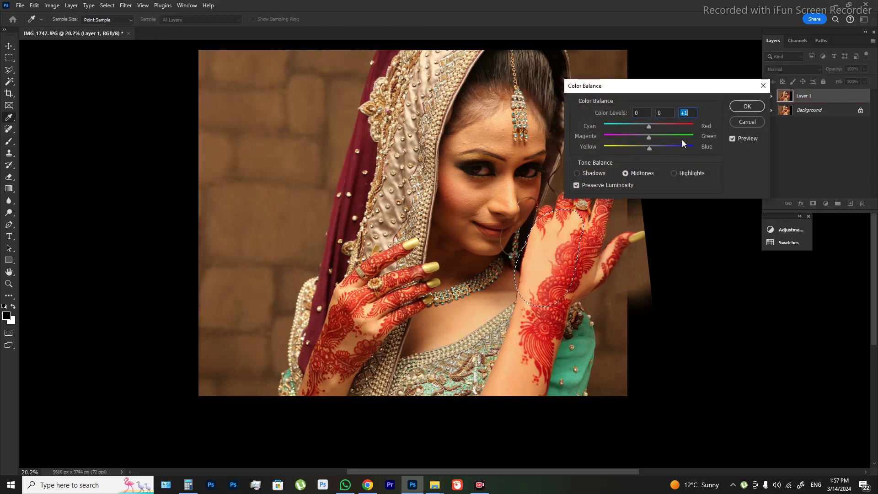
key(Up)
key(Up)
key(Up)
click(747, 106)
key(b)
key(ctrl+d)
- Trial a quick mask over the eye and forehead, then open the Camera Raw Filter
drag(479, 278, 460, 305)
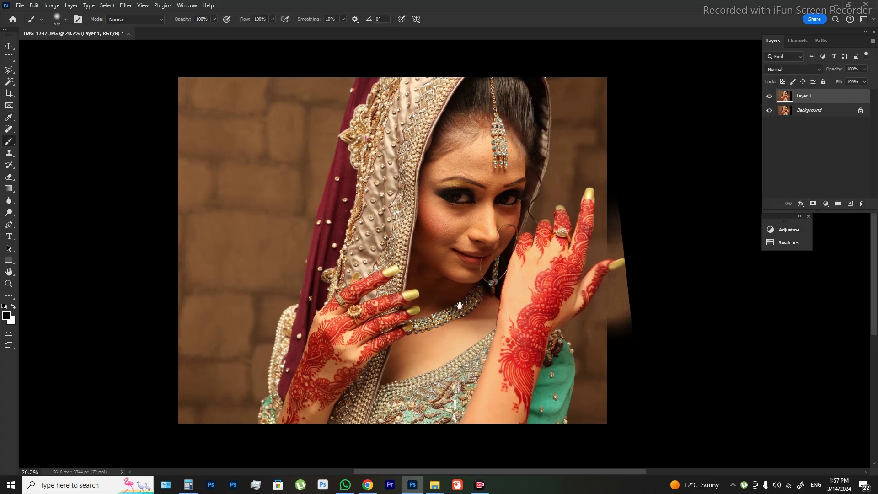
key(q)
click(455, 188)
key(ctrl+z)
click(457, 191)
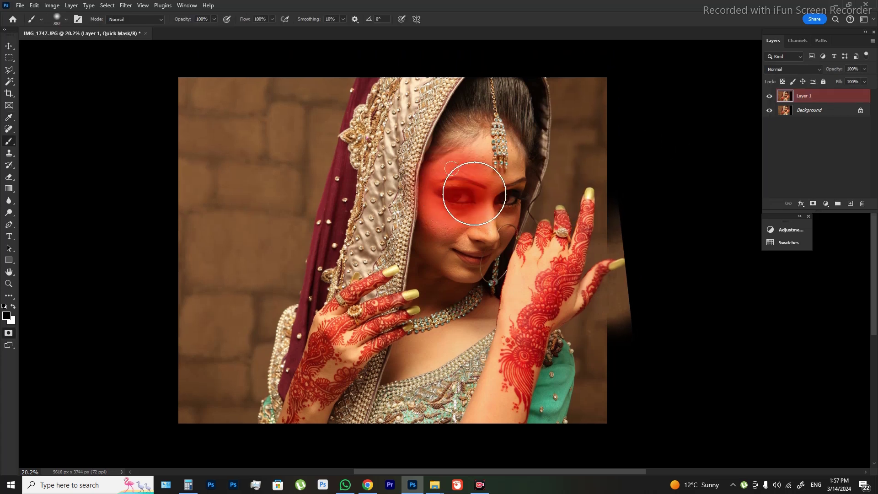
drag(490, 191, 457, 197)
key(q)
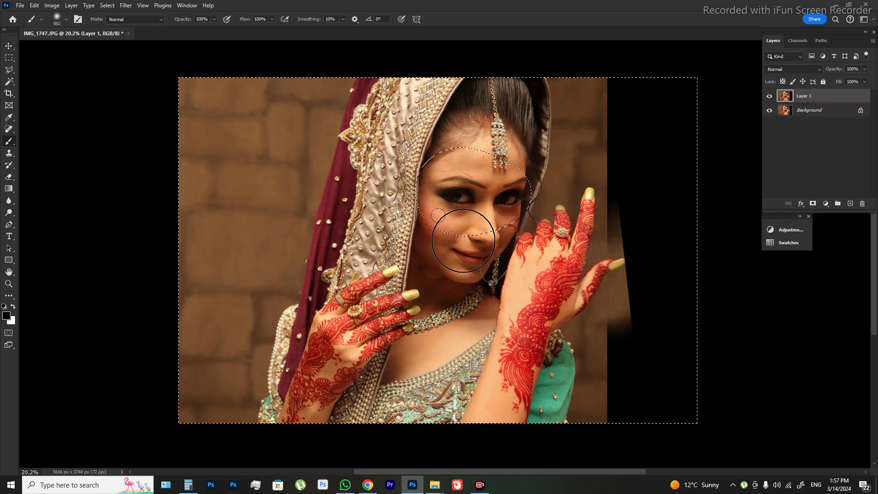
key(ctrl+d)
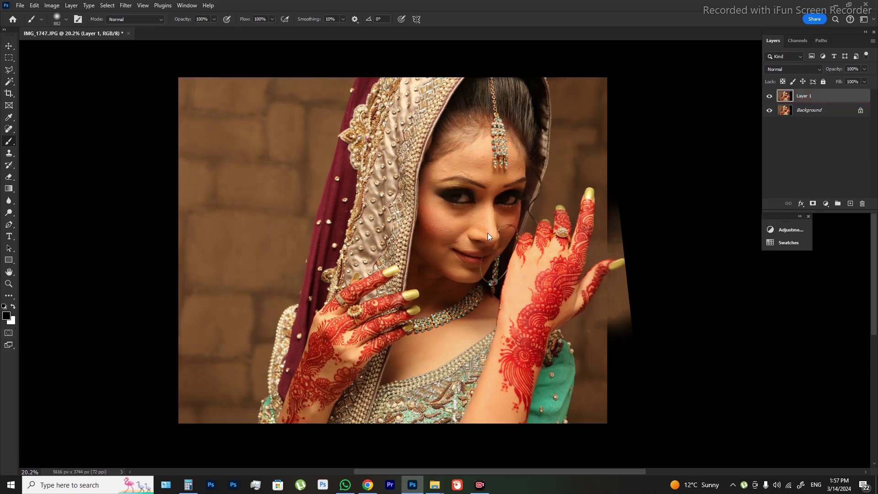
key(ctrl+shift+a)
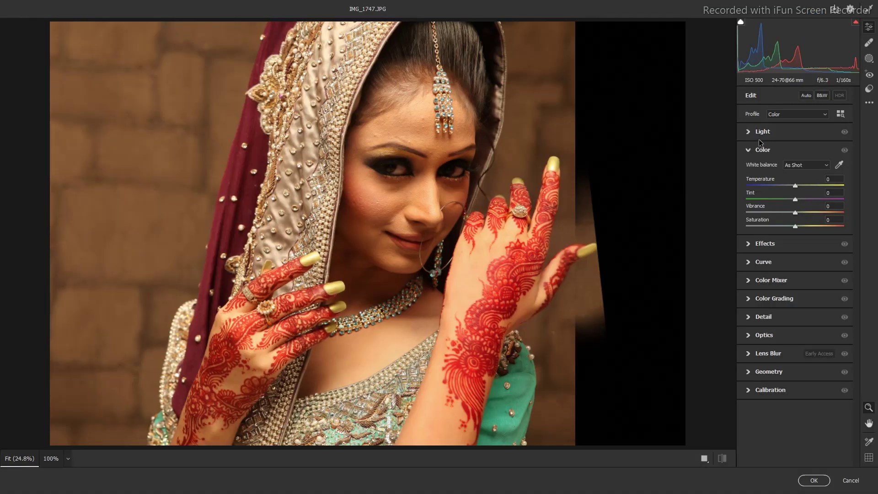
- In Camera Raw Light, set Blacks +98, Whites -30, Highlights -29, Contrast -9, and apply
click(762, 131)
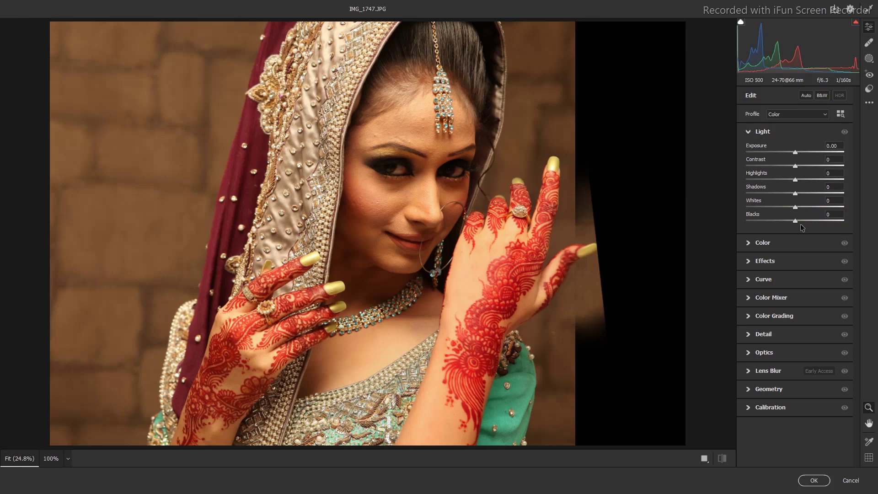
drag(795, 221, 844, 224)
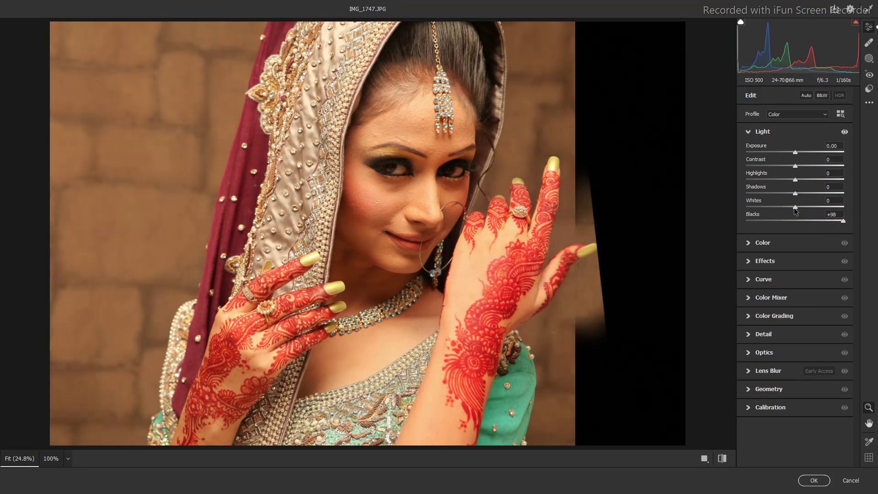
mouse_move(795, 208)
mouse_down()
mouse_move(778, 208)
mouse_move(788, 211)
mouse_move(792, 201)
mouse_move(780, 207)
mouse_move(792, 192)
mouse_up()
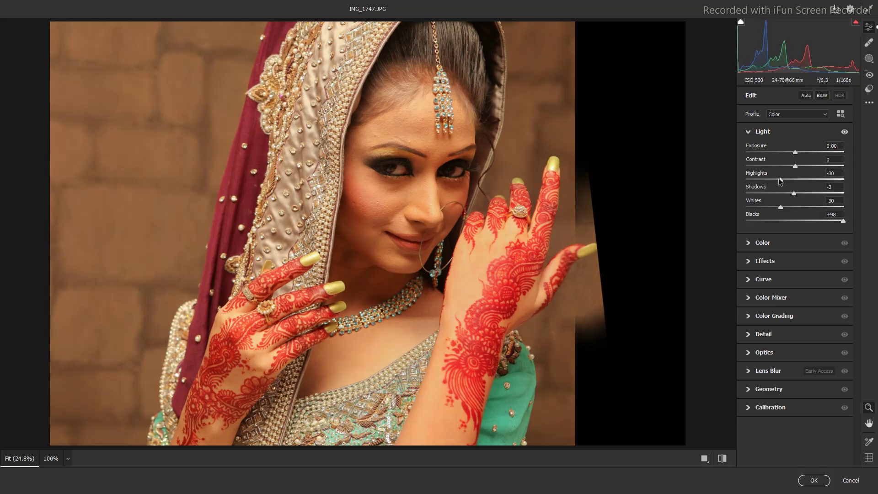
drag(794, 180, 777, 179)
mouse_move(796, 166)
mouse_down()
mouse_move(779, 165)
mouse_move(791, 166)
mouse_up()
click(810, 480)
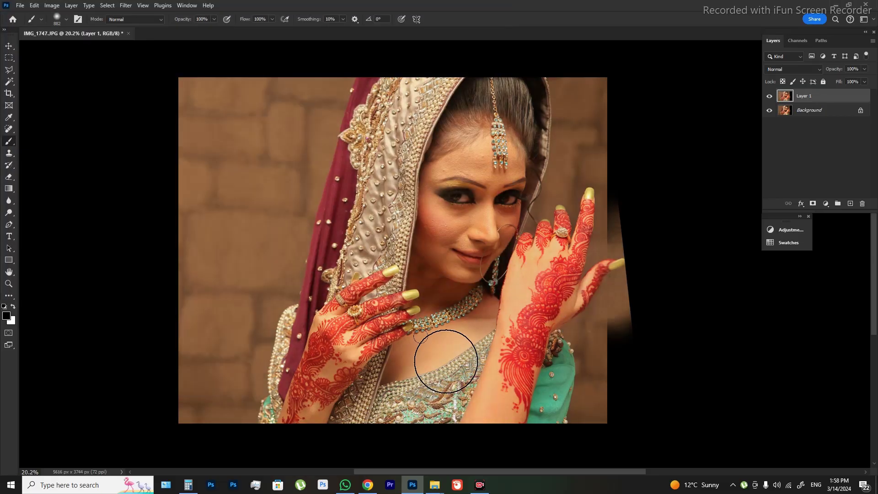
- Quick-mask the chest and neckline, apply a Hue/Saturation value of 3, and deselect
key(q)
right_click(464, 303)
alt+right_click(428, 343)
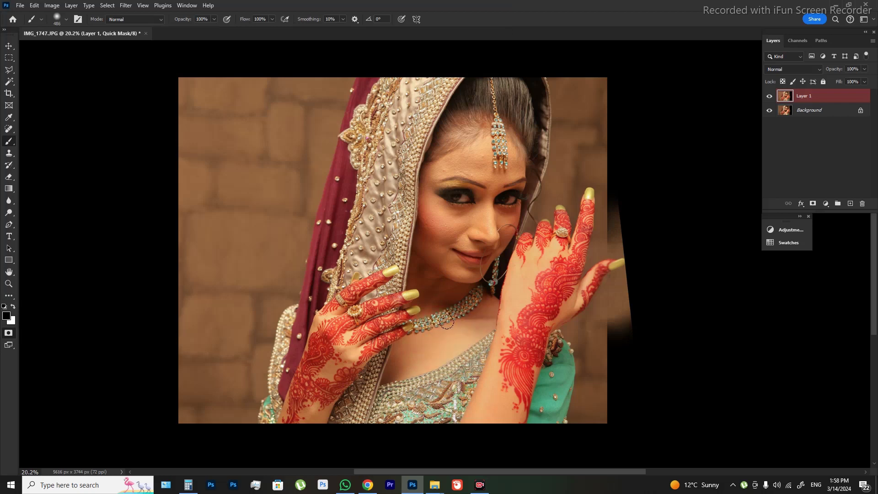
drag(475, 320, 396, 364)
key(q)
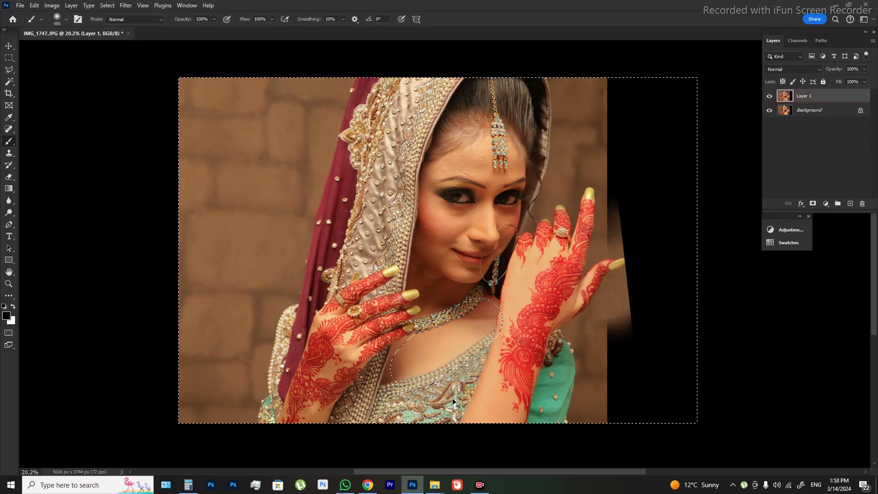
key(ctrl+u)
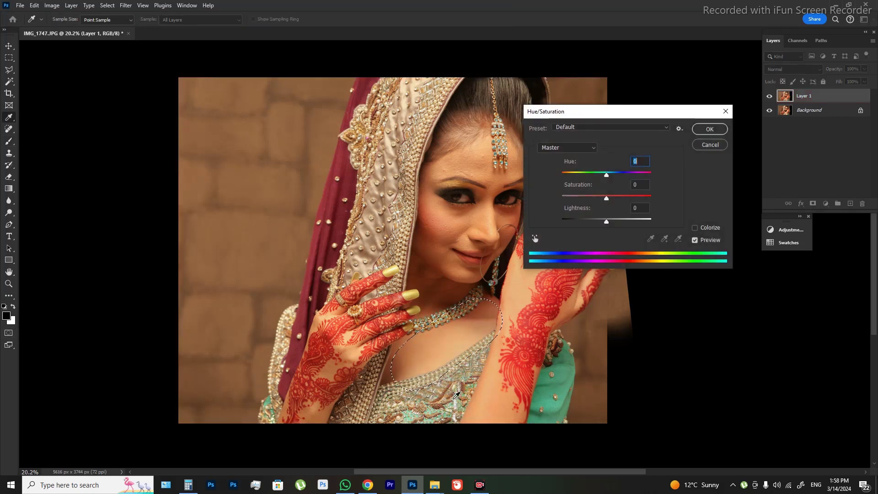
text(3)
key(Return)
key(b)
key(ctrl+d)
- Brighten a small chest spot with a Curves adjustment faded to 33%
key(q)
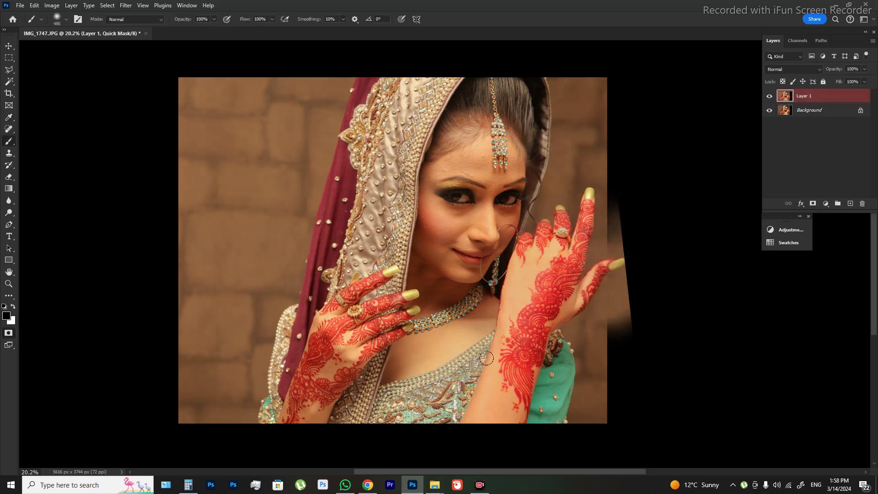
click(482, 321)
key(q)
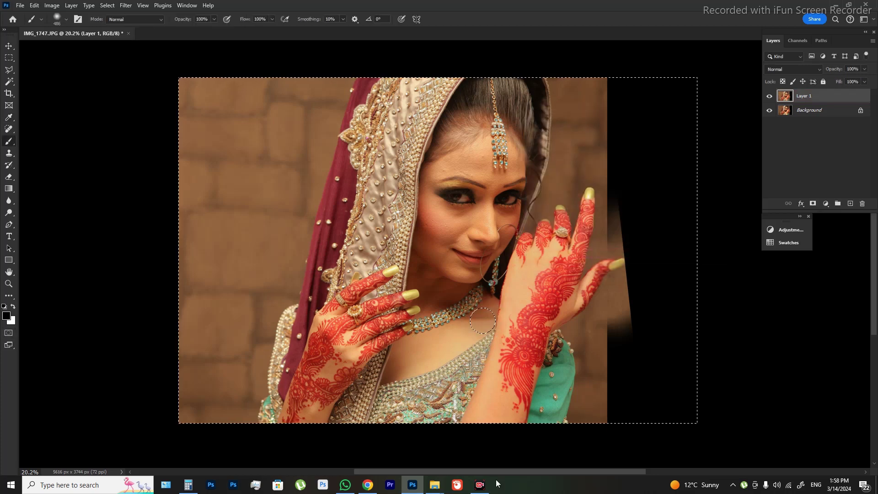
key(ctrl+u)
key(Escape)
key(ctrl+alt+m)
key(Return)
key(ctrl+shift+f)
text(33)
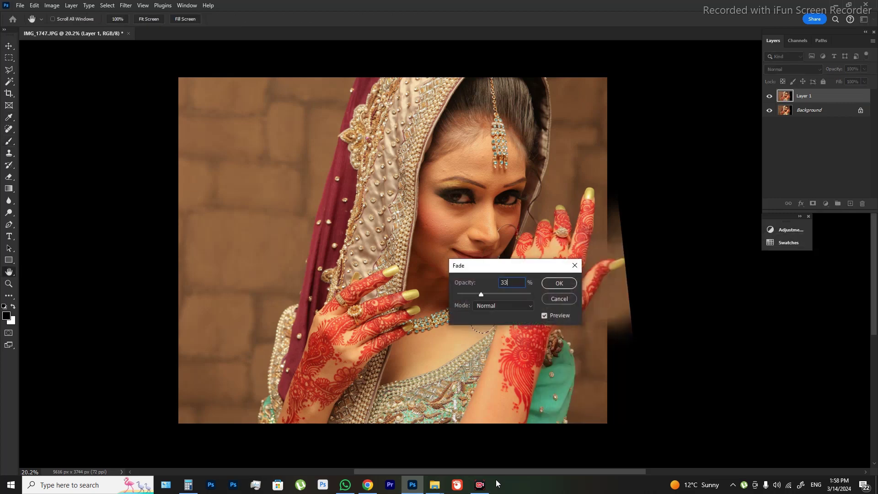
key(Return)
key(ctrl+d)
- Quick-mask another small round spot and raise its exposure to +0.45
key(q)
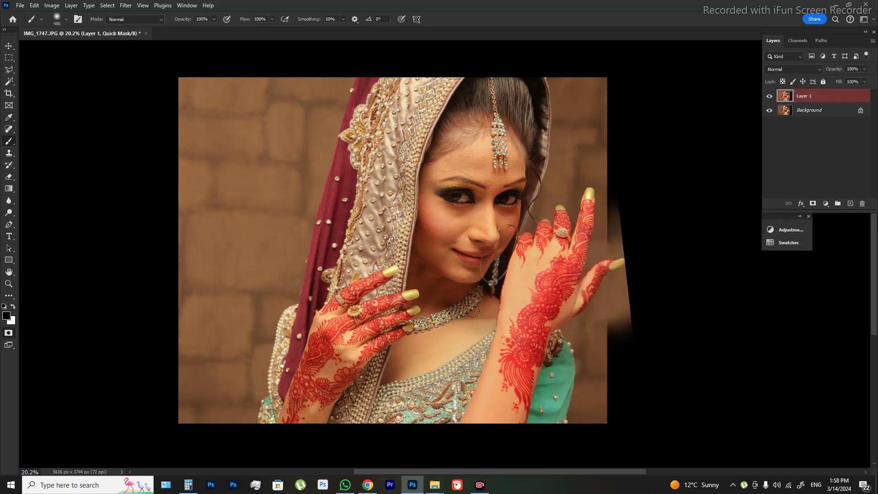
click(482, 320)
key(q)
key(ctrl+shift+e)
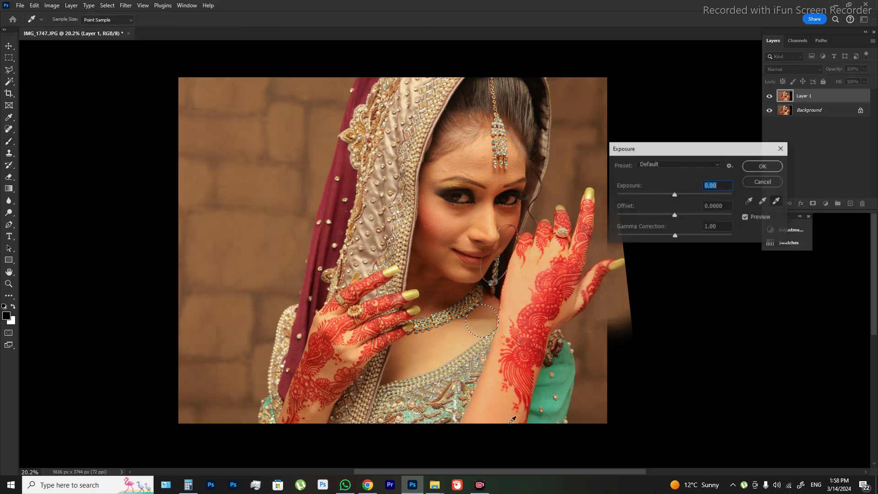
click(679, 196)
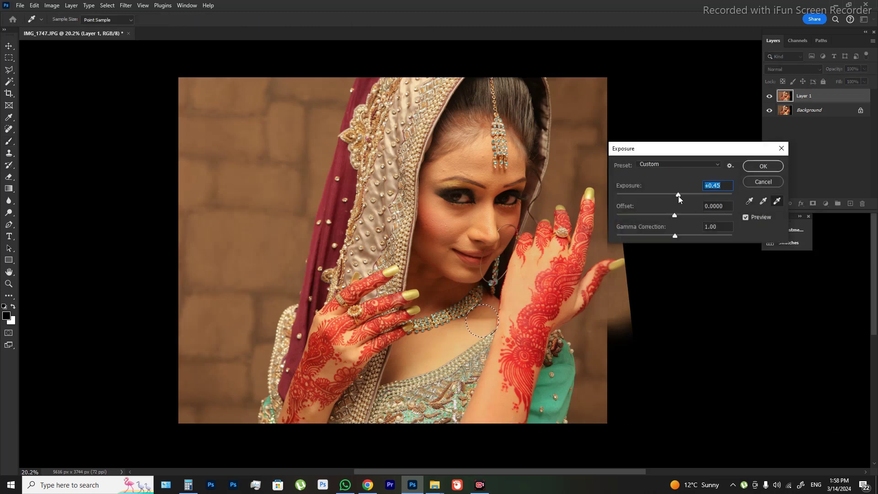
key(Return)
- Select both hennaed hands and the arm using Quick Mask and an inverted selection
key(q)
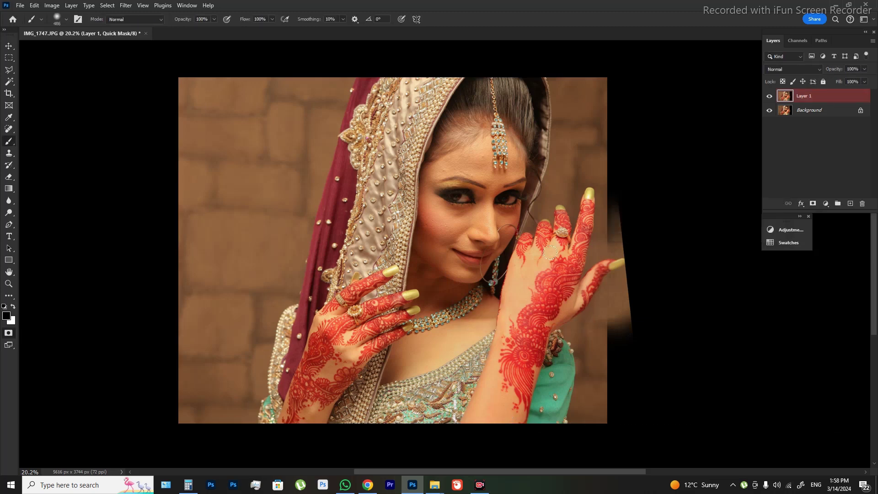
mouse_move(524, 234)
mouse_down()
mouse_move(603, 260)
mouse_move(517, 407)
mouse_up()
key(bracketright)
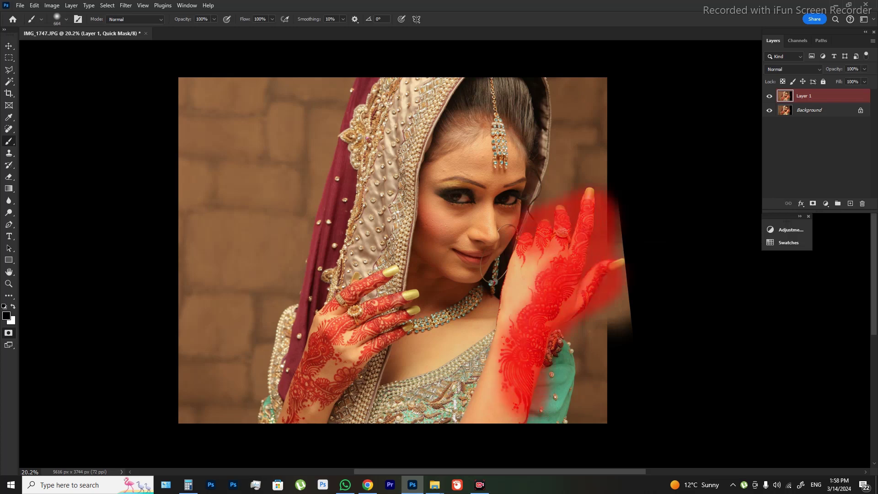
mouse_move(389, 288)
mouse_down()
mouse_move(338, 347)
mouse_move(256, 414)
mouse_up()
key(q)
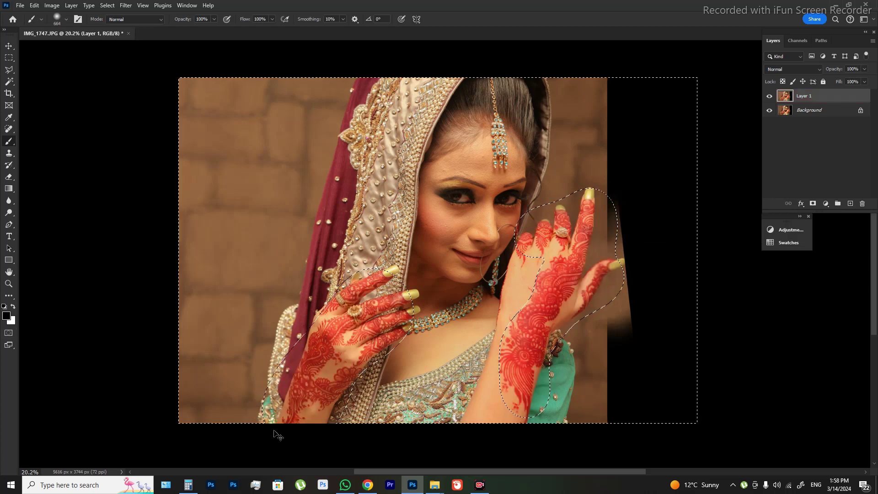
key(ctrl+shift+i)
key(ctrl+u)
- Set the hands' saturation to -15 in Hue/Saturation
text(-15)
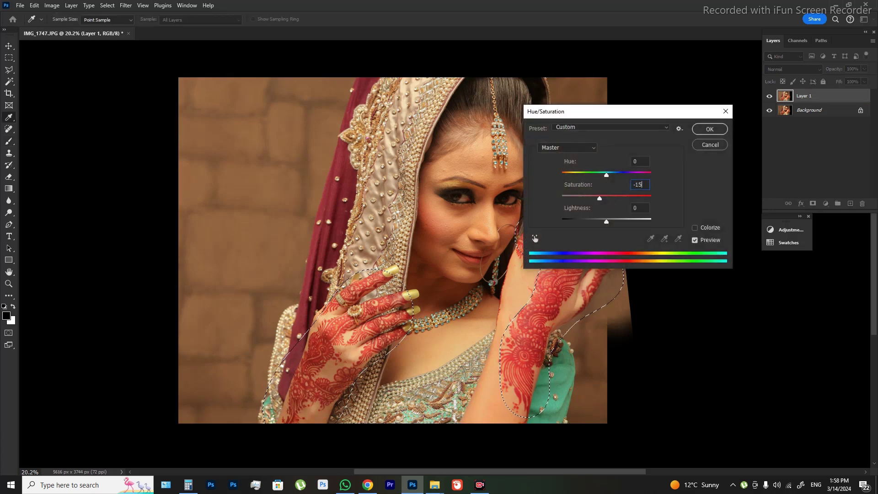
key(Return)
key(ctrl+shift+f)
key(Escape)
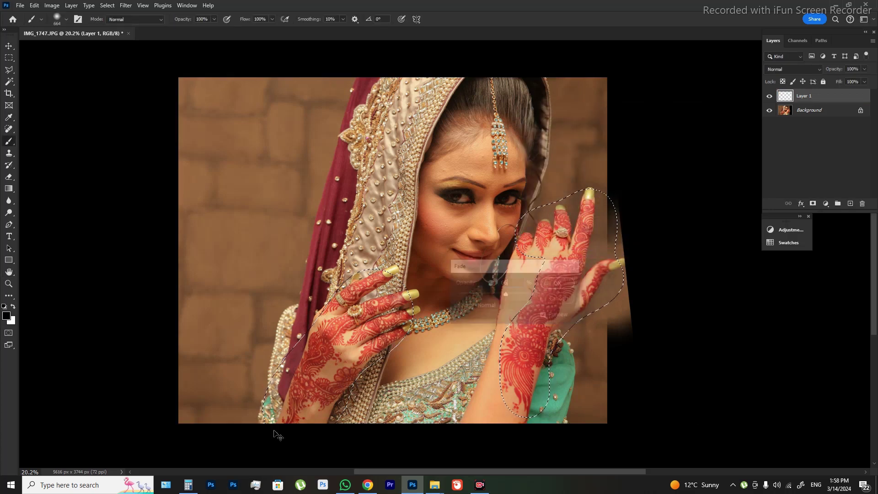
- Shift the hands' midtone Color Balance blue level to -10, then clear the selection
key(ctrl+b)
key(Tab)
key(Down)
key(Down)
key(Down)
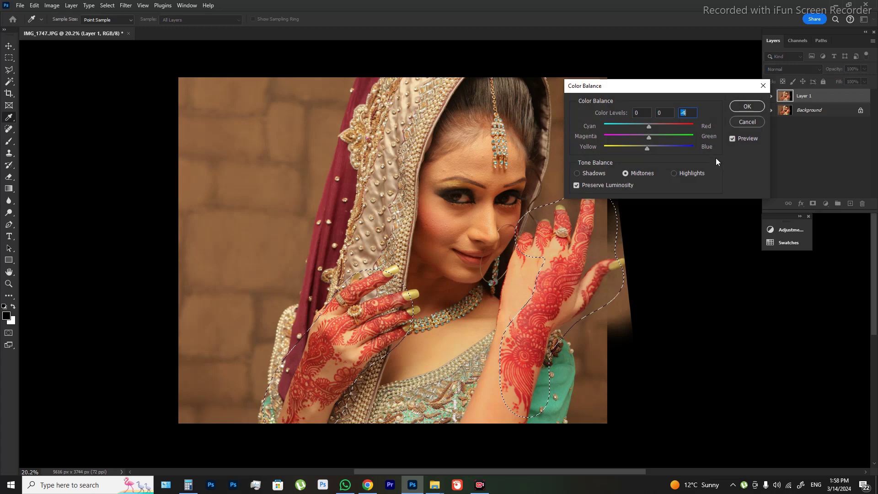
key(Down)
key(Down)
key(Down)
key(Return)
key(ctrl+d)
key(b)
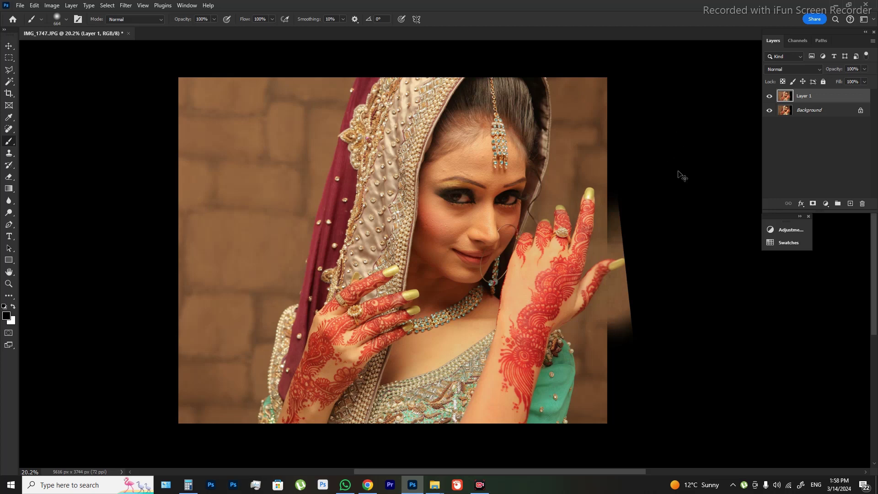
- Nudge the portrait layer slightly left with Free Transform
key(ctrl+t)
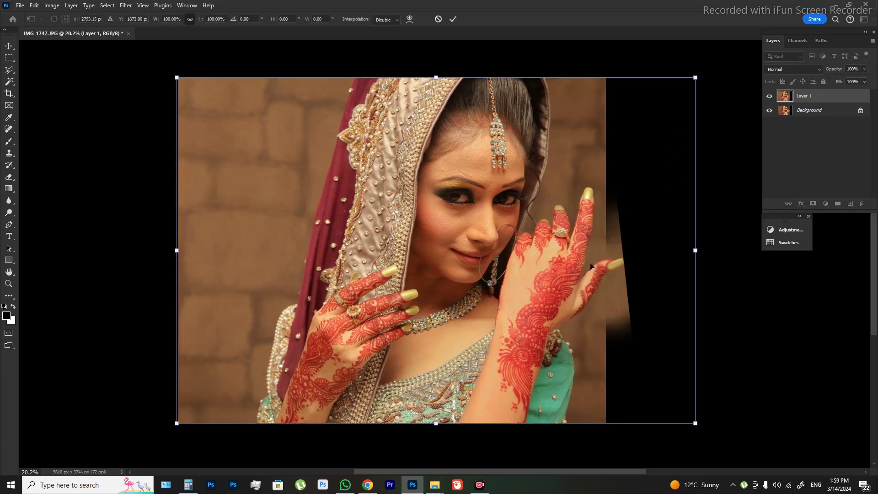
drag(590, 265, 493, 288)
key(Return)
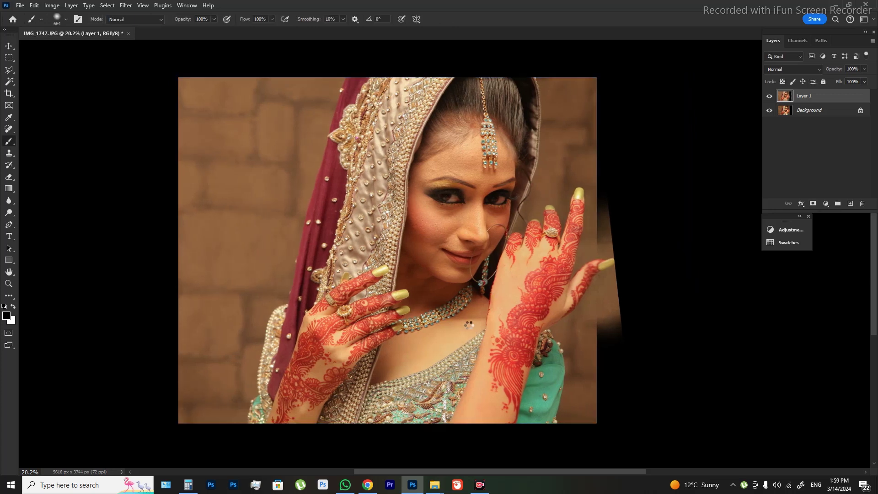
- Flatten the image to one Background layer and save it as a JPEG at quality 12
key(ctrl+e)
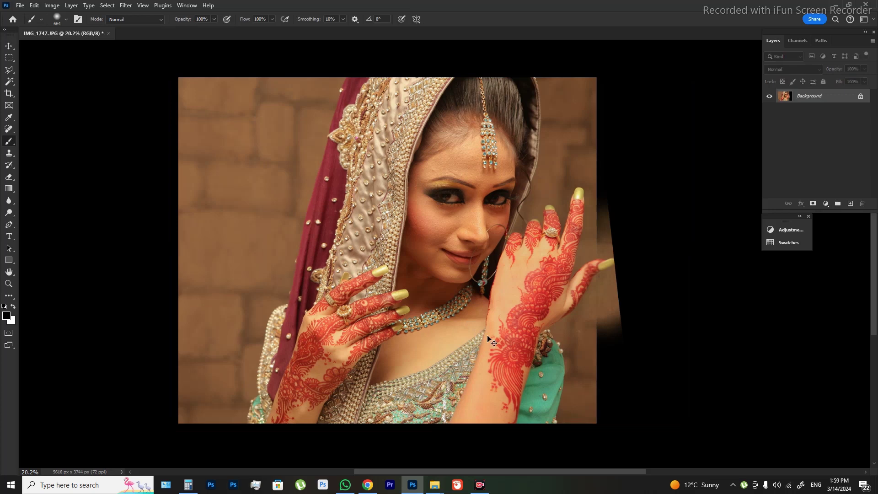
key(ctrl+0)
key(ctrl+s)
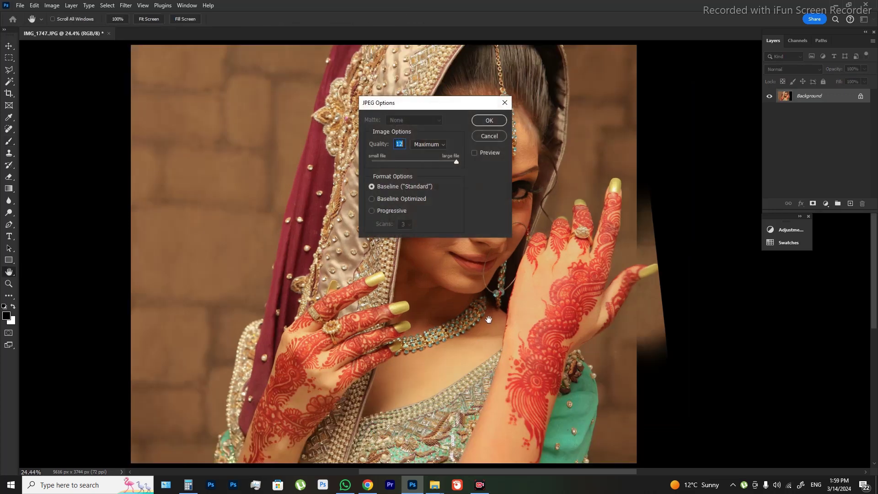
key(Return)
- Auto-select the bride with Select Subject, then begin a Polygonal Lasso addition at the dupatta
key(w)
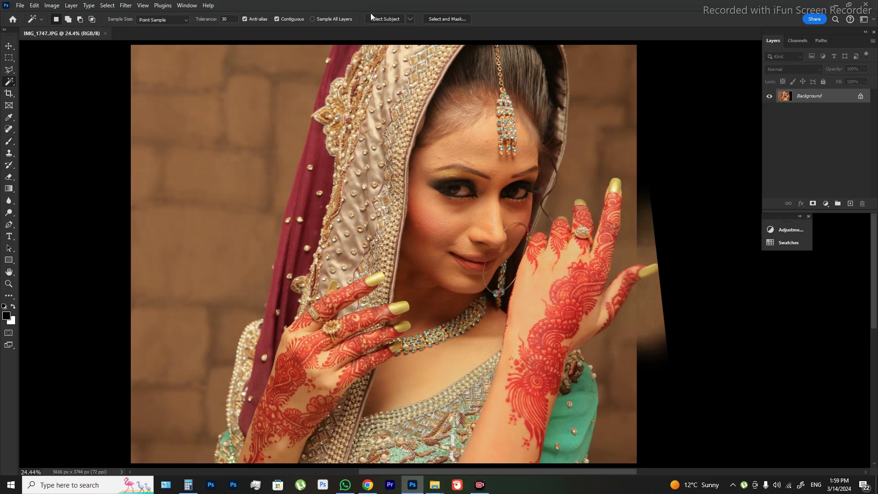
click(378, 19)
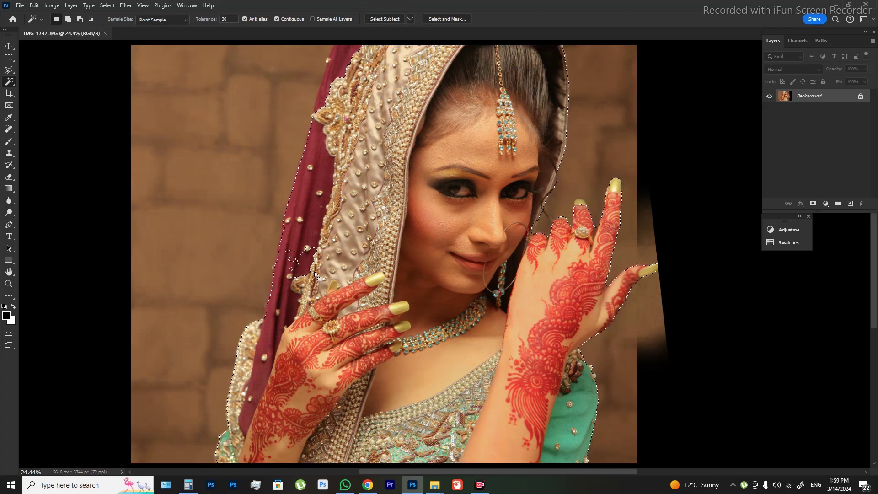
key(l)
click(297, 201)
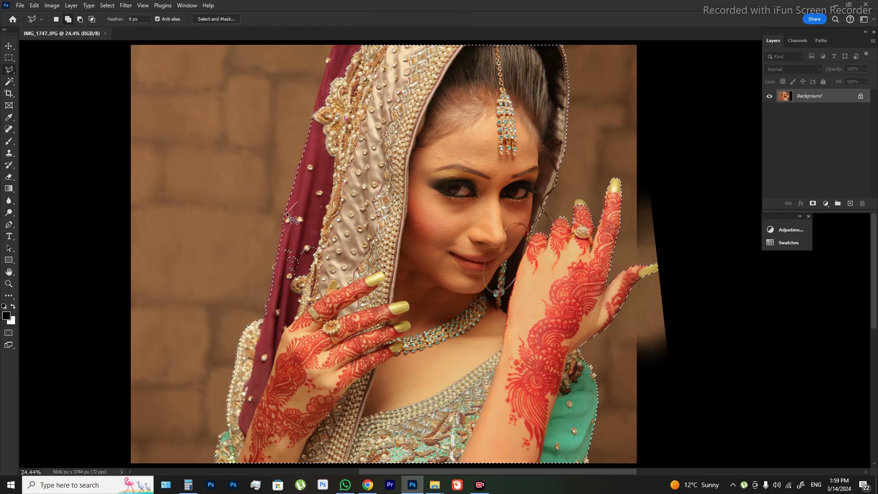
- Add the dupatta edge region to the selection and zoom in on the raised hand
click(282, 231)
double_click(267, 317)
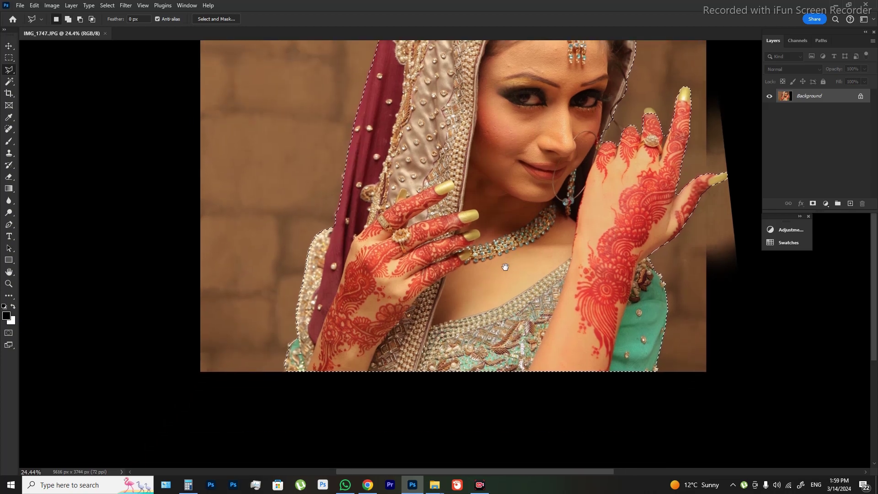
drag(443, 351, 298, 313)
scroll(449, 308, up, 2)
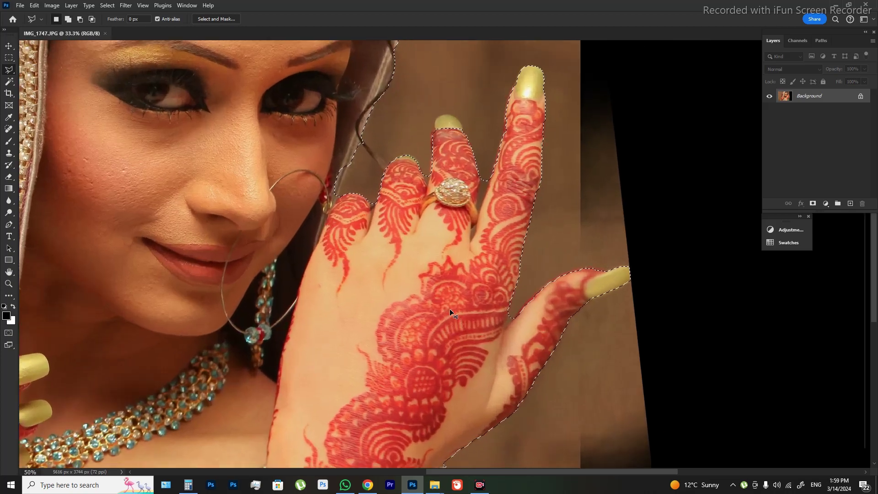
scroll(457, 287, up, 2)
mouse_move(408, 94)
mouse_down()
mouse_move(515, 154)
mouse_move(549, 240)
mouse_up()
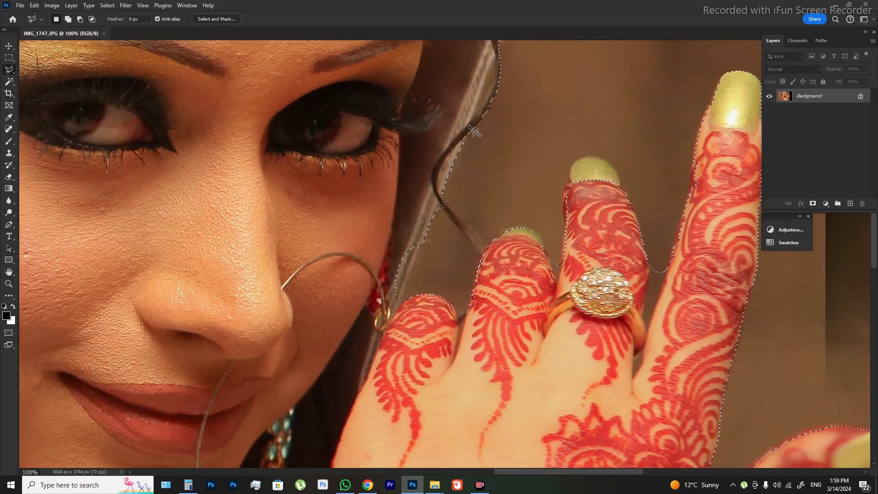
- Add the loose hair strand and an area beside the fingers to the selection
click(397, 313)
double_click(457, 303)
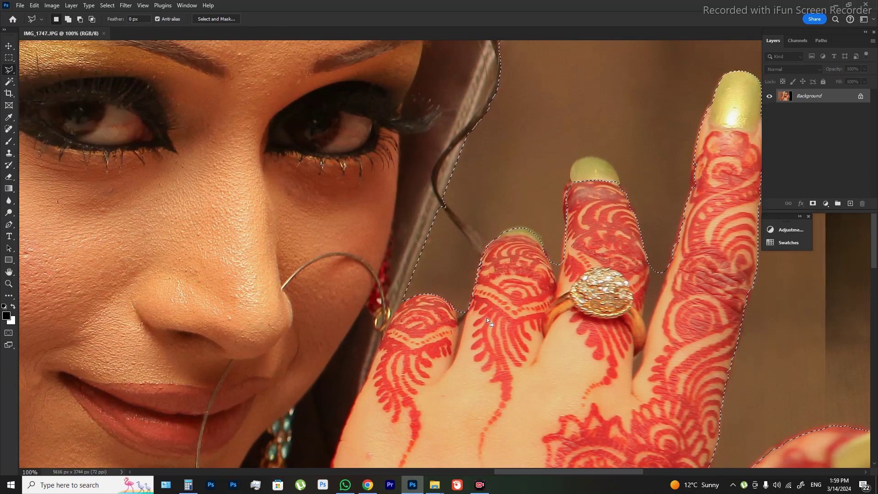
click(455, 296)
click(457, 354)
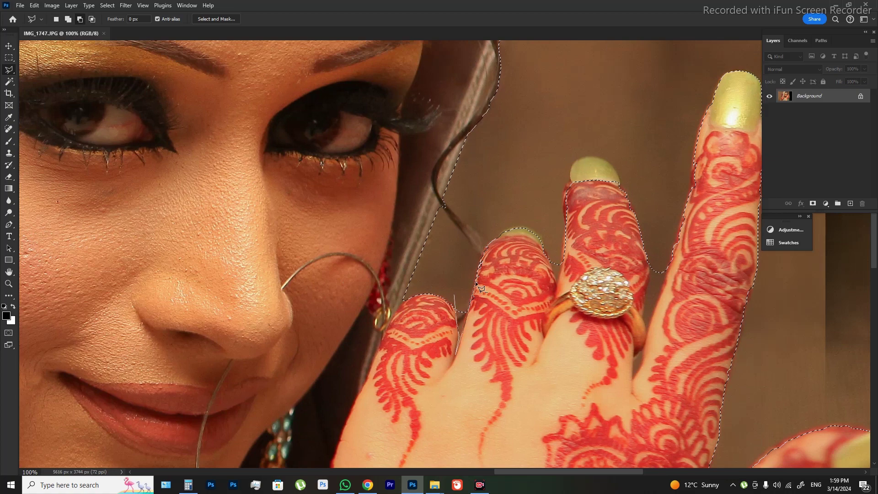
double_click(480, 263)
scroll(503, 256, up, 2)
scroll(508, 266, up, 1)
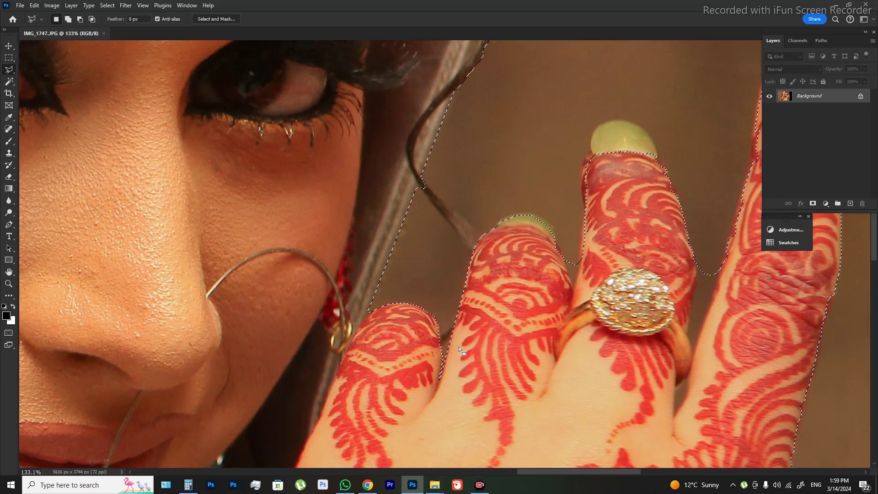
- Trim the background gap between the fingers and trace along the fingertip curve
alt+click(440, 366)
alt+click(585, 158)
click(575, 287)
double_click(559, 251)
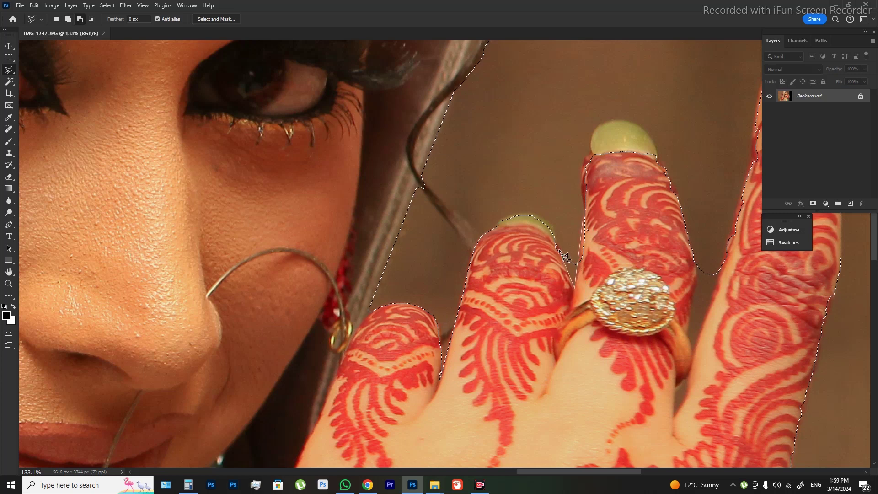
click(550, 226)
click(530, 213)
click(509, 216)
click(474, 278)
- Add the middle finger's left edge to the selection and begin outlining a fingernail
scroll(509, 282, right, 3)
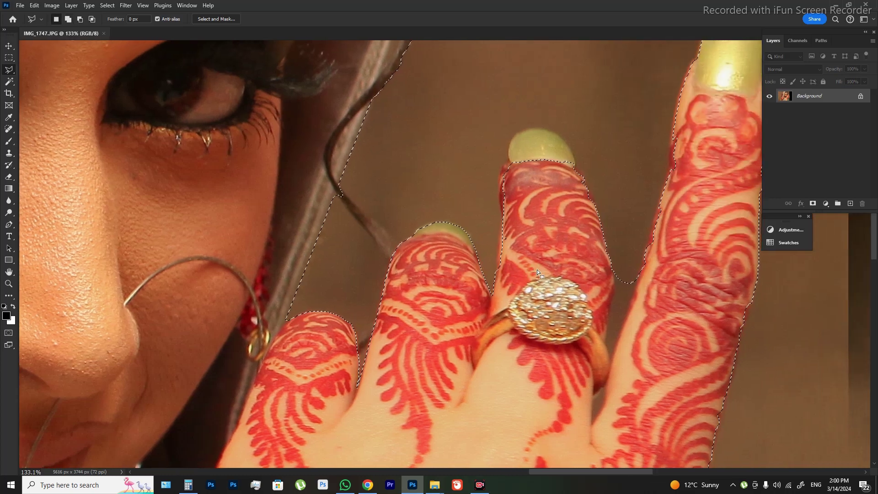
click(504, 162)
click(498, 188)
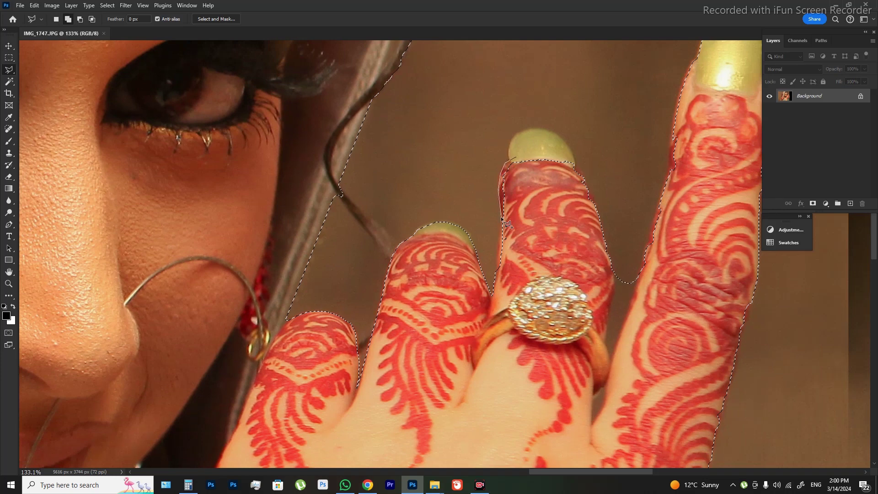
click(490, 298)
double_click(553, 247)
click(563, 138)
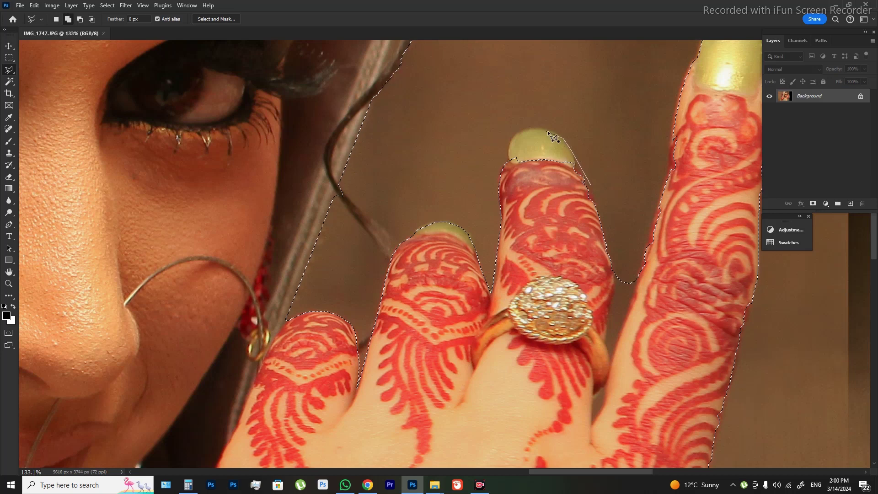
click(523, 131)
- Close the fingernail outline and add small slivers beside the nail
double_click(513, 160)
scroll(512, 158, up, 1)
scroll(512, 159, up, 1)
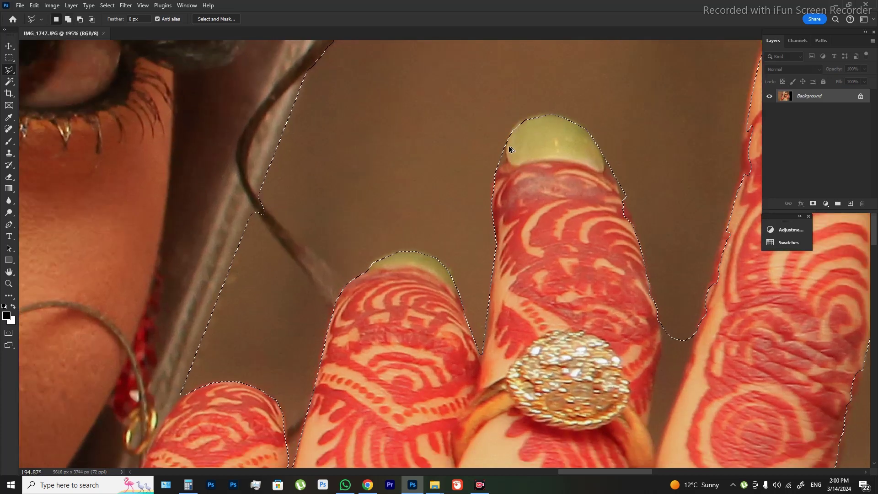
click(508, 130)
click(489, 173)
key(Return)
click(494, 171)
click(496, 172)
- Add a sliver along the finger's side, cancelling a stray outline near the fingertip
drag(502, 234, 387, 198)
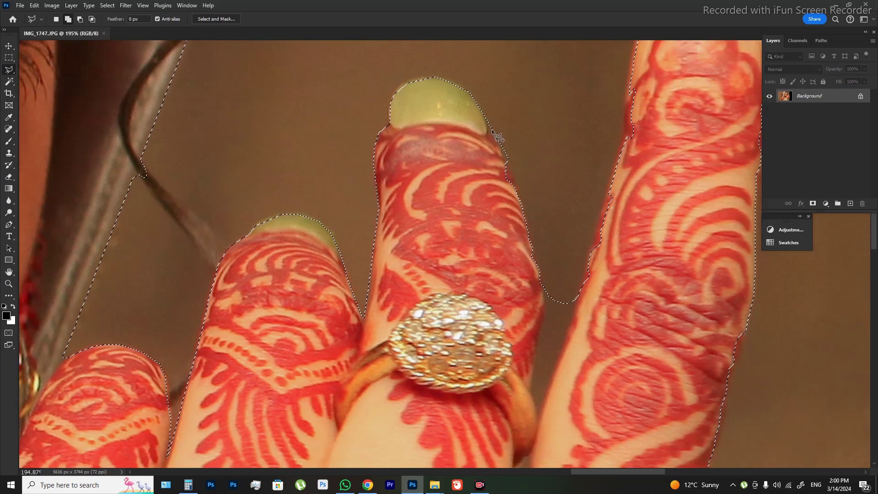
click(531, 222)
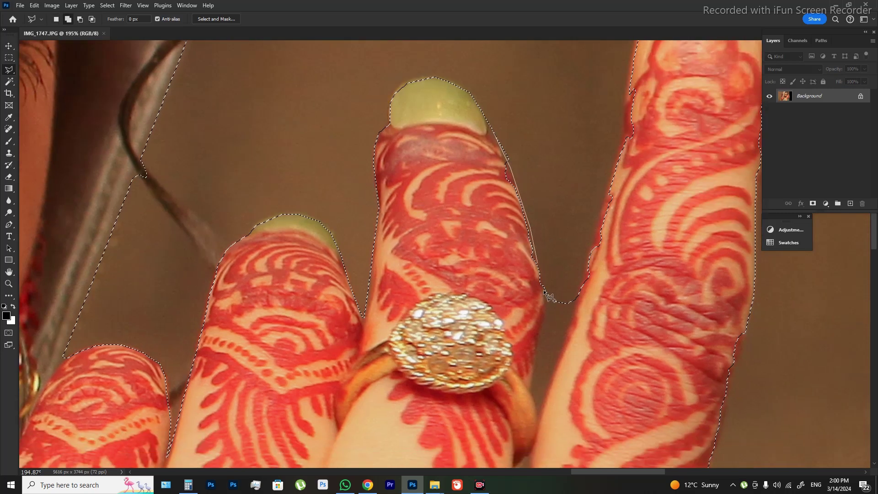
double_click(528, 323)
click(487, 99)
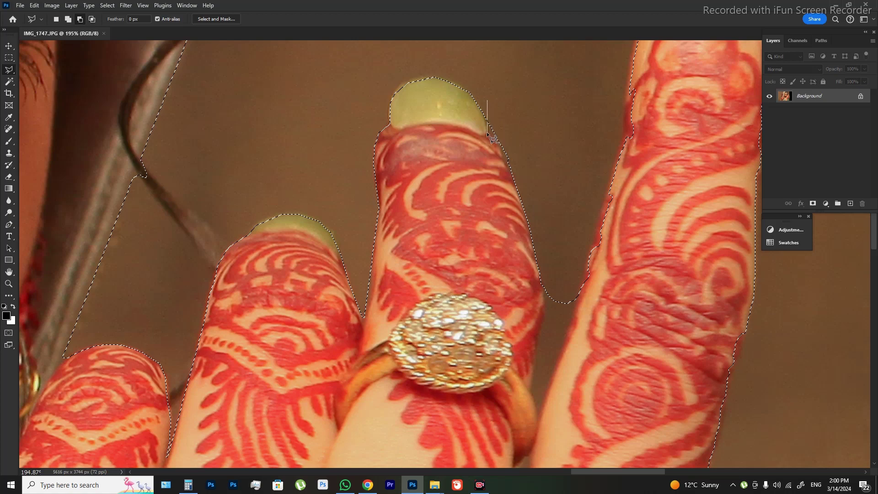
key(Escape)
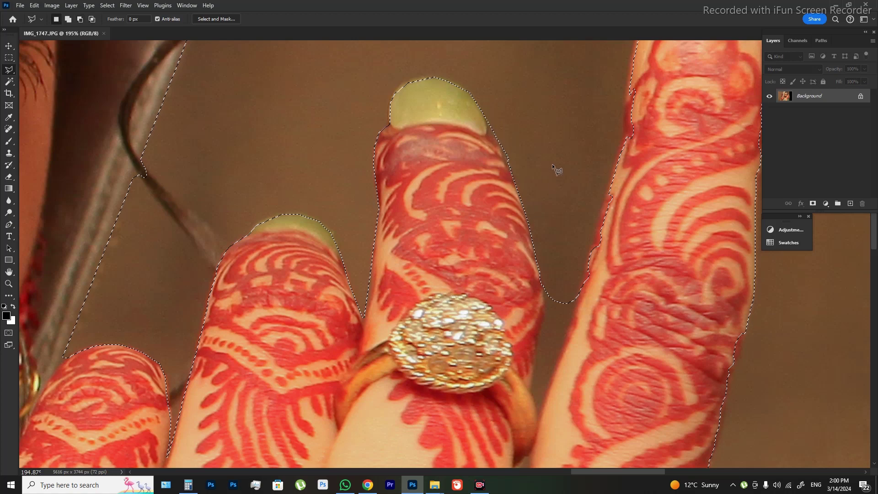
scroll(553, 164, down, 2)
scroll(566, 155, down, 2)
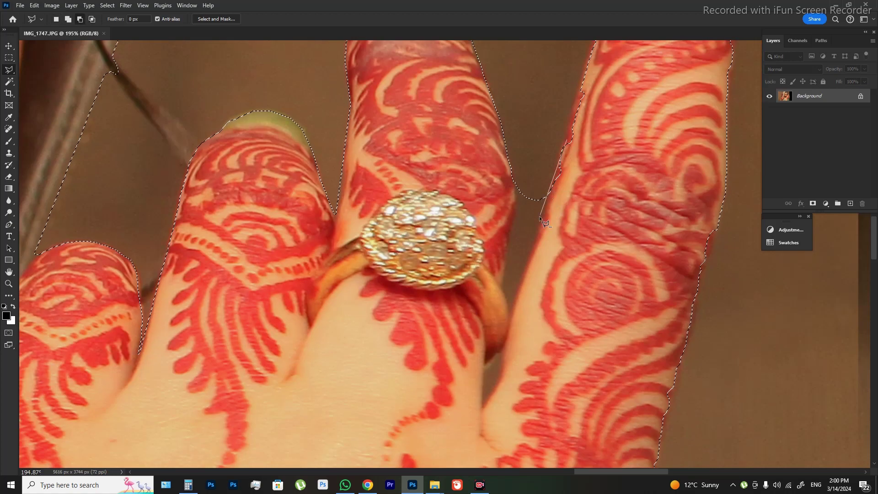
- Outline the gap between the fingers so the selection follows it
click(512, 312)
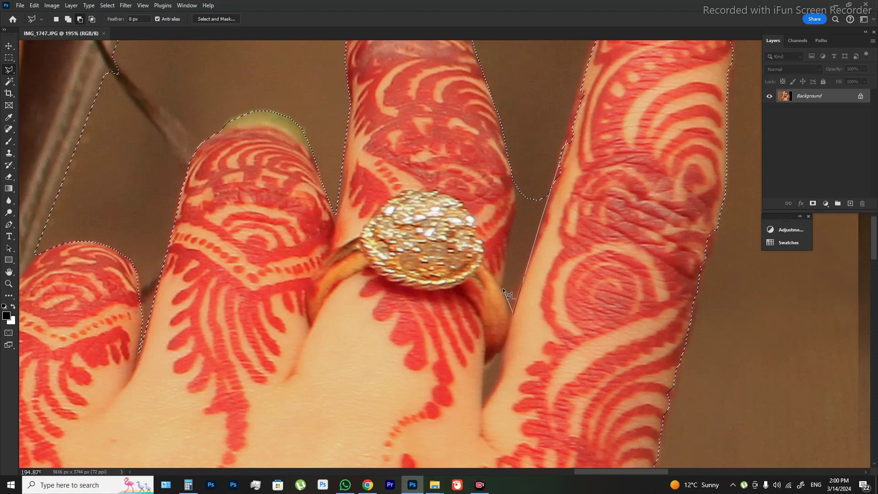
click(503, 289)
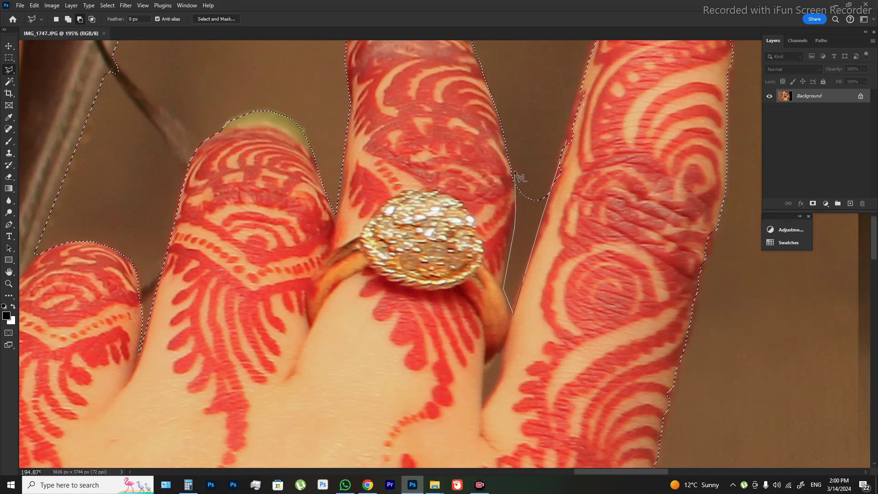
double_click(517, 104)
scroll(549, 98, up, 3)
- Trace the right finger's edge from the fingertip downward, closing two outlines
click(595, 66)
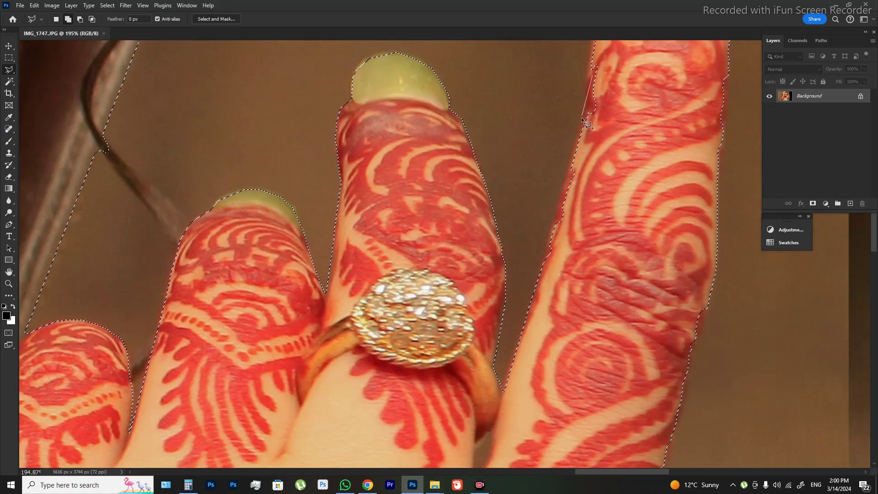
click(538, 283)
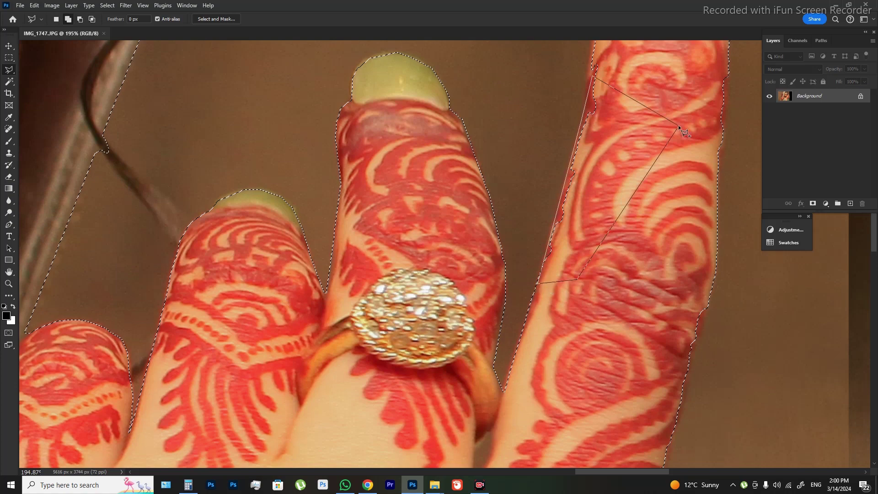
scroll(649, 119, up, 5)
click(610, 114)
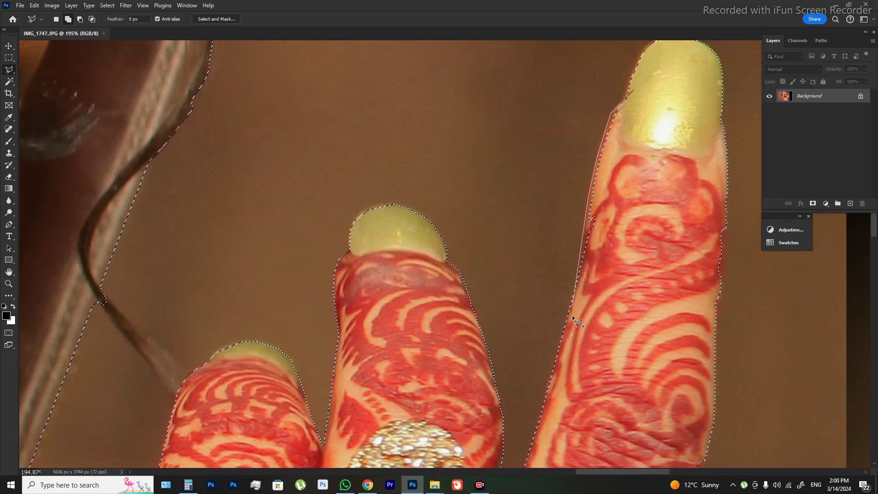
double_click(640, 298)
scroll(594, 229, right, 5)
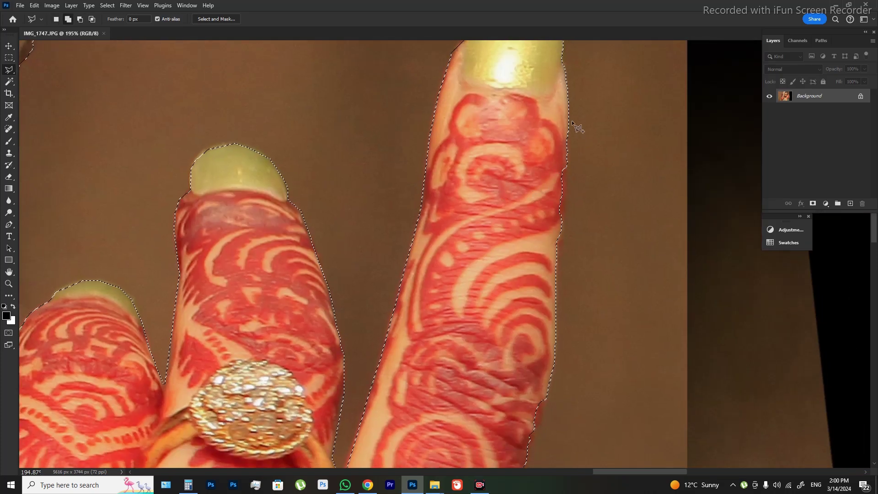
double_click(562, 205)
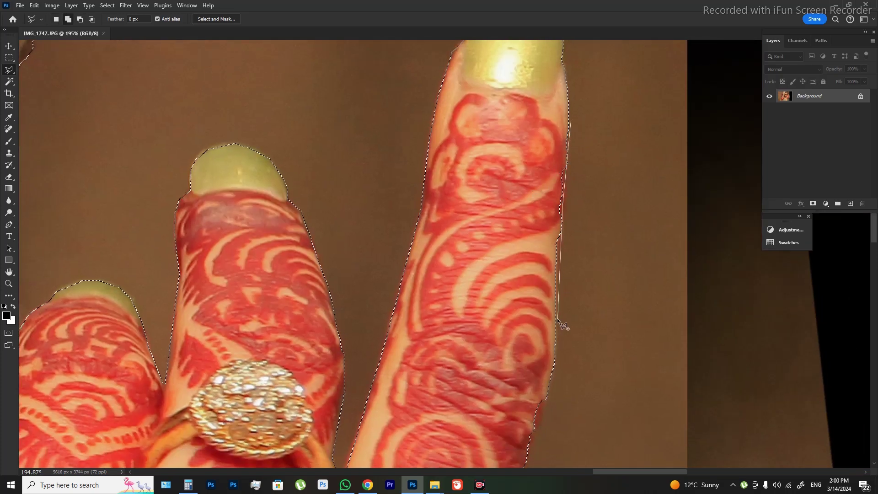
- Refine the tall raised finger's right edge with outlines running down toward the hand
click(572, 103)
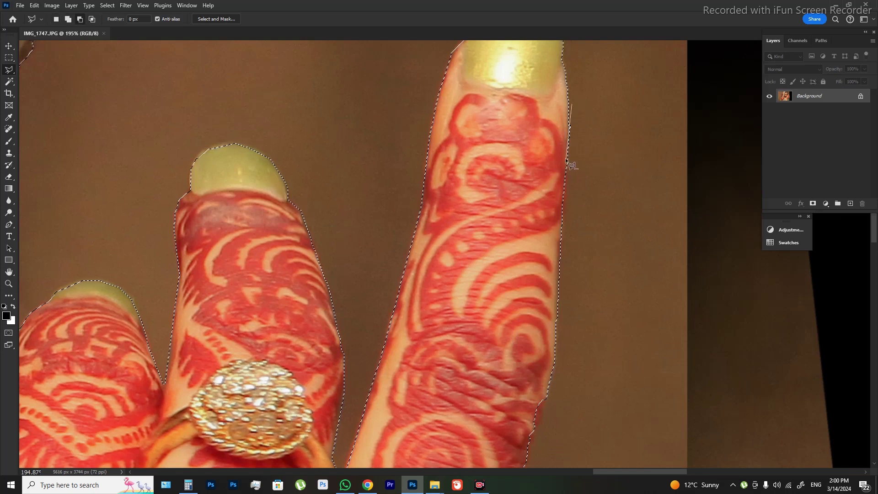
click(565, 157)
double_click(567, 101)
shift+click(568, 99)
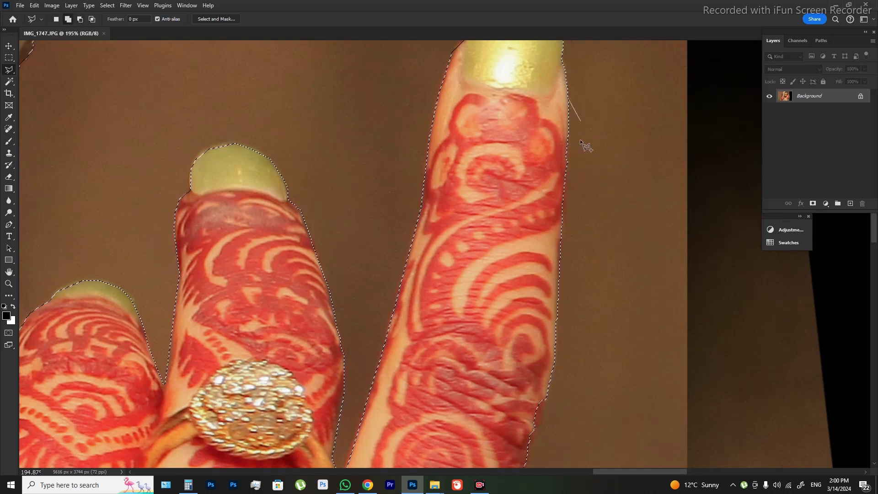
click(567, 165)
click(558, 312)
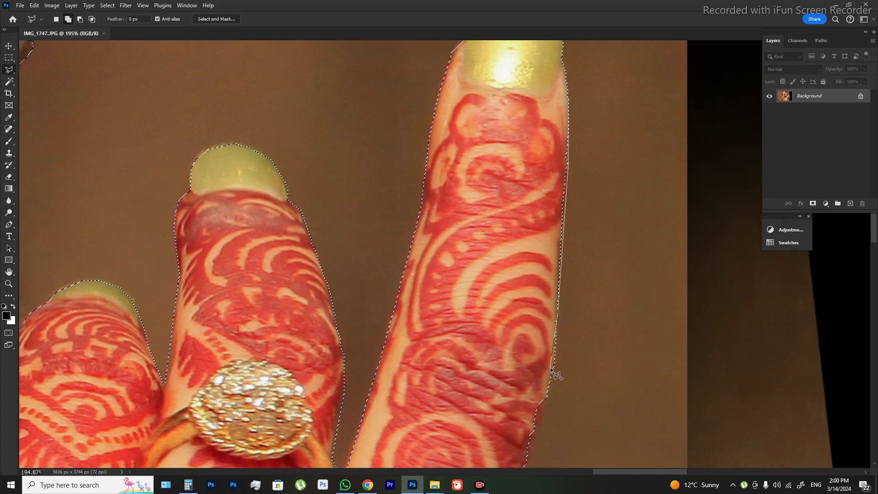
double_click(550, 366)
scroll(526, 315, down, 5)
- Cut the gap between fingers out of the selection and add the edge near the bent finger
scroll(545, 192, down, 2)
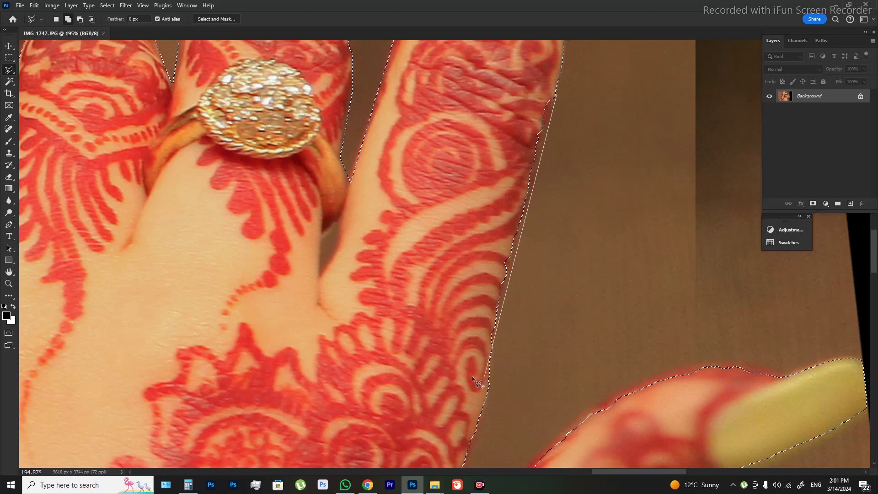
key(Escape)
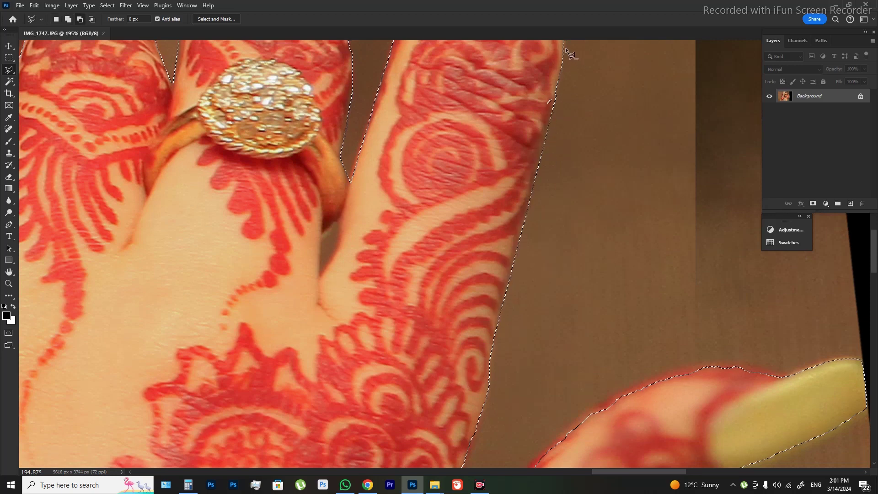
click(565, 48)
key(Escape)
scroll(507, 155, down, 3)
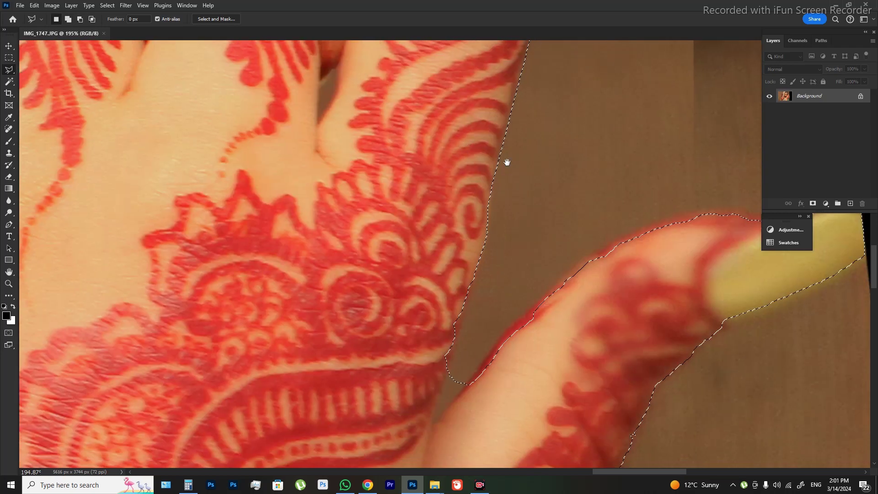
key(alt)
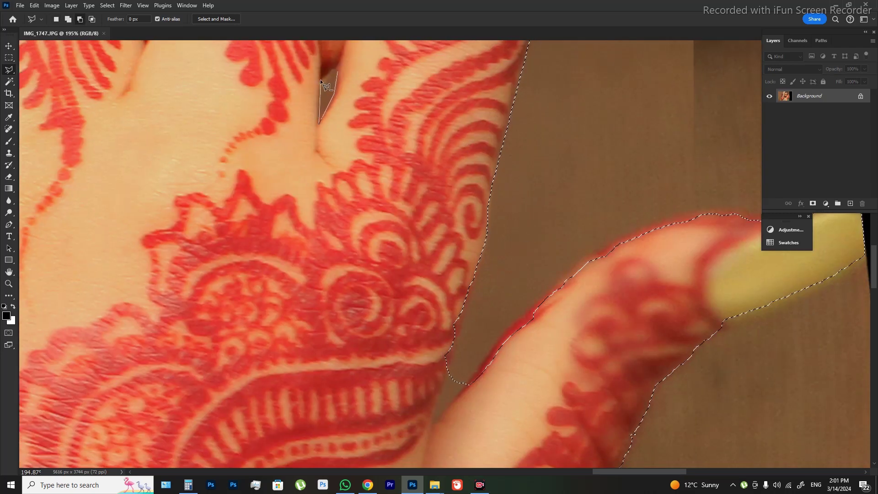
click(320, 79)
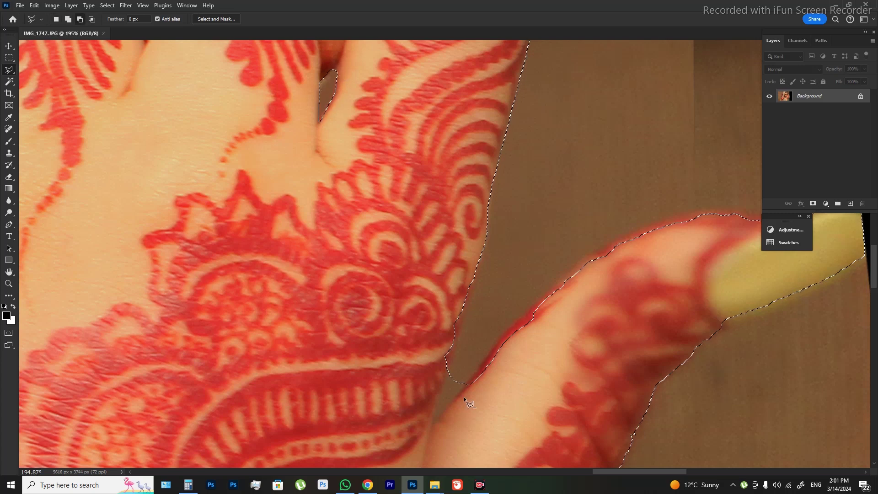
drag(483, 356, 502, 214)
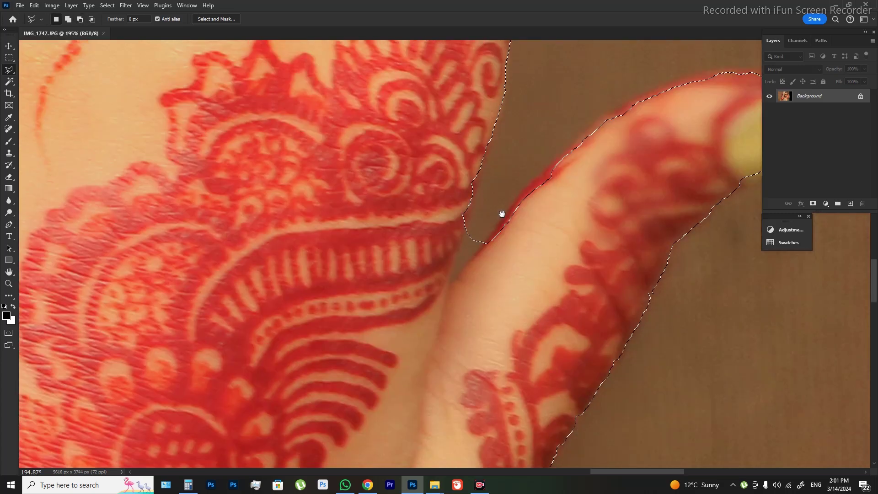
shift+click(505, 98)
double_click(441, 295)
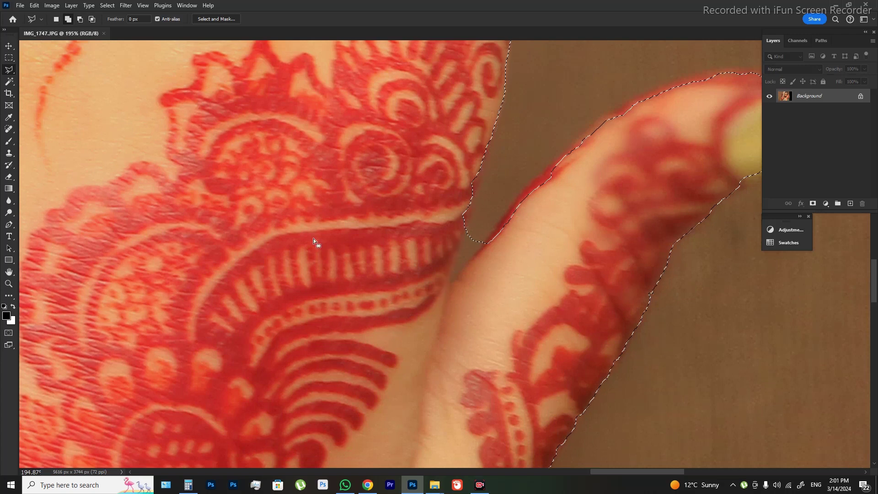
- Add wedges along the bent finger's top edge up to the fingertip
drag(566, 189, 555, 266)
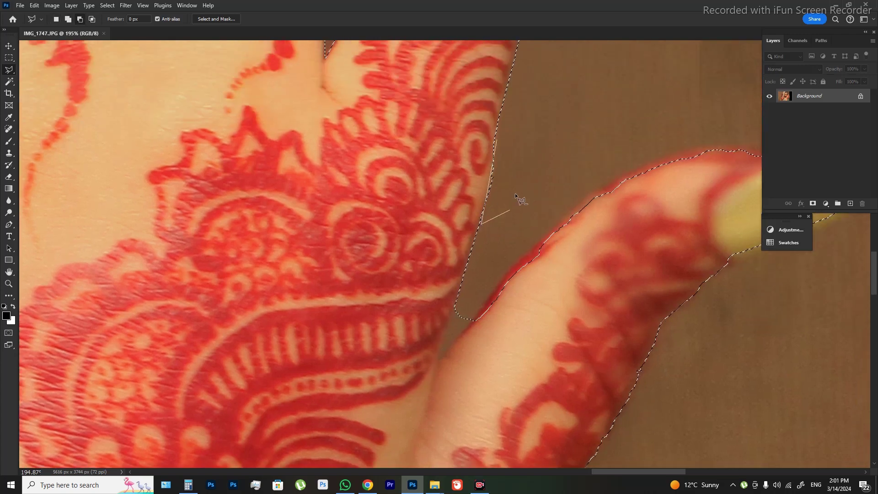
click(456, 302)
double_click(501, 284)
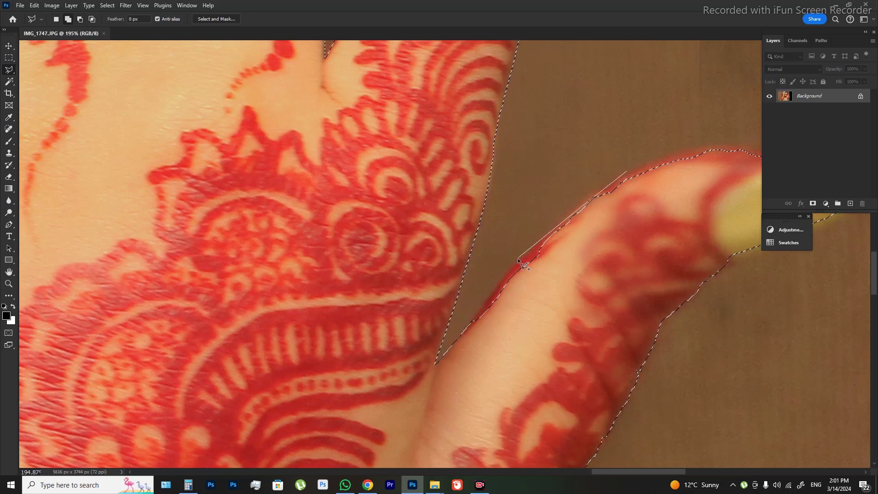
click(518, 259)
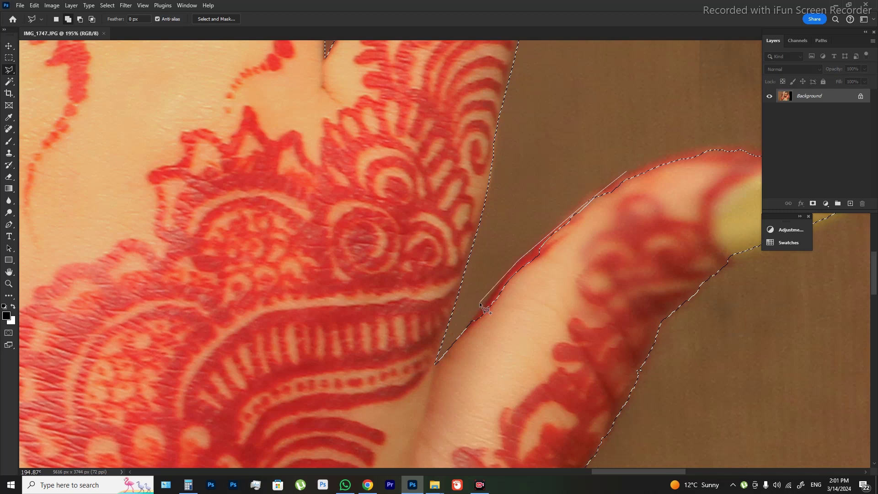
double_click(661, 238)
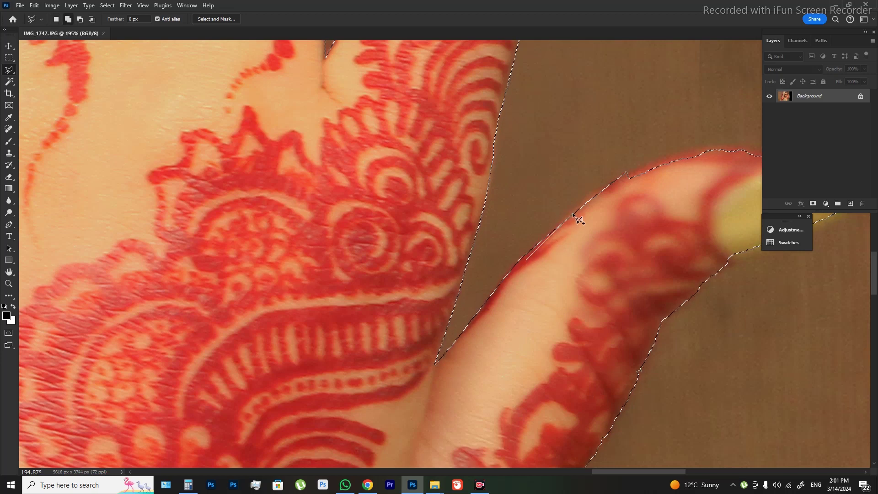
click(596, 188)
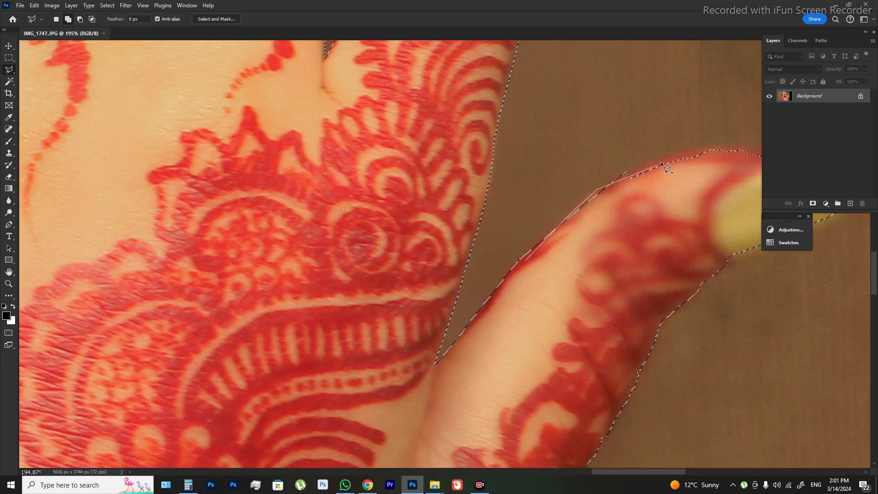
click(704, 144)
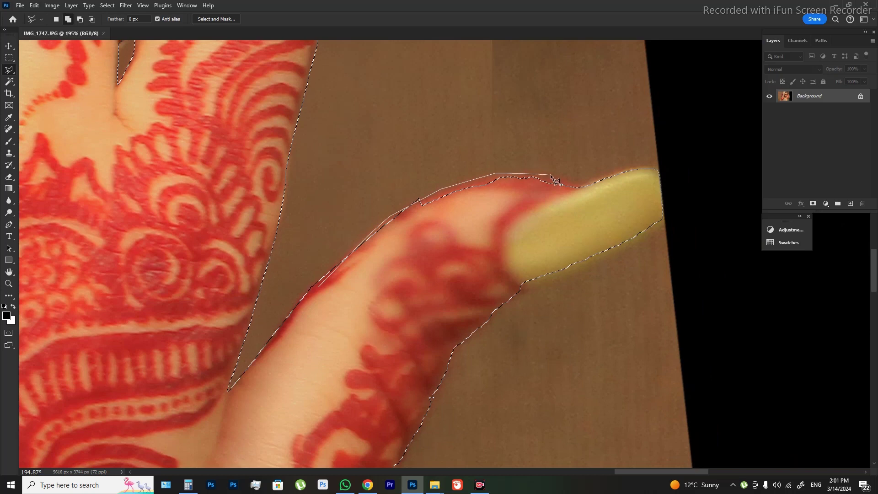
double_click(404, 288)
- Trim stray background along the finger and add the whole long yellow nail
drag(471, 250, 402, 141)
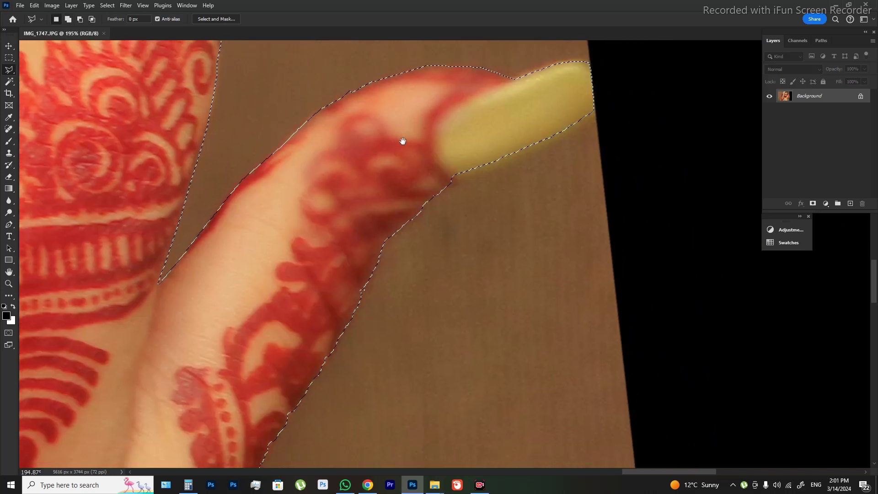
alt+click(350, 92)
click(310, 109)
double_click(313, 74)
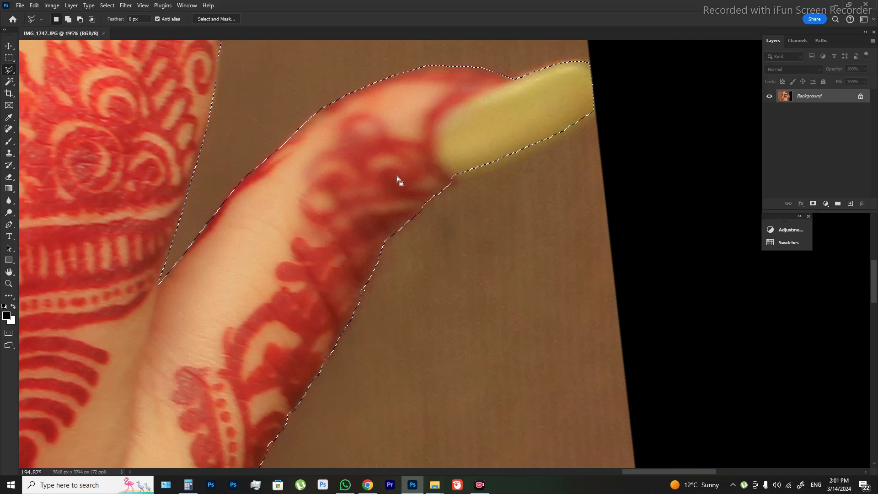
click(457, 182)
click(549, 143)
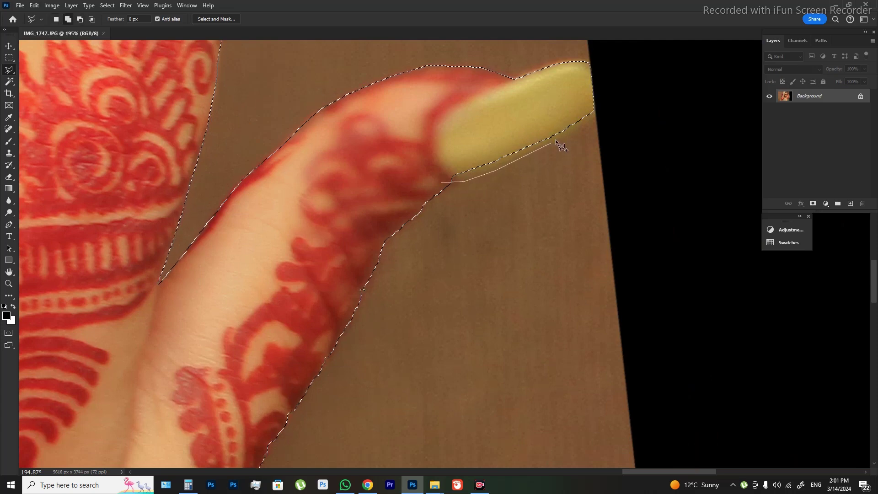
click(598, 117)
double_click(594, 84)
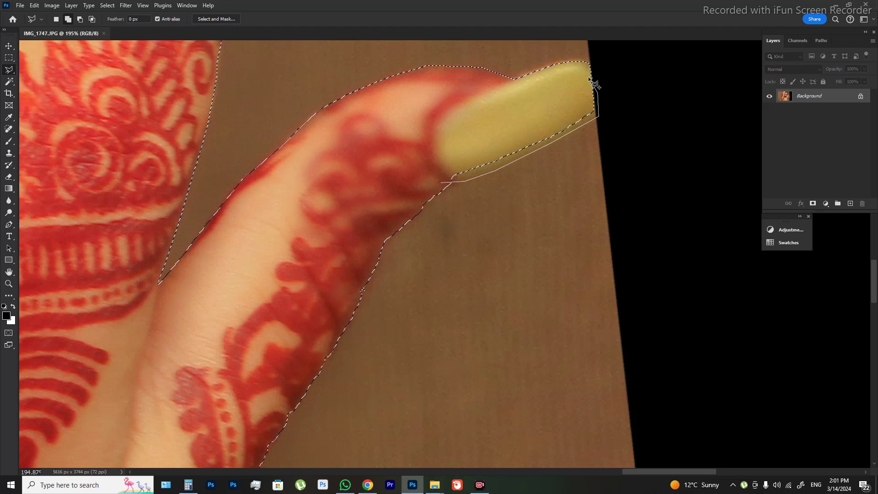
- Refine the outline around the nail tip and remove the background beside the nail
scroll(569, 109, up, 1)
click(567, 83)
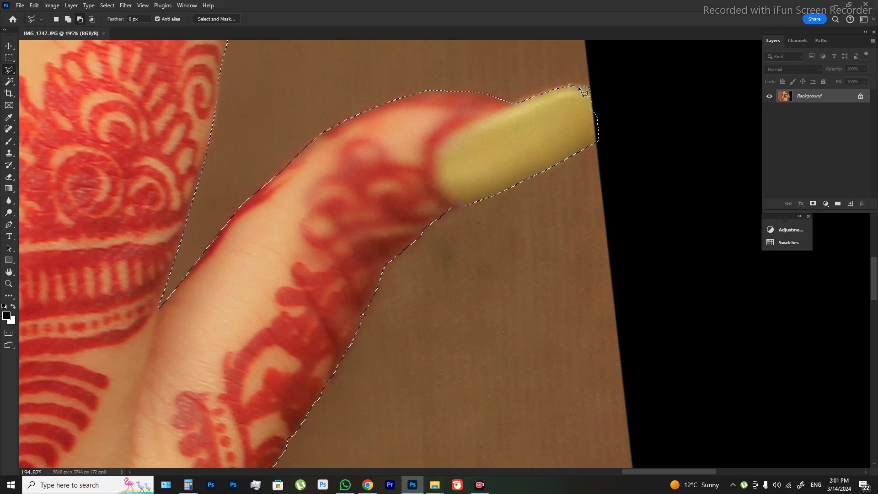
click(583, 90)
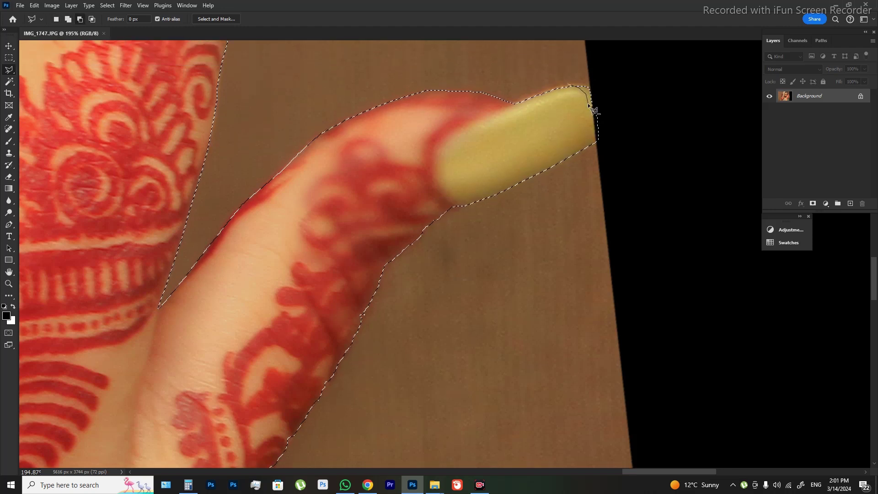
click(592, 110)
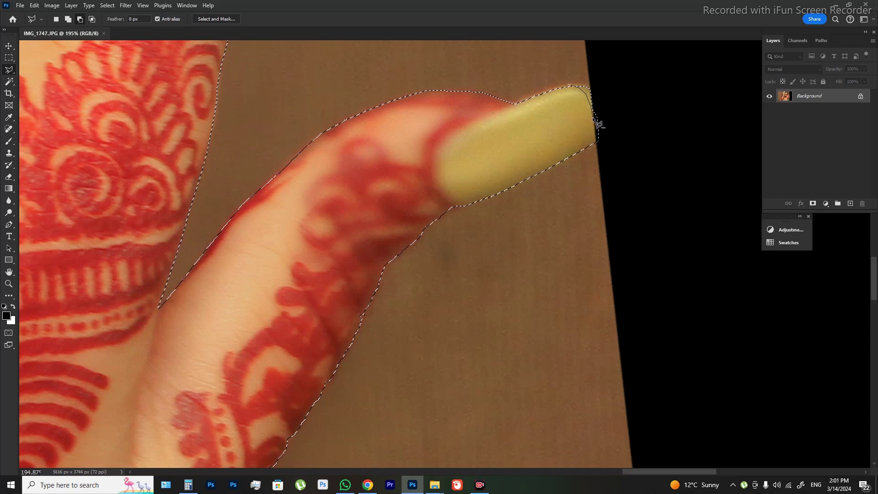
click(595, 123)
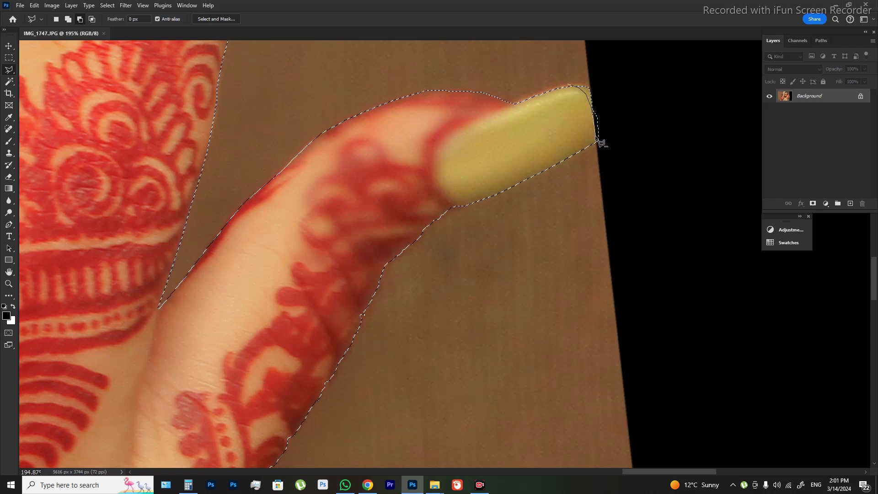
double_click(624, 61)
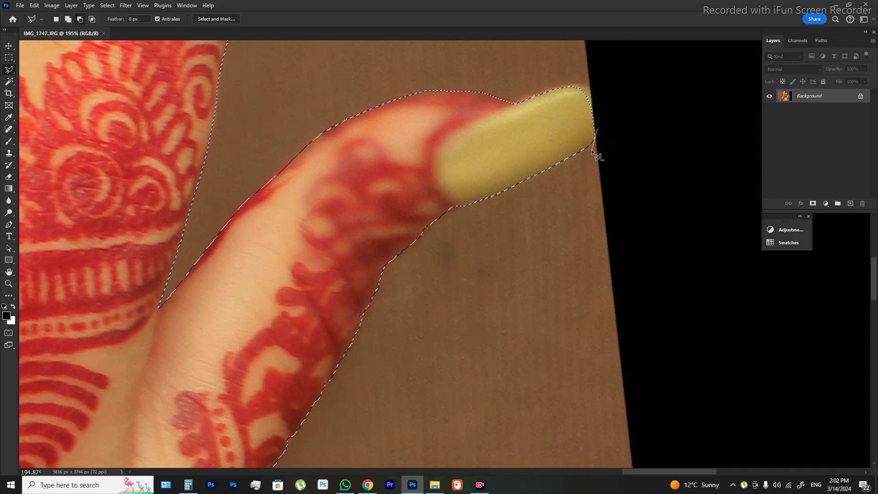
alt+click(596, 118)
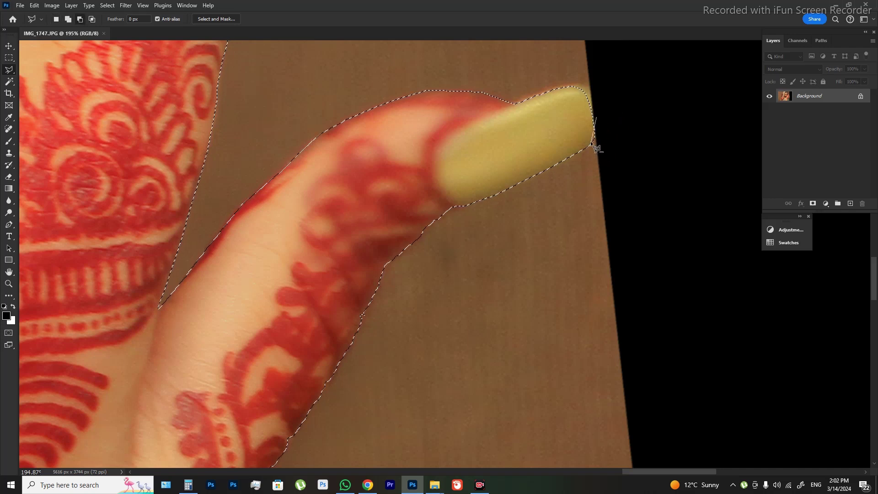
click(593, 137)
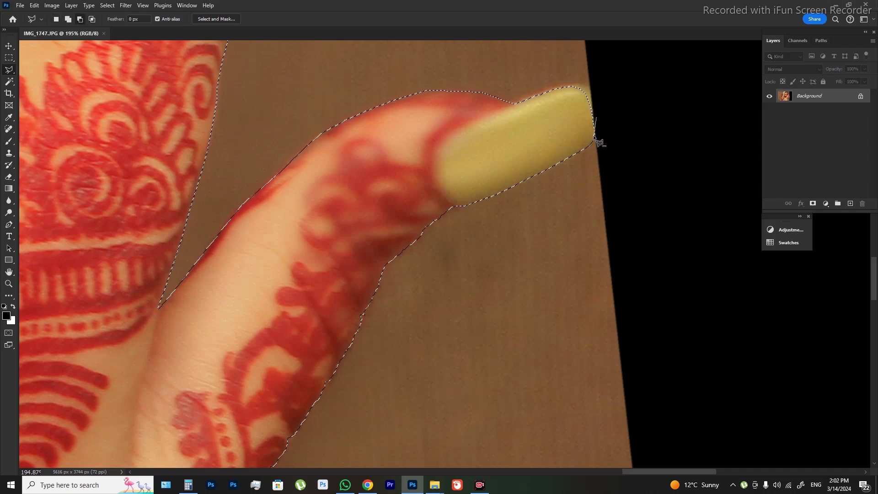
click(572, 160)
click(593, 172)
double_click(659, 108)
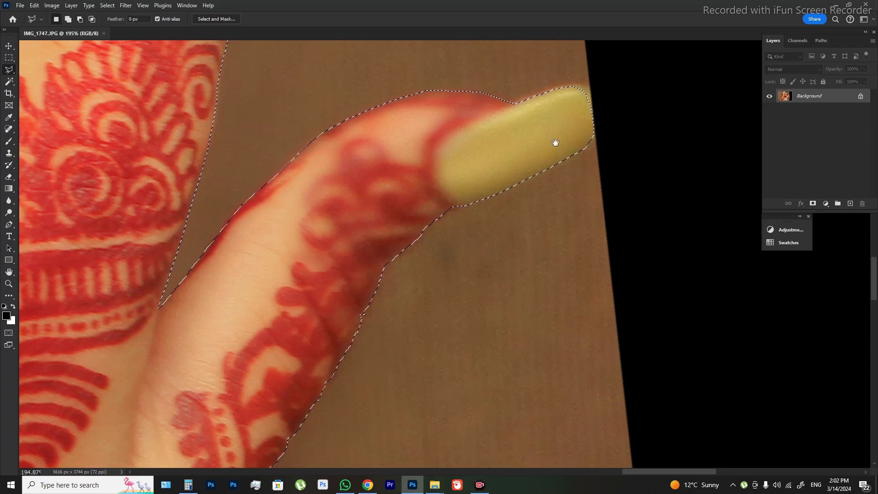
- Trace a polygonal outline down the finger's lower edge to tighten the selection
mouse_move(450, 183)
mouse_down()
mouse_move(475, 157)
mouse_move(480, 124)
mouse_up()
click(504, 139)
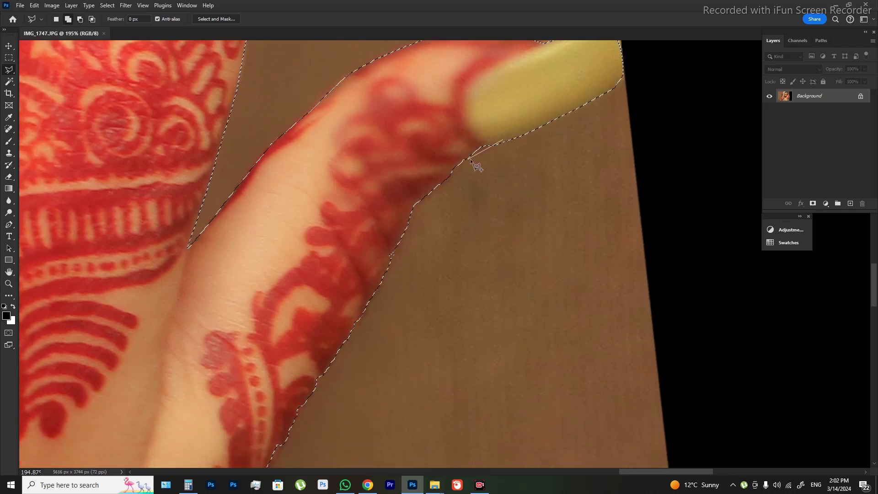
click(464, 159)
click(397, 213)
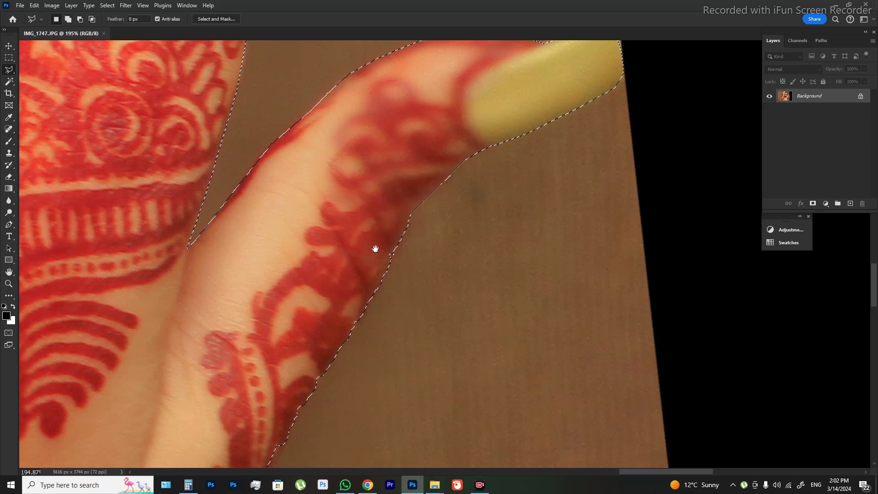
drag(372, 249, 501, 79)
click(491, 70)
click(442, 172)
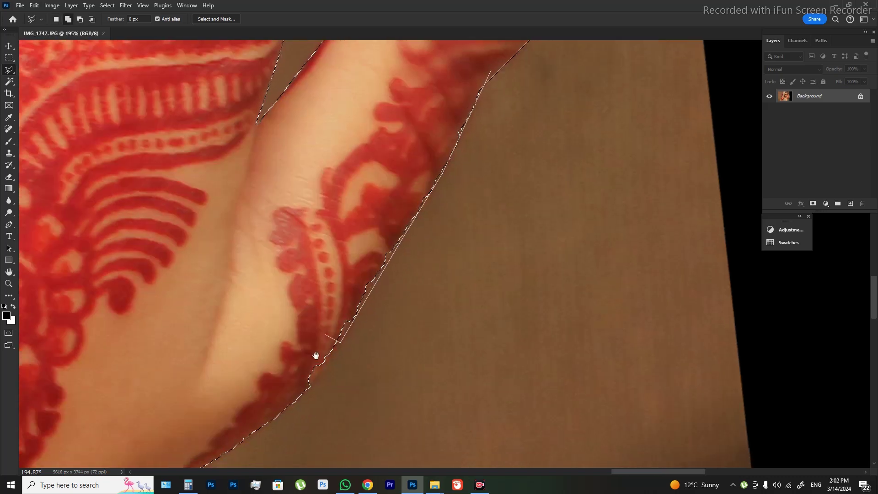
mouse_move(315, 356)
mouse_down()
mouse_move(370, 279)
mouse_move(435, 217)
mouse_move(530, 158)
mouse_up()
click(288, 342)
drag(288, 235, 448, 237)
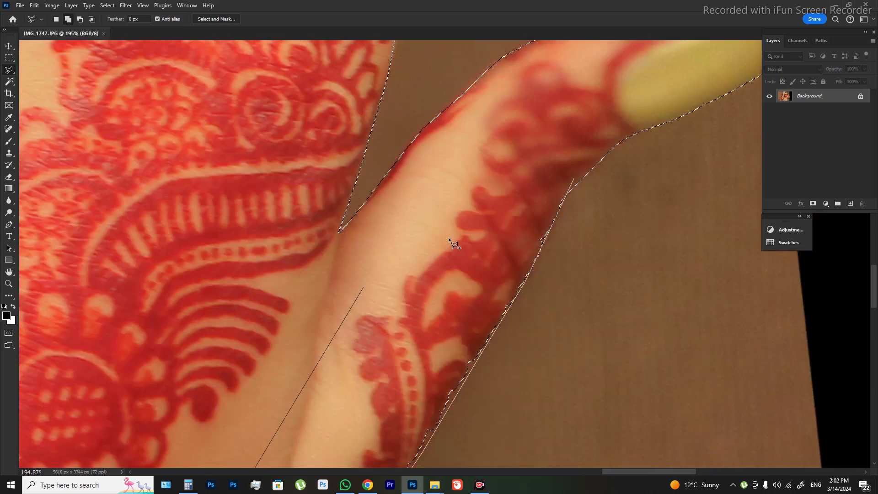
double_click(523, 164)
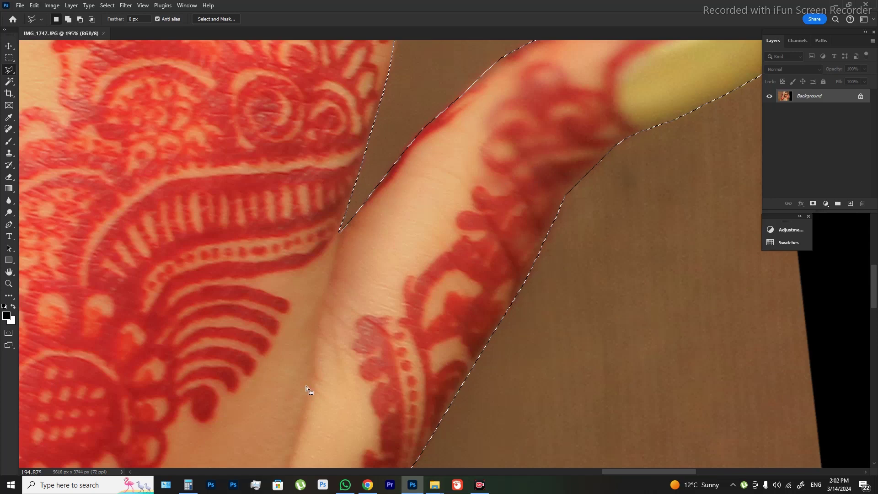
- Outline the pearls along the green sleeve edge and pan to the lower pearl
drag(306, 386, 456, 102)
mouse_move(352, 452)
mouse_down()
mouse_move(352, 274)
mouse_move(325, 130)
mouse_up()
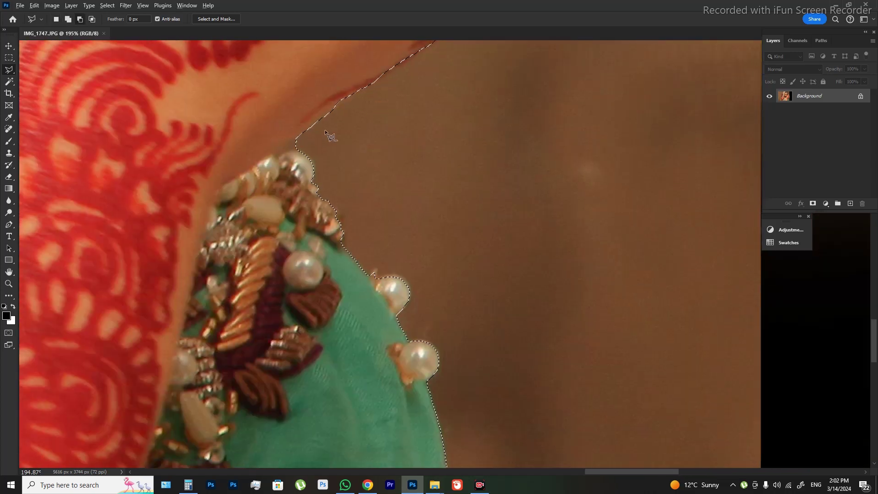
click(274, 151)
double_click(372, 152)
drag(372, 152, 357, 91)
drag(371, 208, 355, 147)
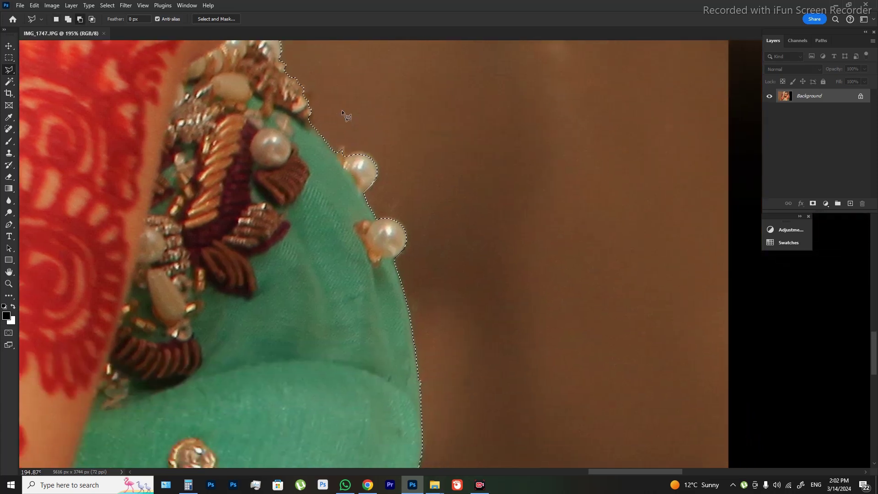
drag(386, 254, 388, 78)
scroll(420, 169, down, 3)
scroll(421, 169, down, 3)
scroll(428, 167, down, 3)
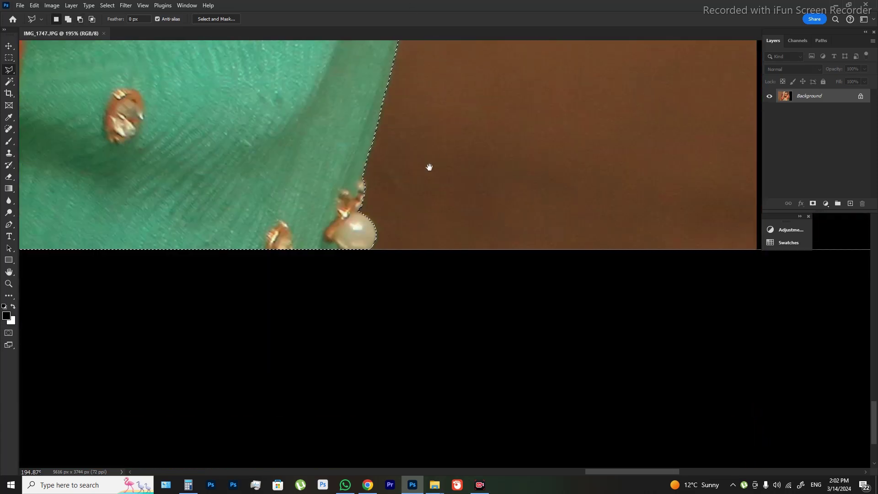
- Fit the image on screen and save the bride selection as channel Alpha 1
key(ctrl+0)
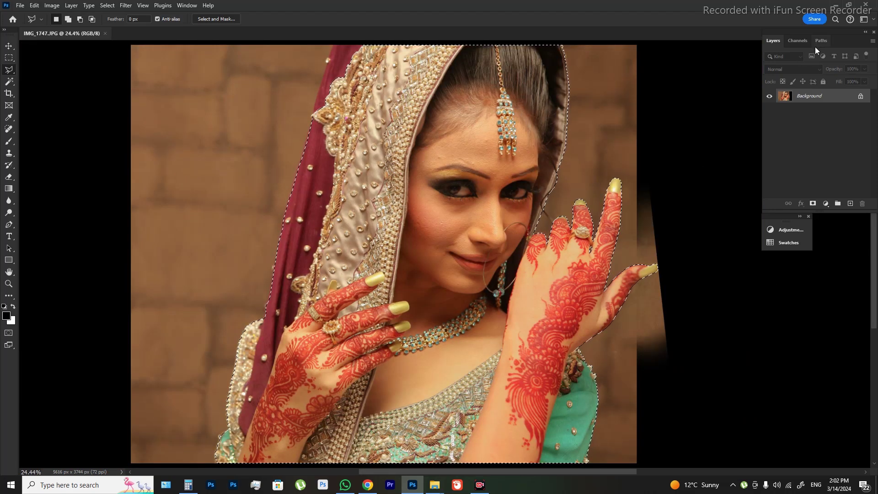
click(798, 40)
click(834, 215)
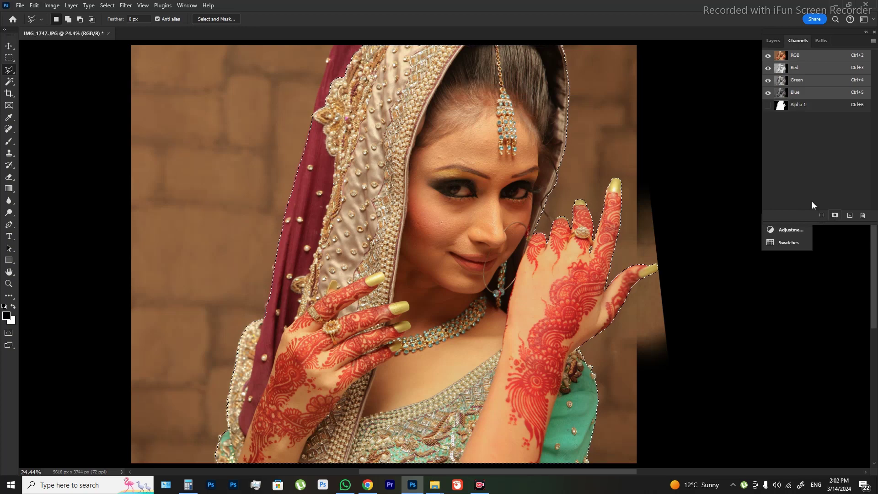
- Try a Select and Mask cut-out as a masked layer, then undo it
key(ctrl+alt+r)
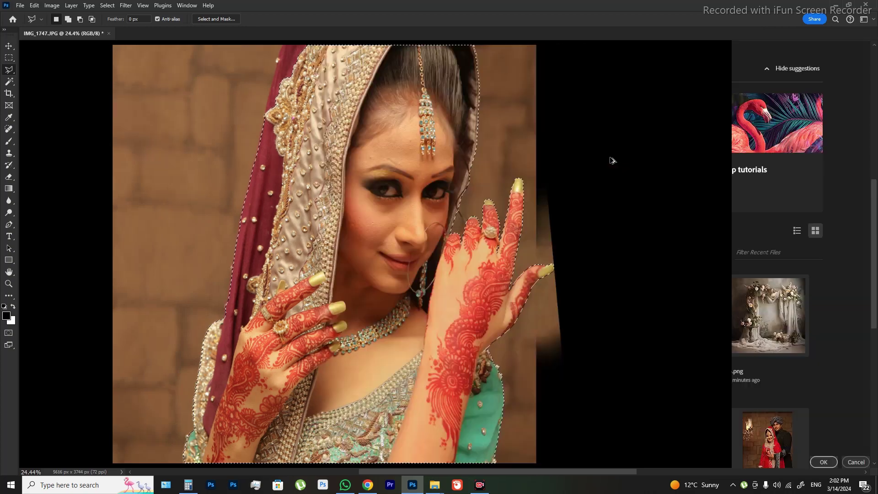
key(Return)
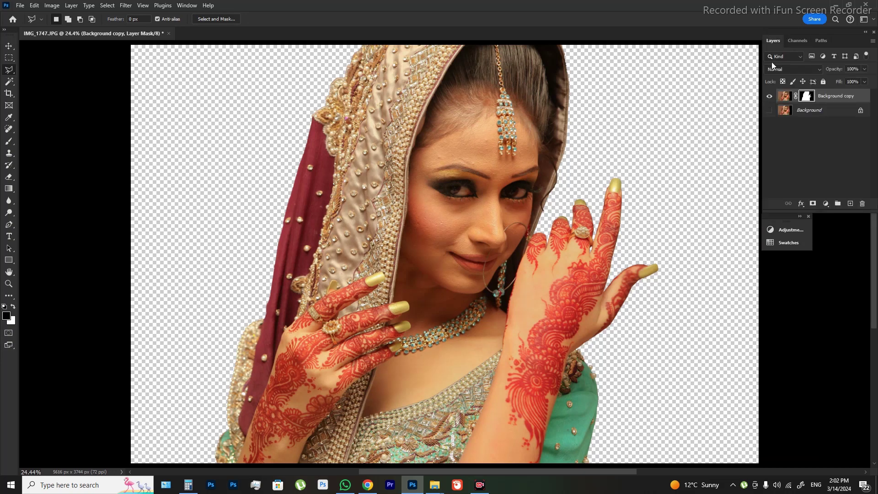
click(773, 40)
click(769, 111)
click(769, 111)
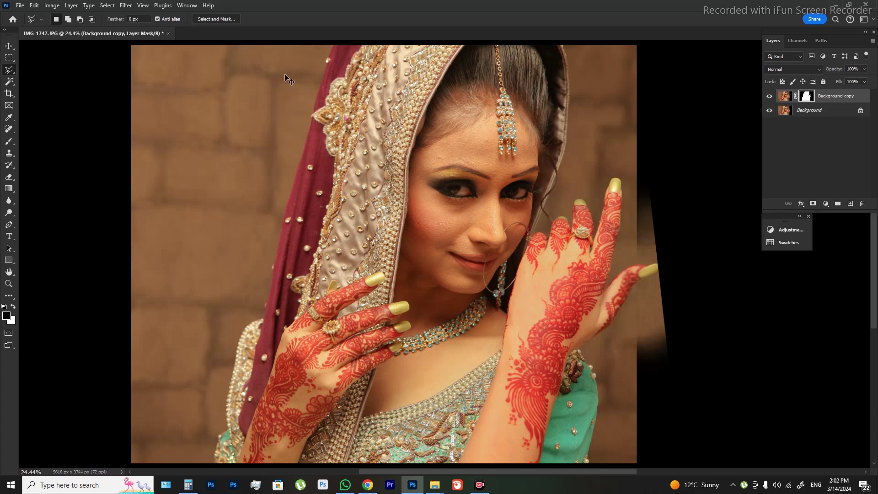
key(ctrl+z)
key(ctrl+z)
key(ctrl+z)
key(ctrl+z)
- Brush the veil's top-left edge into the selection and add a straight outline along the veil
key(w)
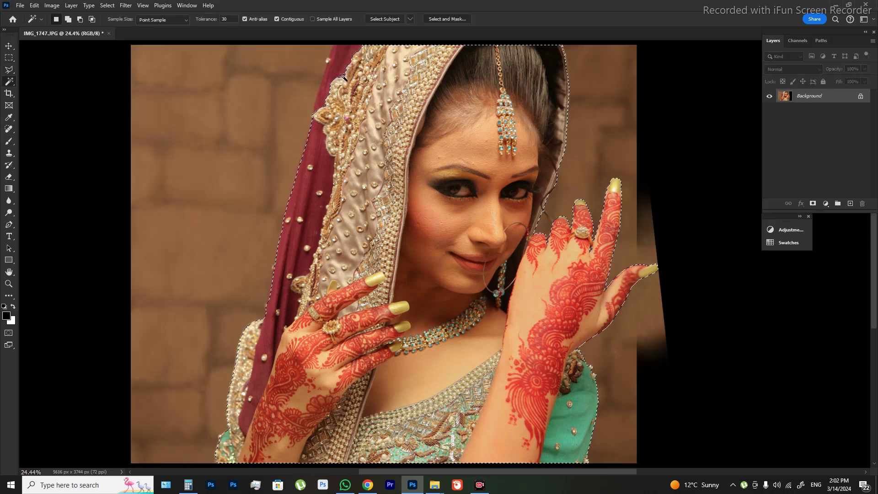
key(shift+w)
key(shift+w)
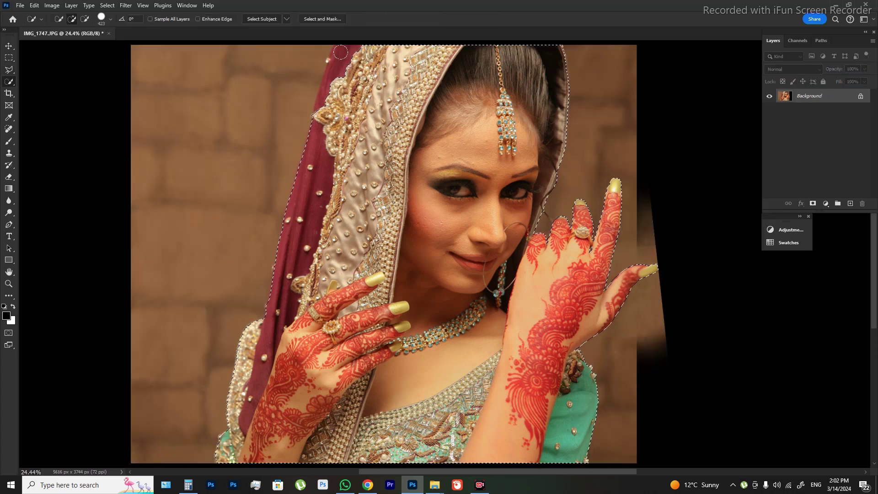
drag(341, 52, 336, 46)
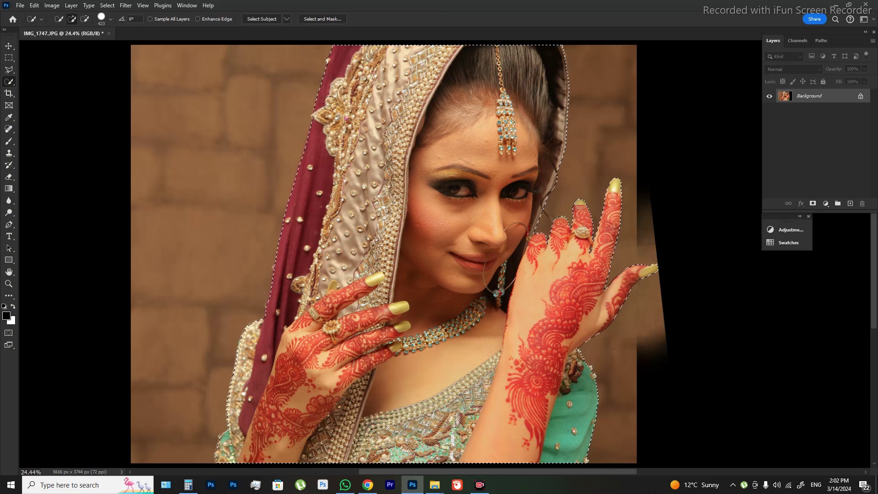
key(l)
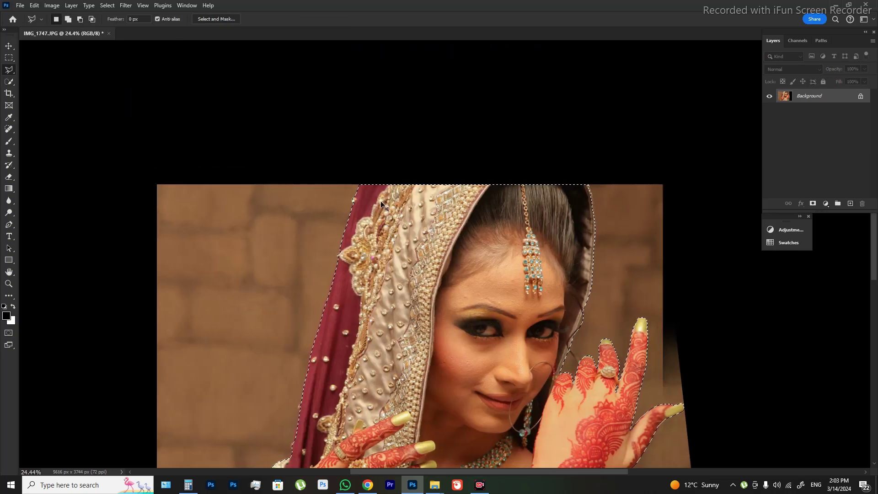
scroll(381, 202, up, 3)
scroll(380, 202, up, 1)
scroll(375, 188, up, 1)
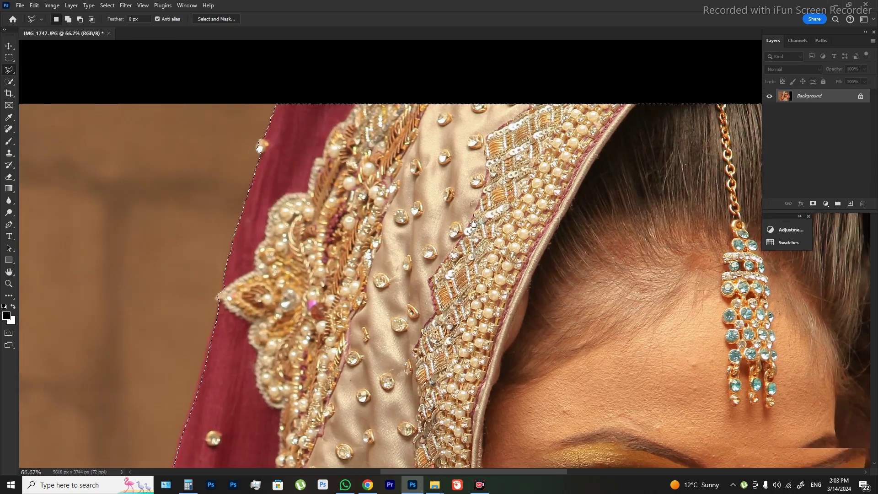
scroll(366, 174, up, 1)
scroll(361, 163, up, 1)
scroll(392, 148, up, 1)
scroll(369, 160, up, 1)
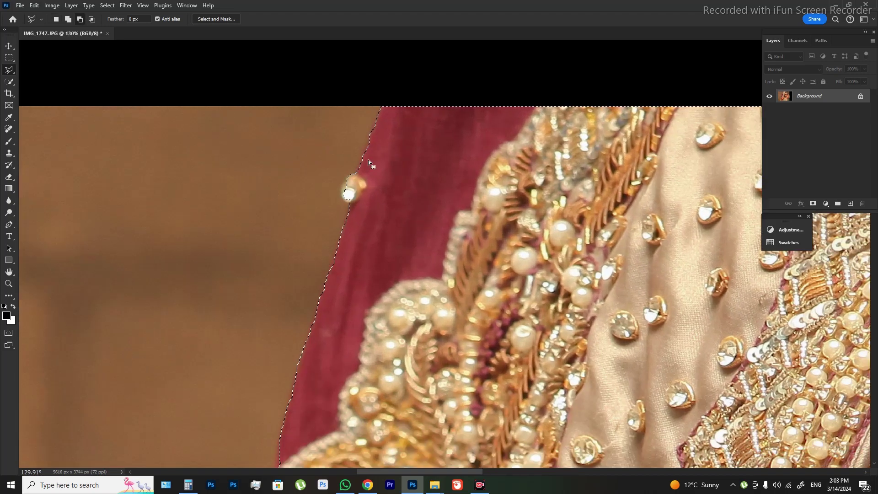
click(386, 96)
click(355, 172)
double_click(555, 182)
- Trace points down the red veil and fabric edge, then fit the photo on screen
scroll(503, 137, down, 3)
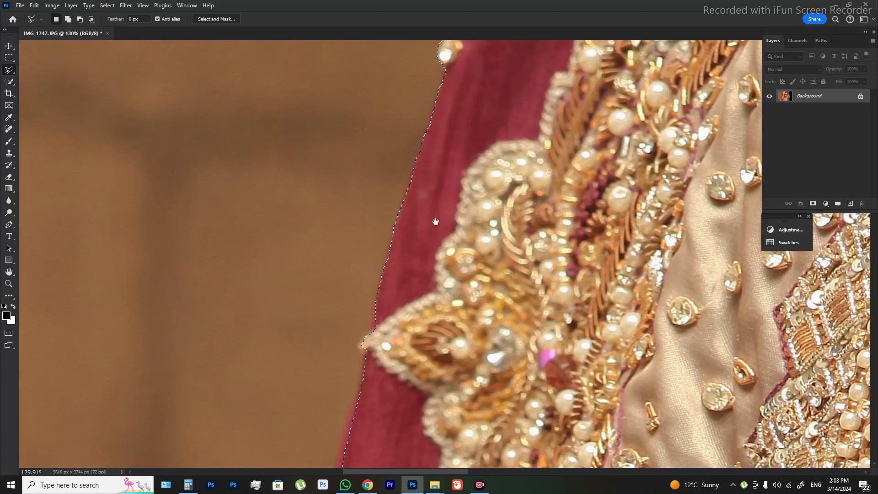
click(445, 40)
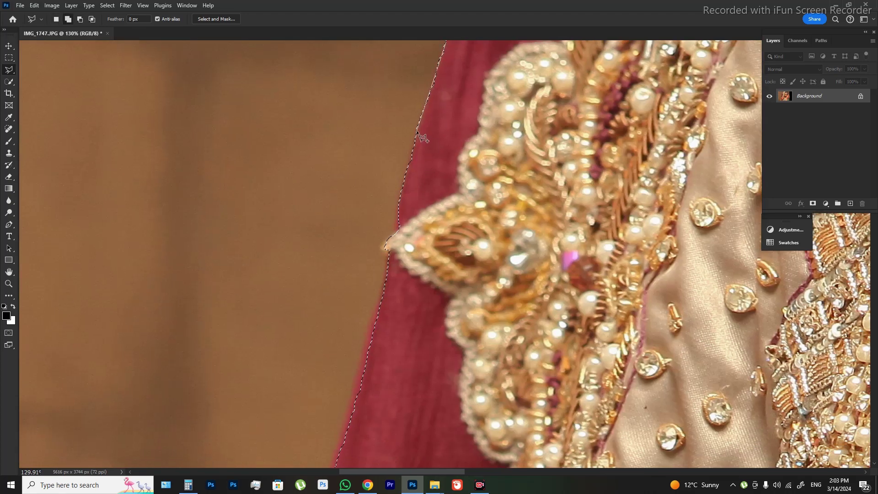
click(388, 237)
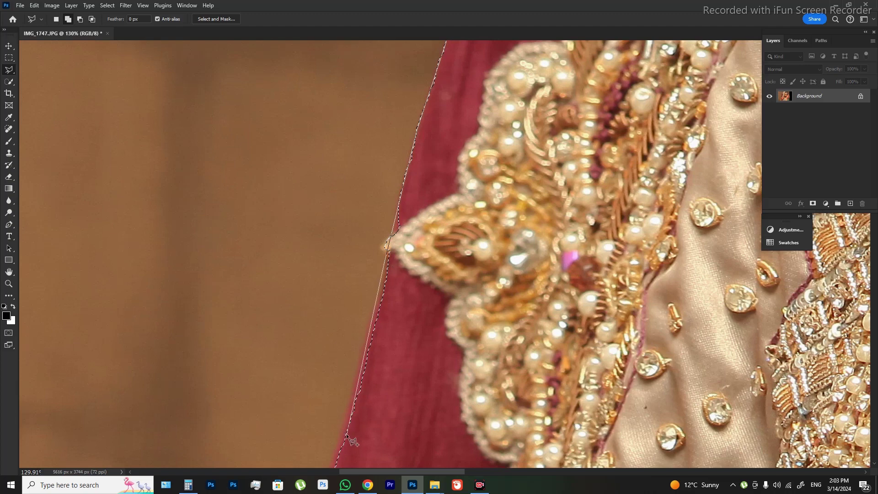
drag(341, 440, 438, 252)
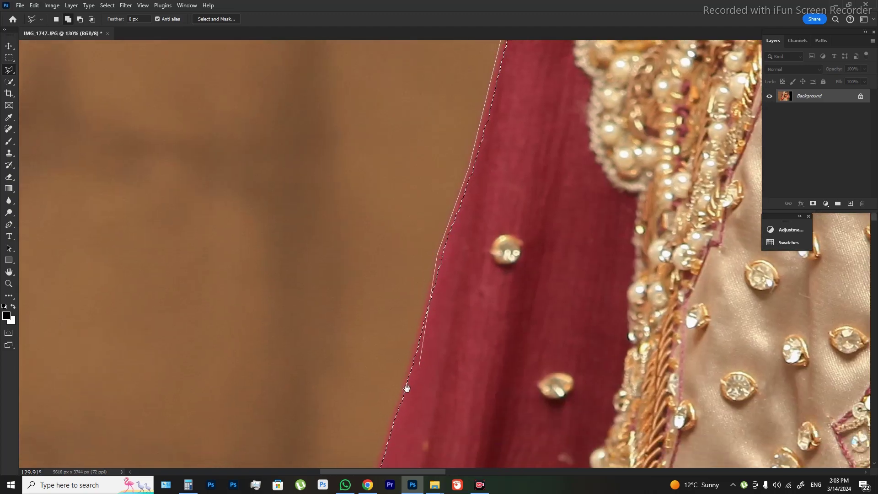
drag(406, 388, 435, 257)
click(417, 365)
mouse_move(694, 447)
mouse_down()
mouse_move(547, 234)
mouse_move(583, 98)
mouse_up()
scroll(471, 296, down, 1)
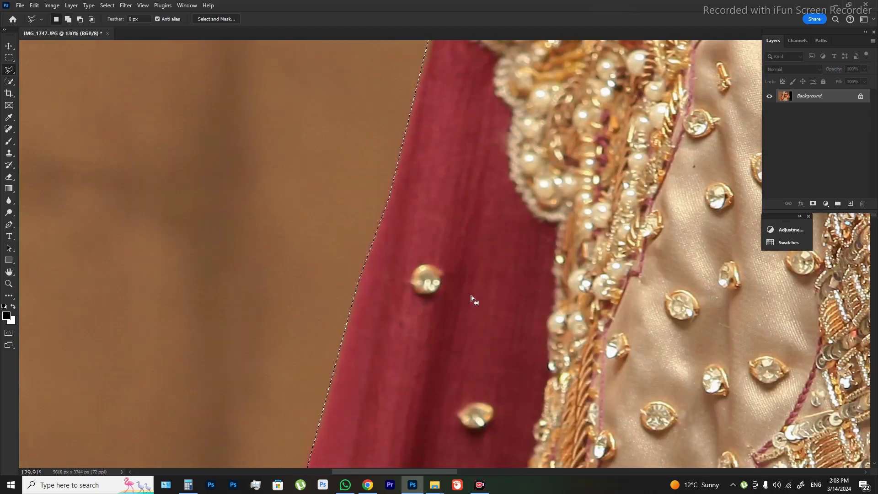
scroll(471, 295, down, 2)
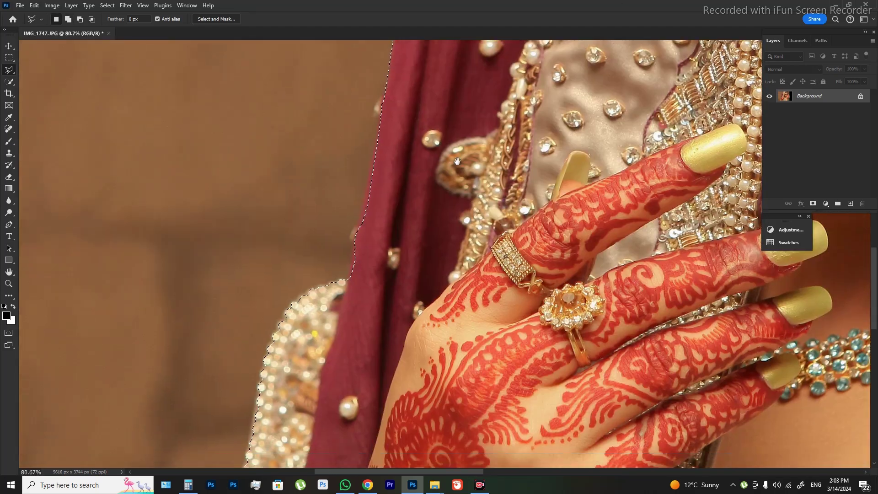
mouse_move(470, 294)
mouse_down()
mouse_move(436, 151)
mouse_move(450, 192)
mouse_up()
drag(416, 64, 426, 183)
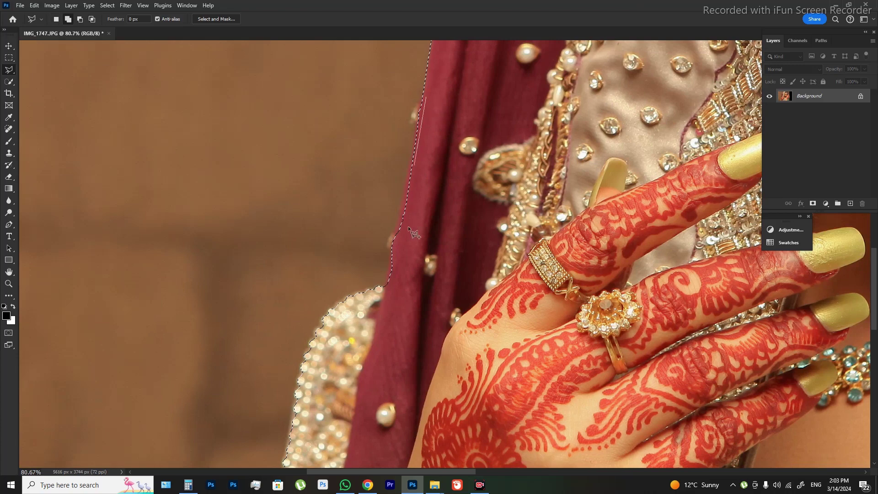
click(378, 304)
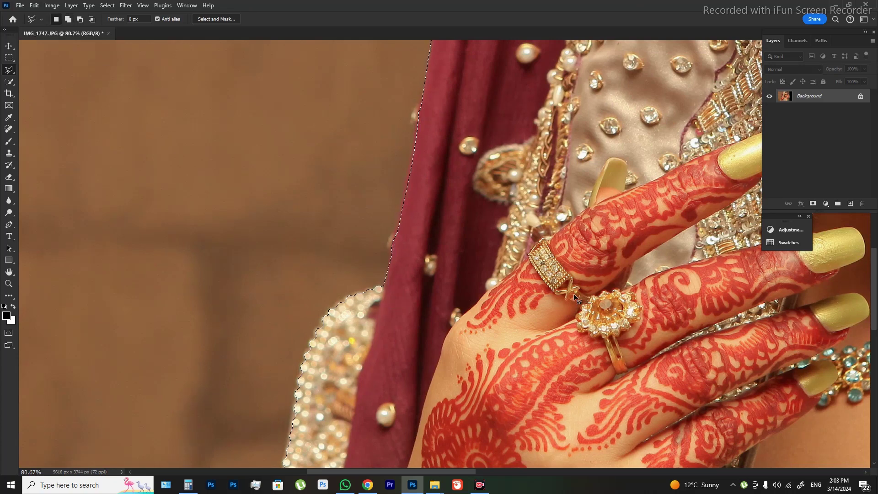
key(ctrl+0)
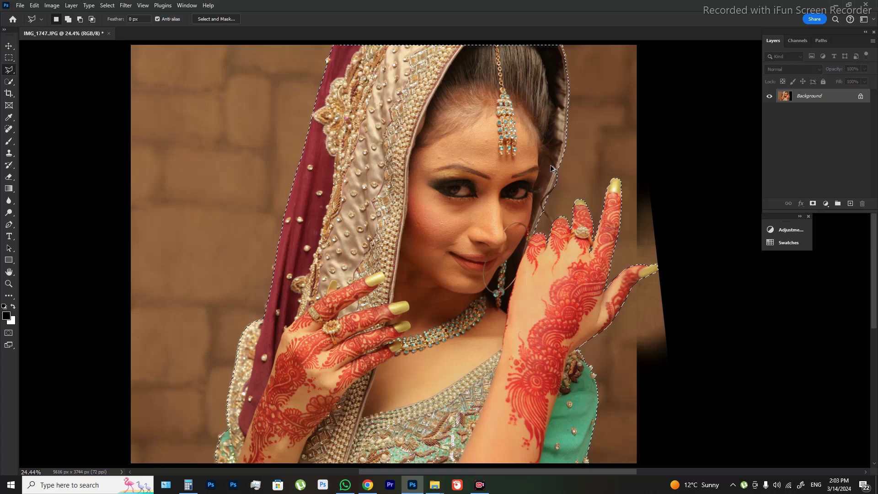
- Output the bride selection via Select and Mask as a masked layer copy
key(ctrl+alt+r)
key(Return)
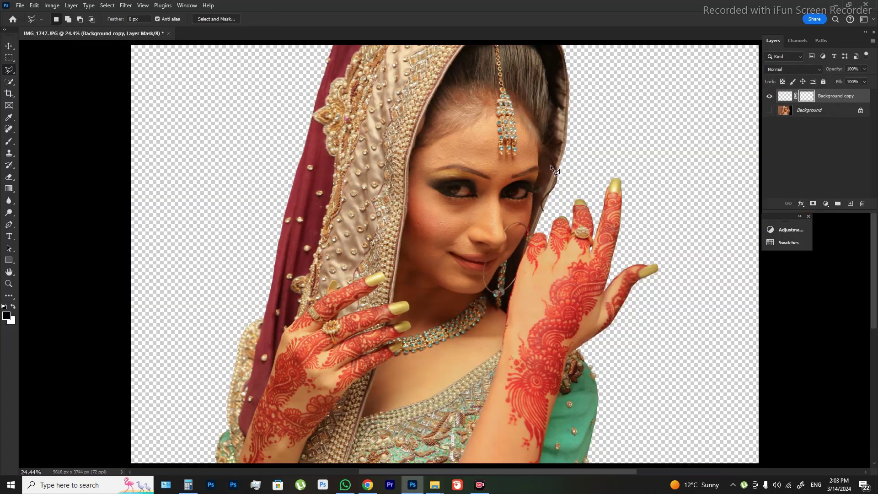
click(769, 110)
- Duplicate the Background layer and fill the copy with blue from the Swatches
click(837, 115)
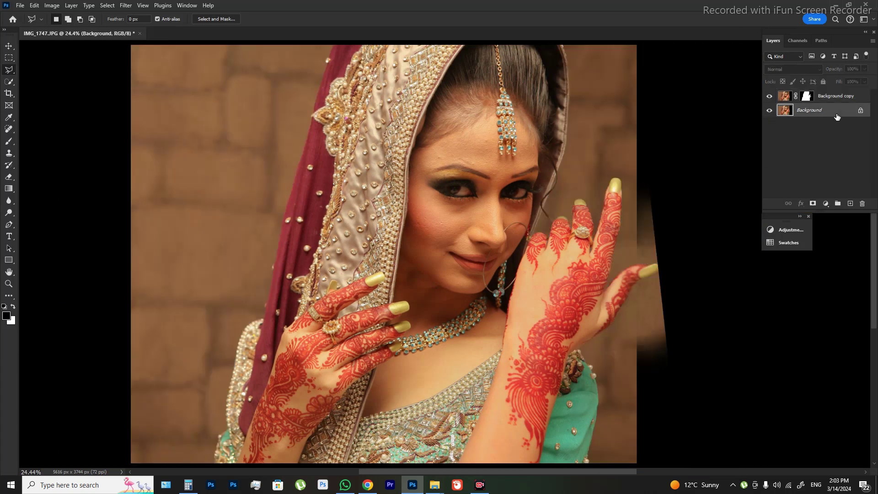
key(ctrl+j)
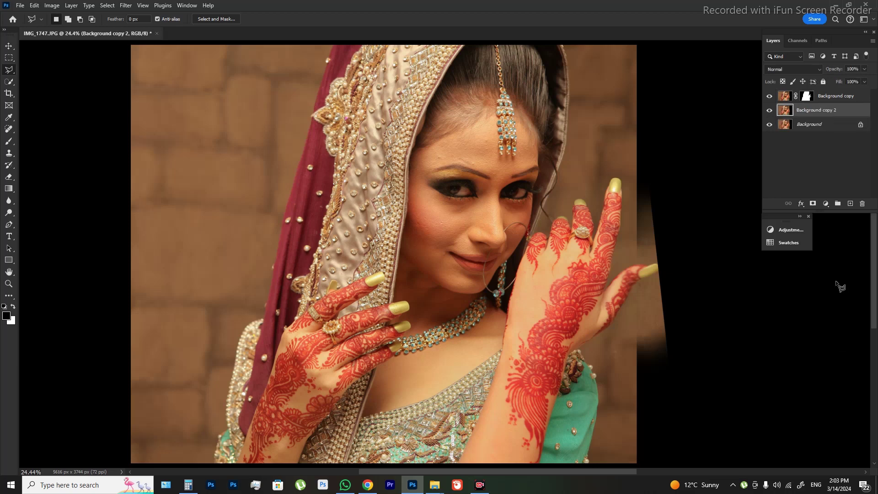
click(781, 242)
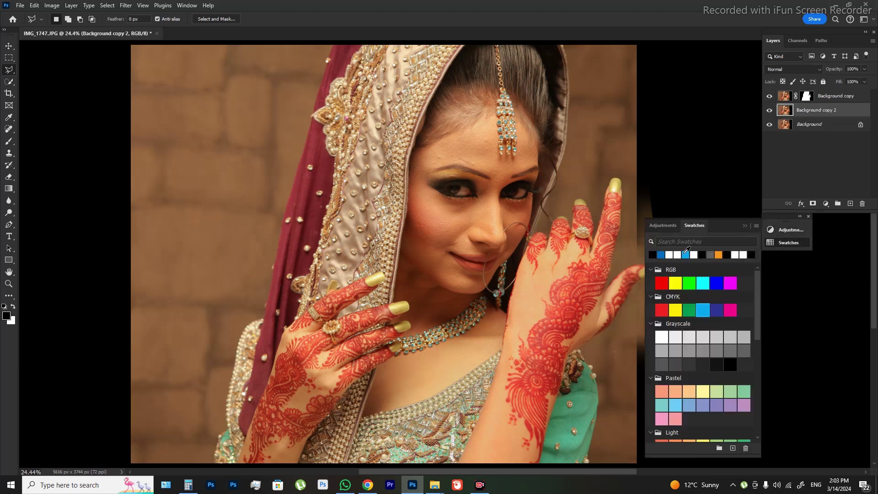
click(661, 254)
key(alt+BackSpace)
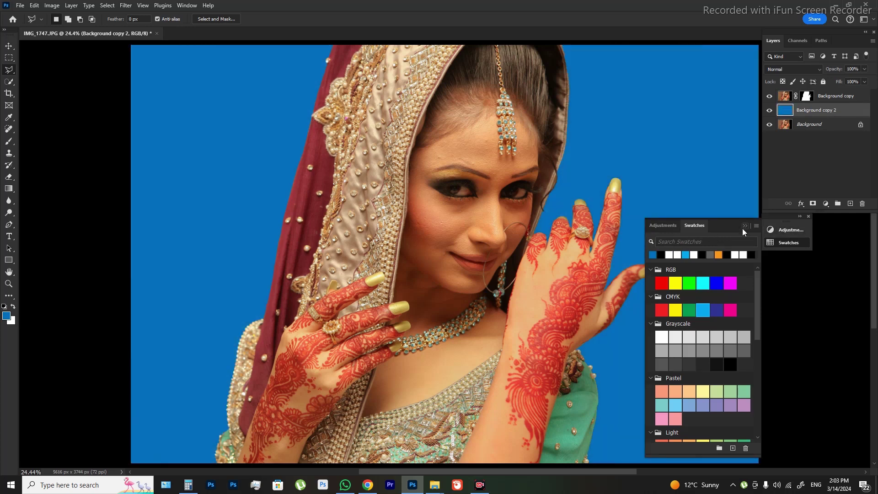
click(745, 226)
- Save the document as IMG_1747.psd and make the masked bride layer active
key(ctrl+s)
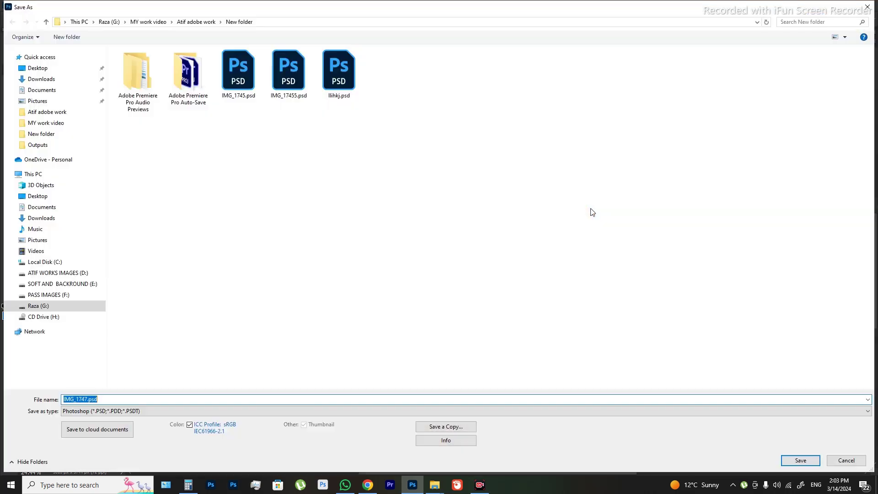
key(Return)
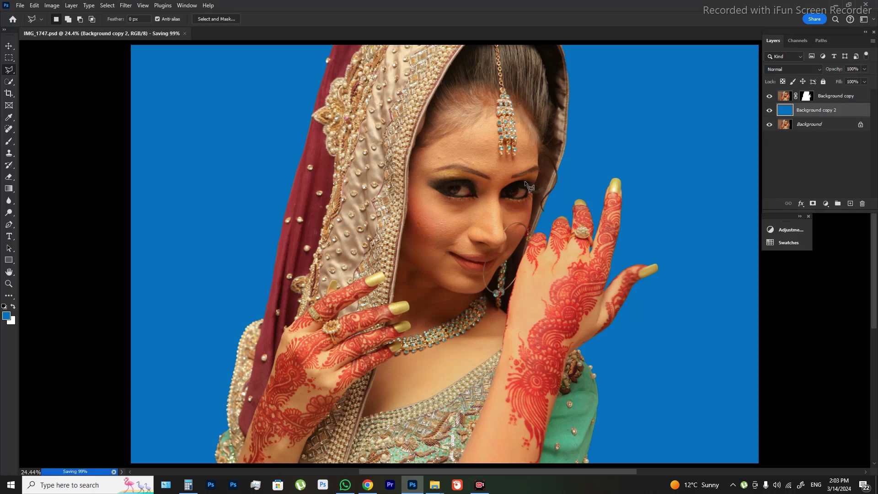
click(783, 95)
scroll(494, 98, up, 2)
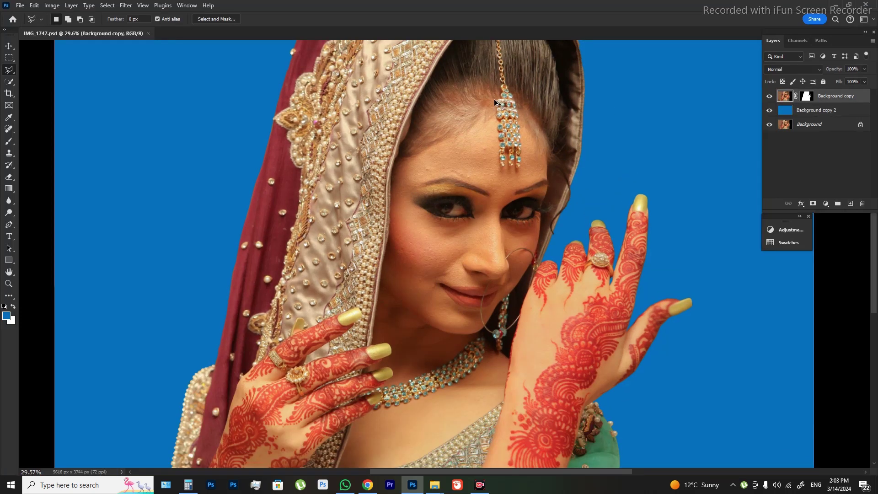
scroll(494, 99, up, 2)
scroll(494, 99, up, 2)
scroll(494, 99, up, 3)
- Paint a Quick Mask over the forehead and hairline with 200 px and 125 px brushes
key(q)
key(b)
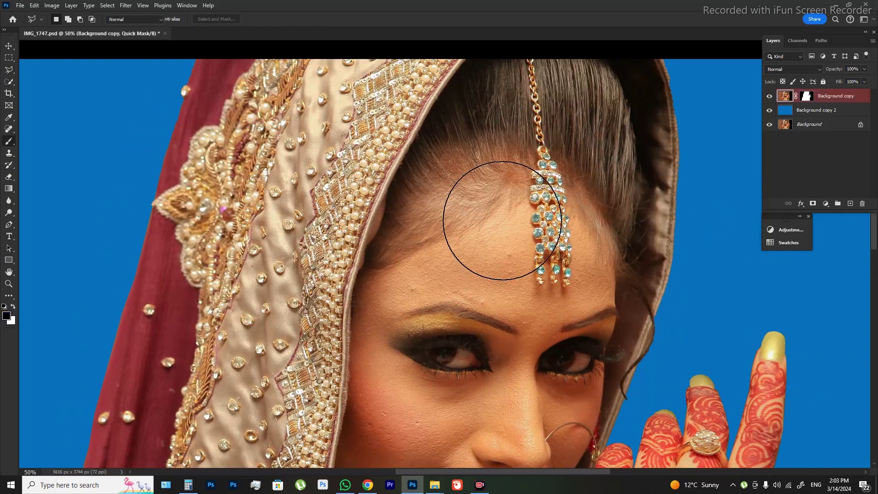
key(bracketleft)
key(bracketleft)
key(bracketleft)
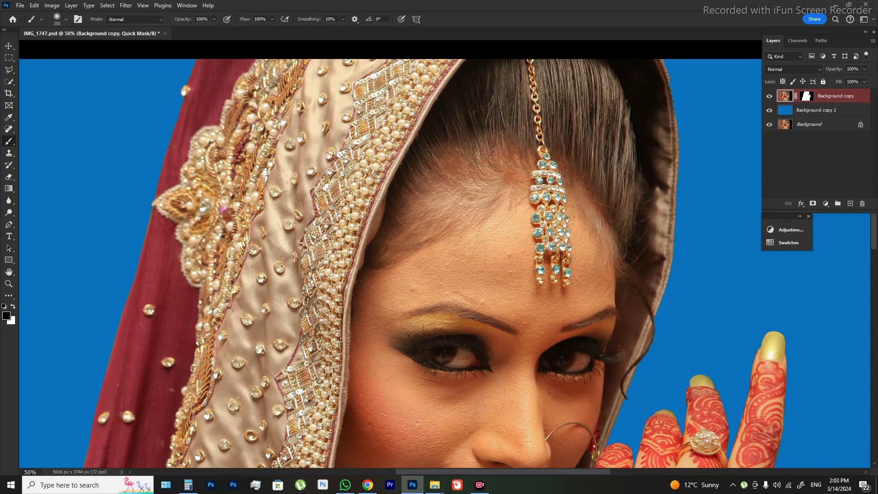
drag(494, 156, 428, 157)
key(bracketleft)
key(bracketleft)
key(bracketleft)
drag(613, 219, 557, 159)
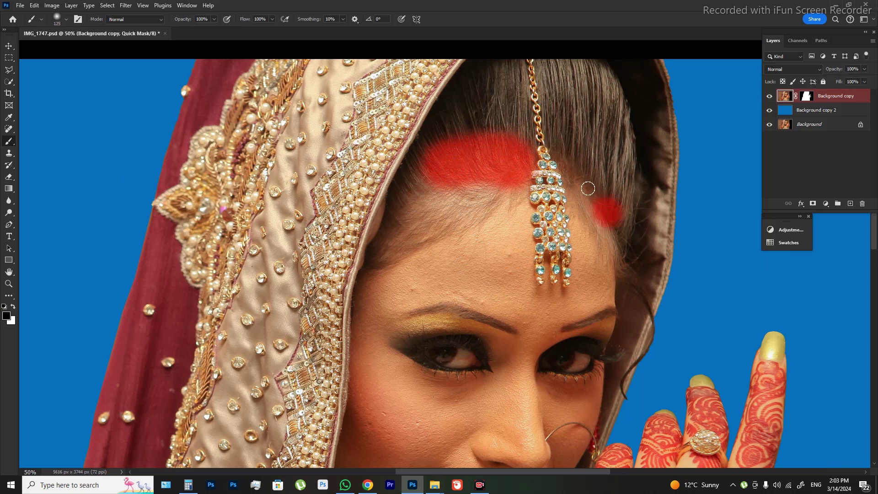
drag(383, 238, 425, 168)
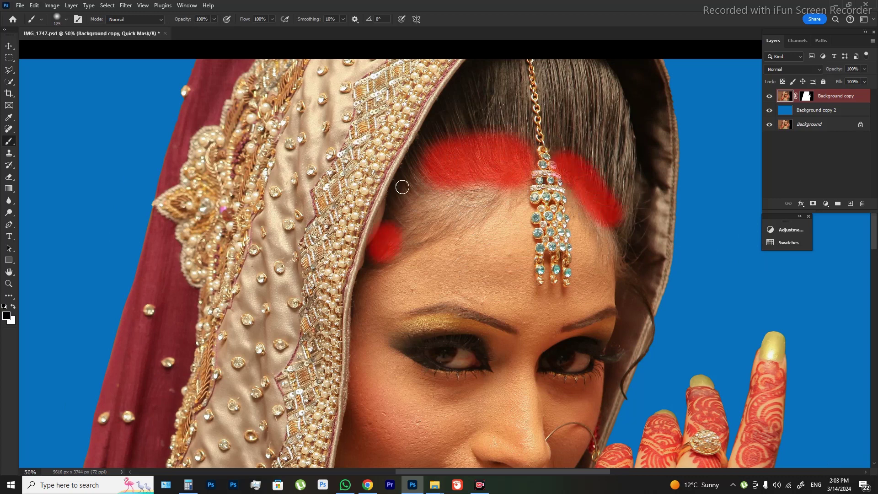
- Reduce the forehead selection's saturation by -15 with Hue/Saturation, then deselect
key(q)
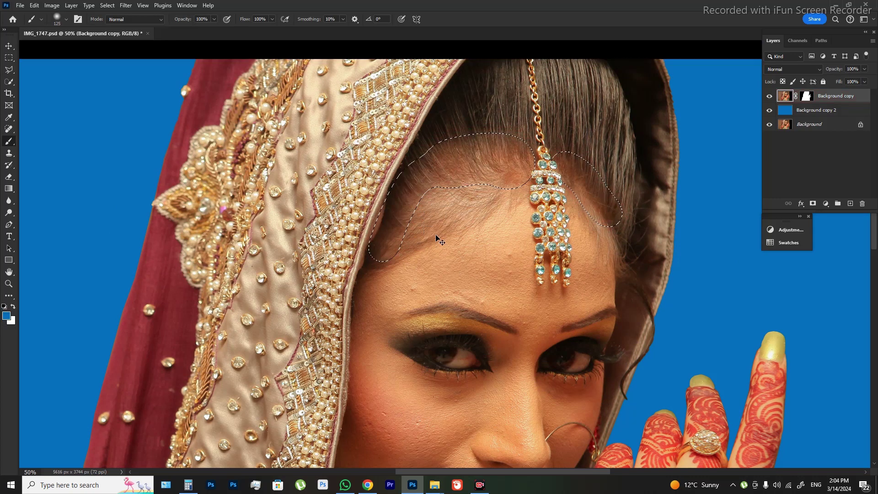
key(ctrl+u)
key(Tab)
text(-15)
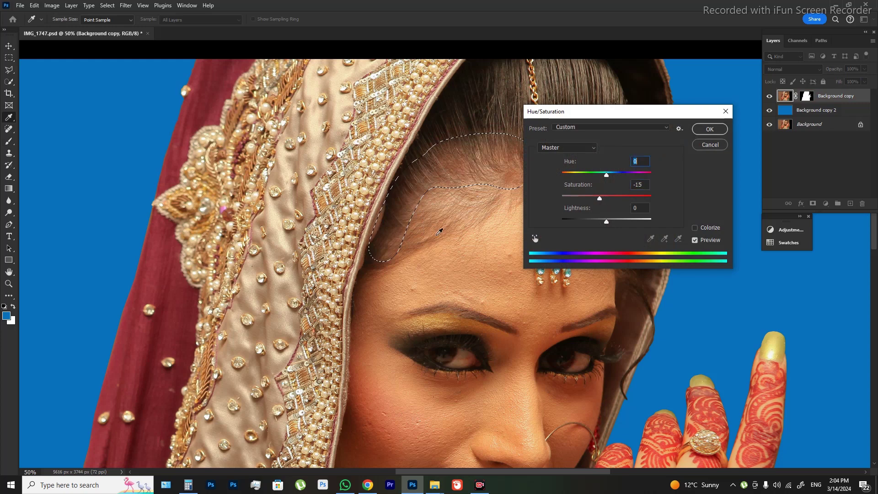
key(Return)
key(ctrl+d)
- Dodge the forehead near the hairline, fit the image and save IMG_1747.psd
drag(467, 265, 490, 201)
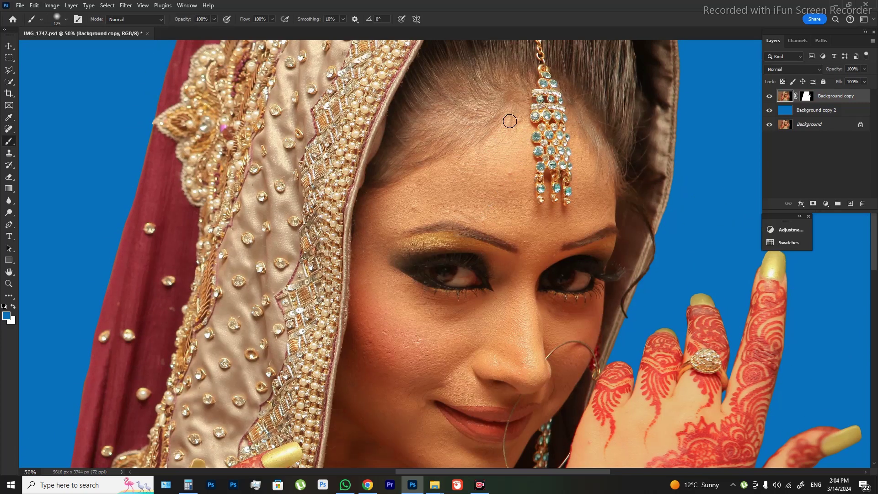
key(o)
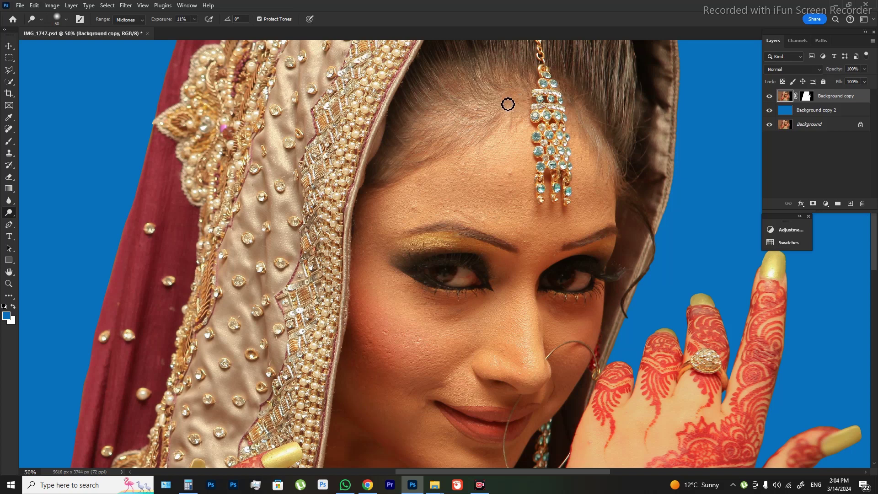
mouse_move(535, 291)
mouse_down()
mouse_move(538, 201)
mouse_move(476, 257)
mouse_up()
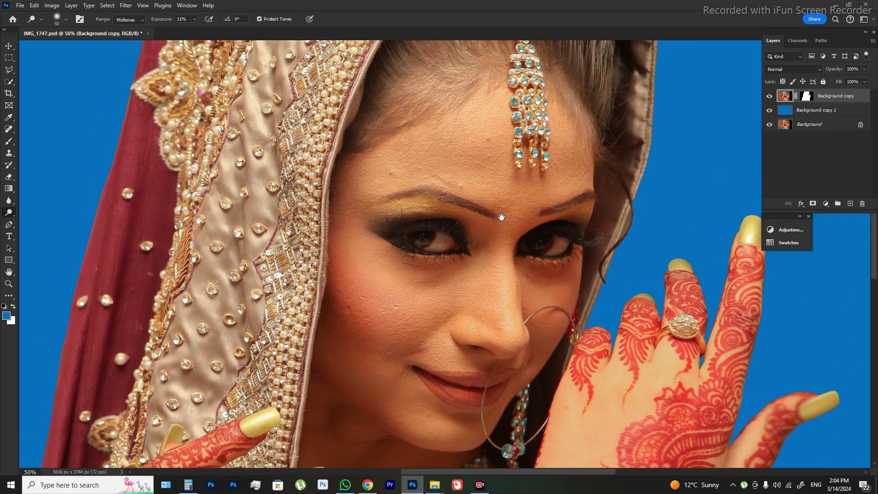
key(ctrl+0)
key(ctrl+s)
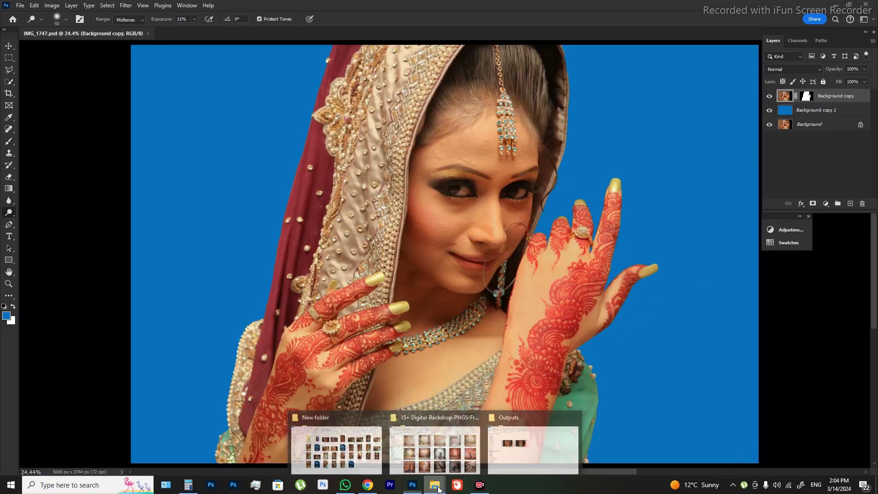
- Pick the floral backdrop 15.png in the backdrop folder and drag it into Photoshop
click(451, 467)
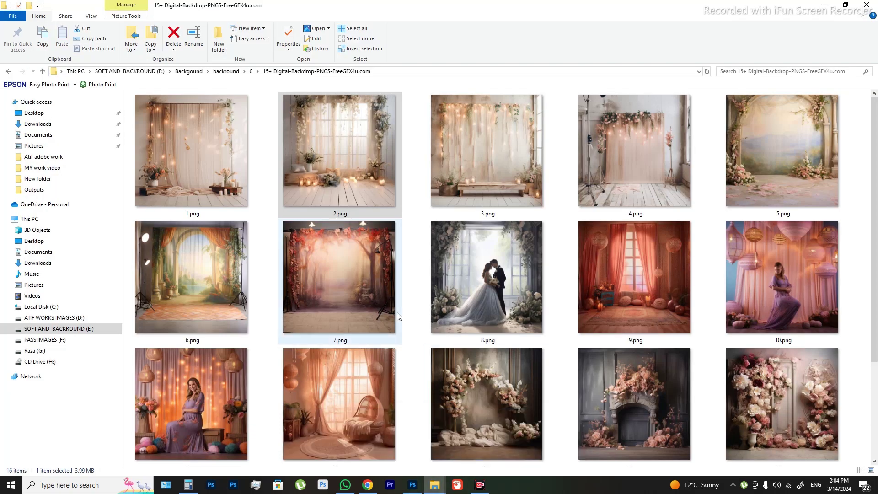
click(343, 289)
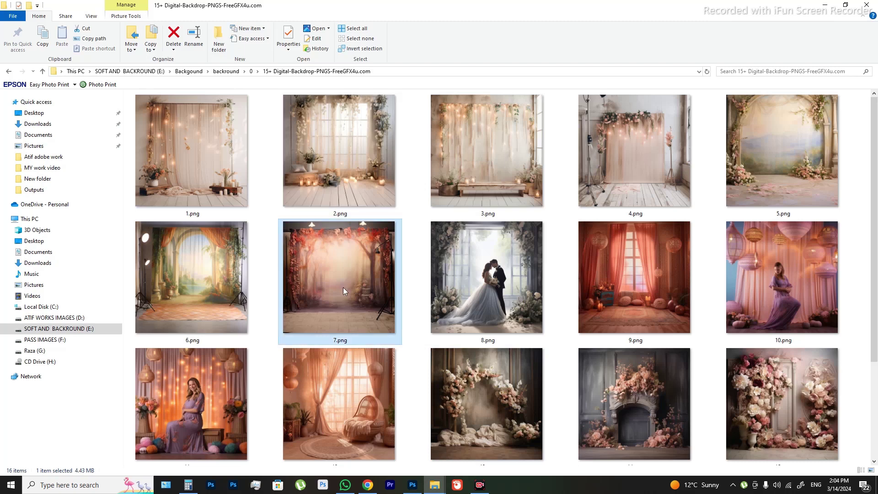
click(602, 304)
click(780, 405)
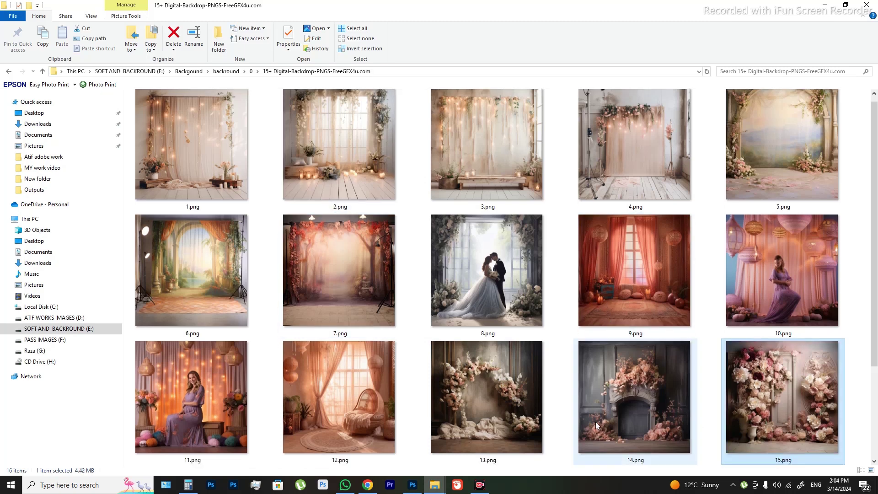
drag(472, 424, 421, 491)
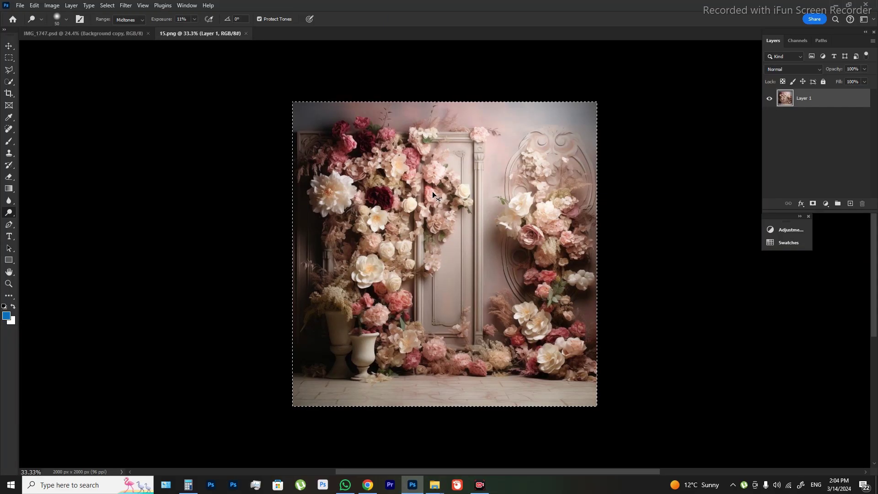
- Place the floral backdrop into IMG_1747.psd, widen it, and send it beneath the bride
drag(421, 490, 433, 191)
scroll(492, 257, down, 1)
scroll(492, 257, down, 2)
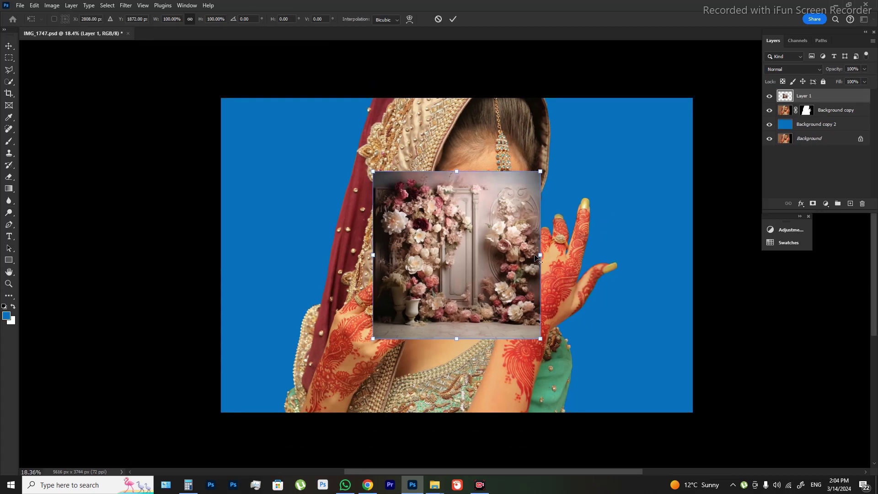
drag(541, 253, 693, 255)
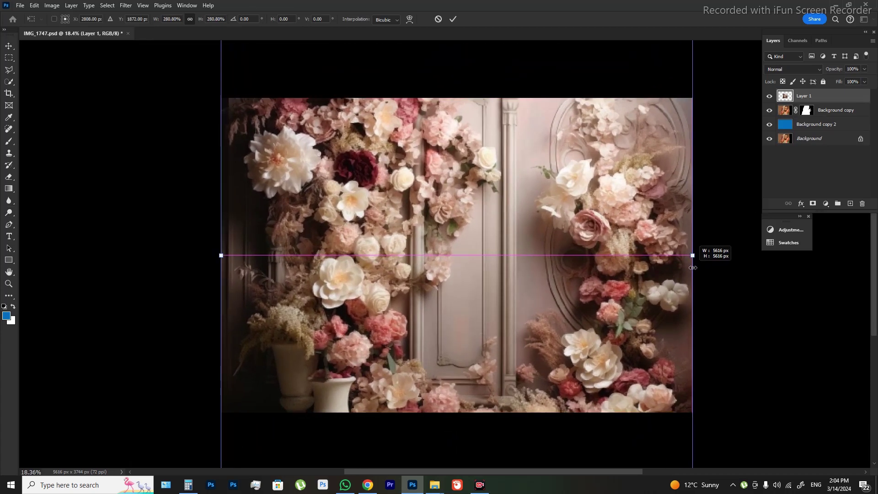
key(Return)
key(ctrl+bracketleft)
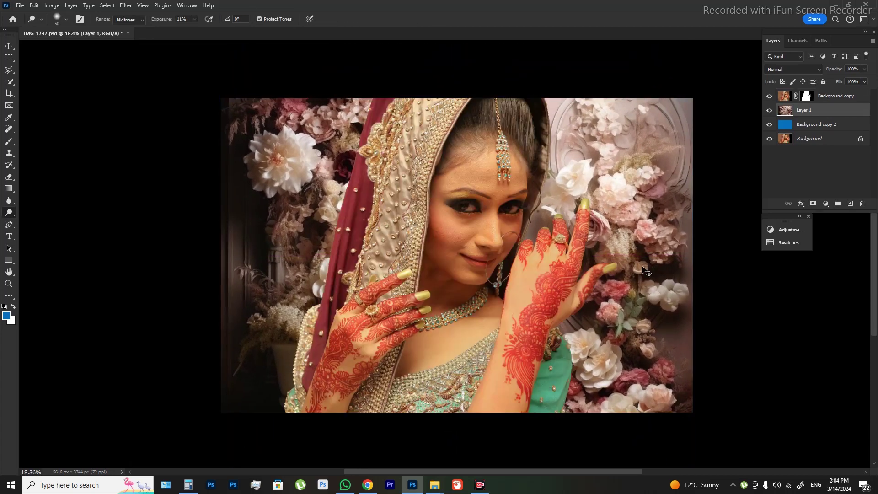
- Try scaling the floral backdrop to about 139%, then cancel and delete that layer
key(ctrl+t)
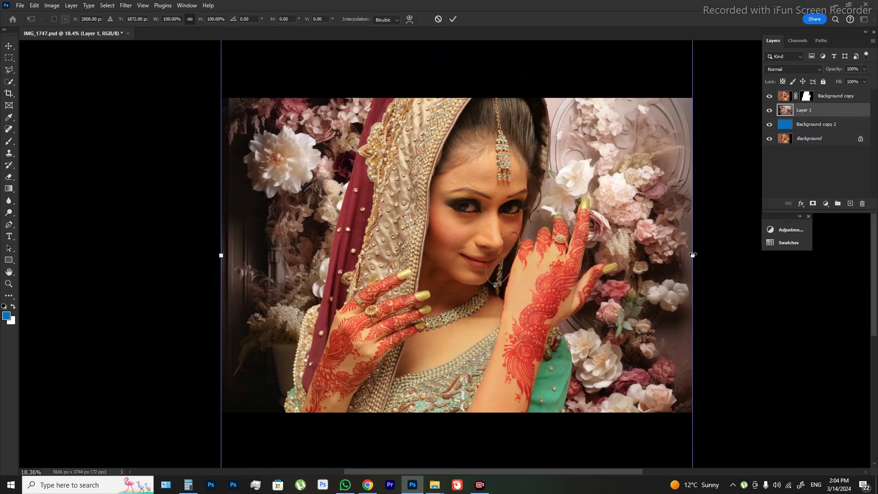
drag(692, 255, 784, 254)
drag(589, 309, 571, 277)
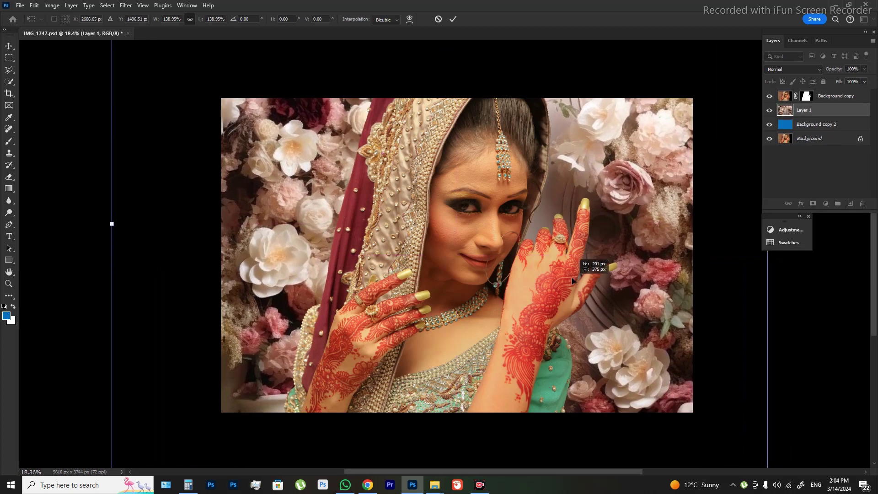
key(Escape)
key(Delete)
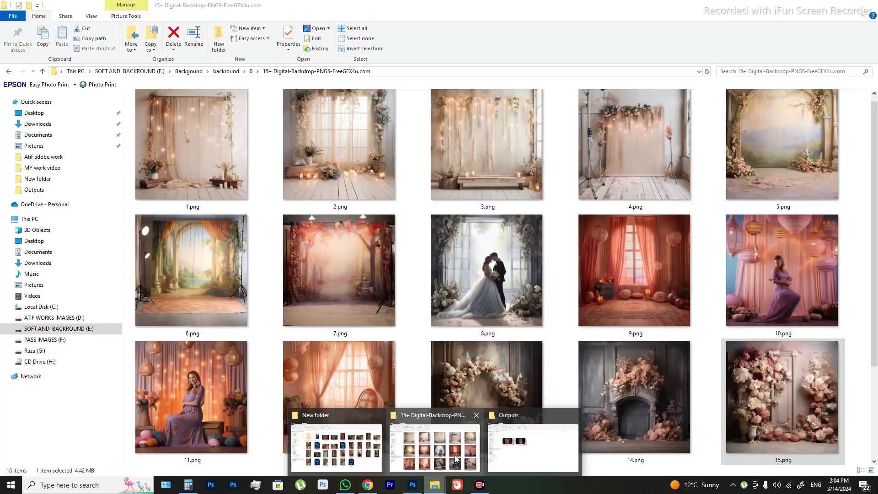
- Browse the backdrop PNGs in File Explorer and drag 3.png into IMG_1747.psd
click(471, 452)
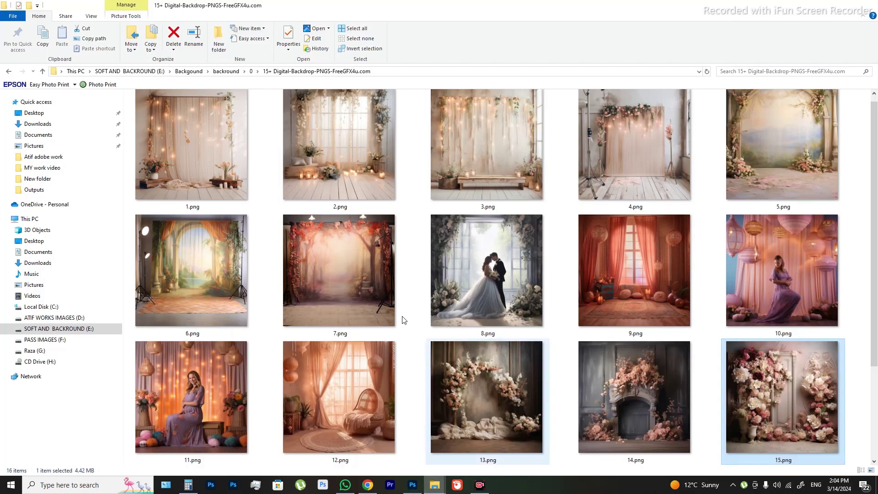
click(350, 291)
click(614, 289)
scroll(627, 299, down, 2)
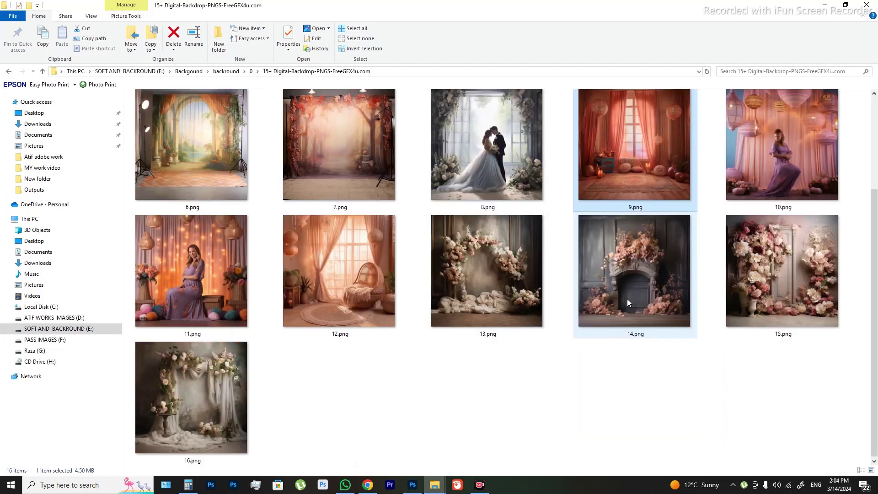
scroll(494, 287, up, 2)
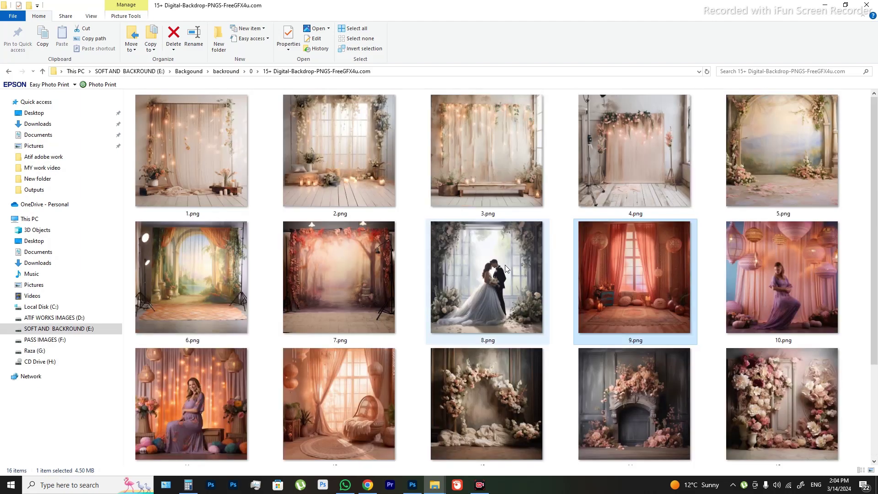
click(503, 163)
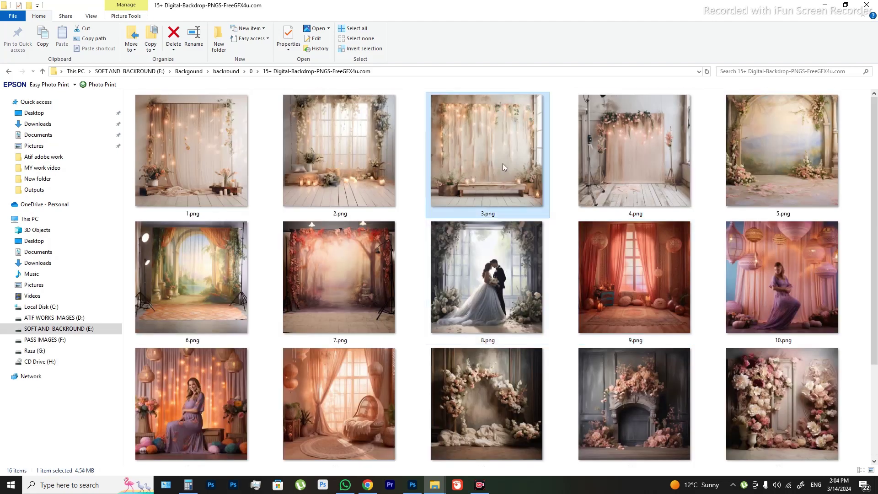
click(337, 139)
mouse_move(349, 144)
mouse_down()
mouse_move(398, 264)
mouse_move(340, 158)
mouse_move(348, 156)
mouse_up()
mouse_move(527, 143)
mouse_down()
mouse_move(521, 401)
mouse_move(441, 32)
mouse_up()
- Copy the whole 3.png image and paste it into the bridal document as Layer 1
key(ctrl+a)
key(ctrl+c)
key(ctrl+w)
key(ctrl+v)
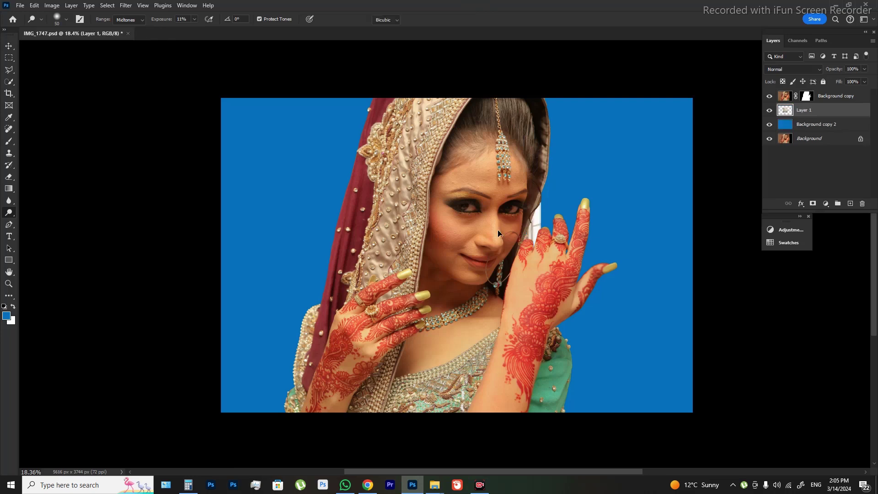
- Scale the fairy-light backdrop to about 323% and move it to cover the canvas
key(ctrl+t)
scroll(514, 227, down, 1)
drag(537, 251, 708, 253)
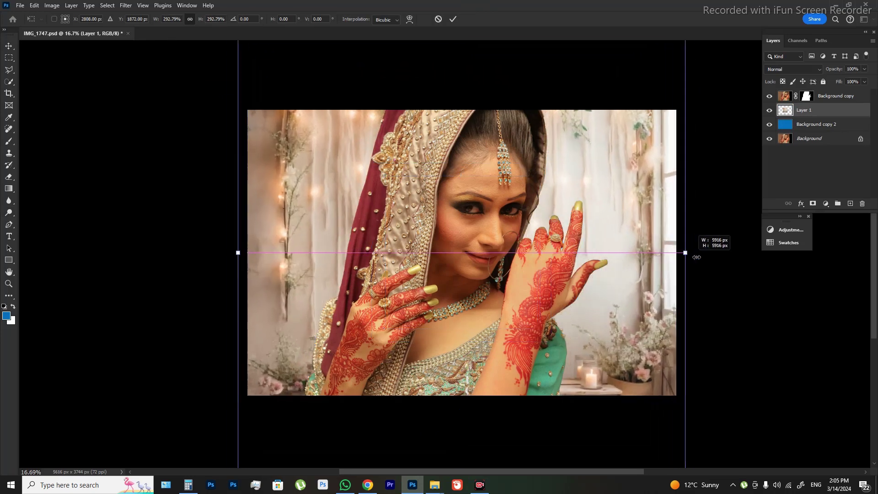
drag(523, 272, 555, 257)
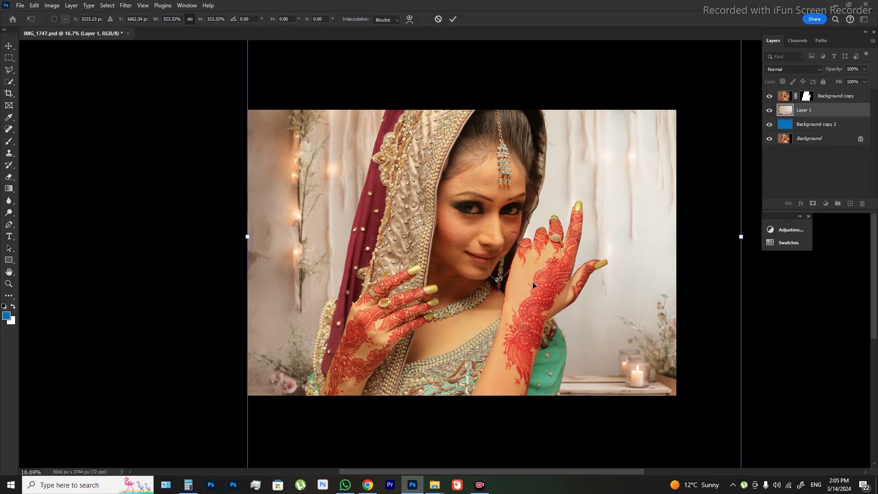
mouse_move(537, 220)
mouse_down()
mouse_move(533, 288)
mouse_move(536, 280)
mouse_up()
- Commit the backdrop transform and darken its midtones to 0.51 with Levels
key(Return)
key(o)
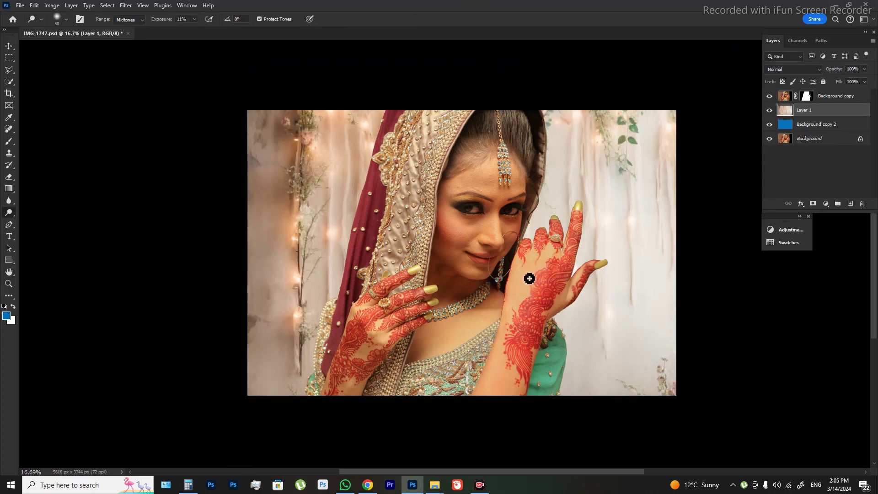
key(ctrl+l)
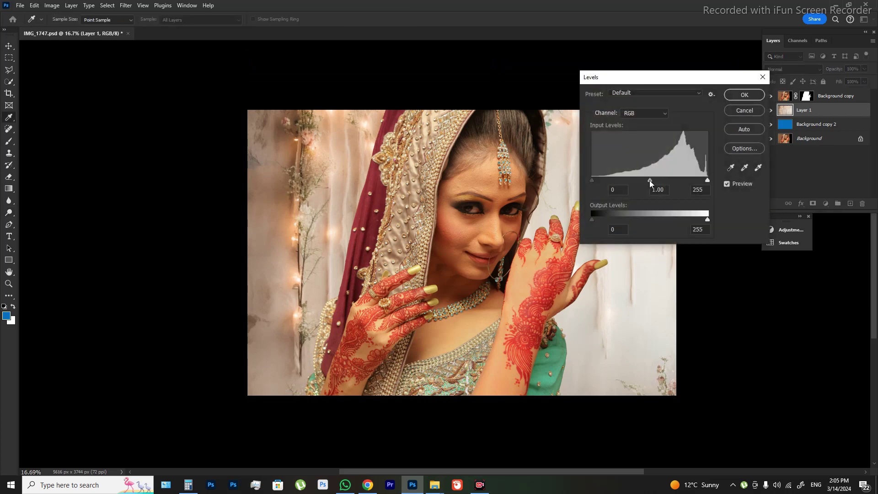
drag(650, 181, 674, 180)
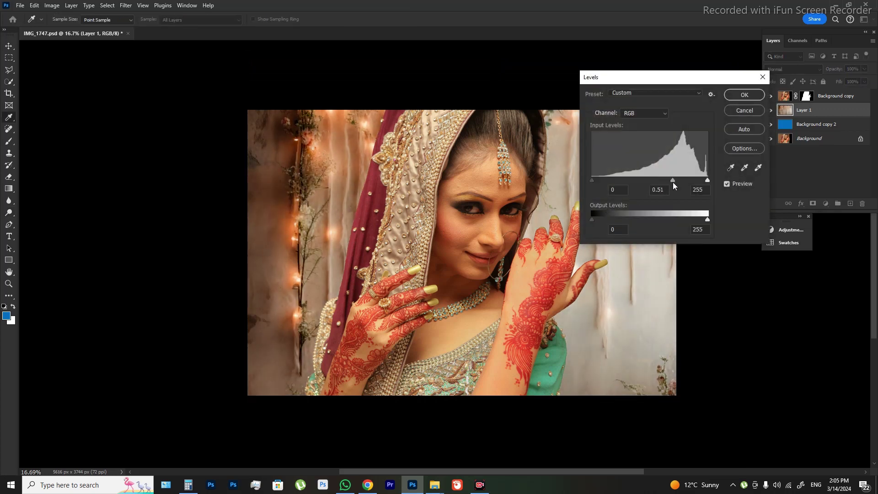
click(744, 95)
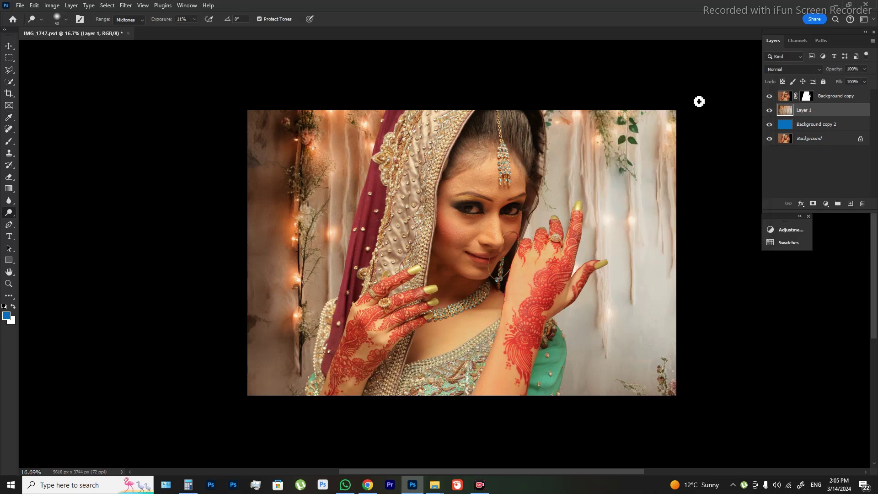
- Commit a crop, then merge the backdrop down into Background copy 2
key(c)
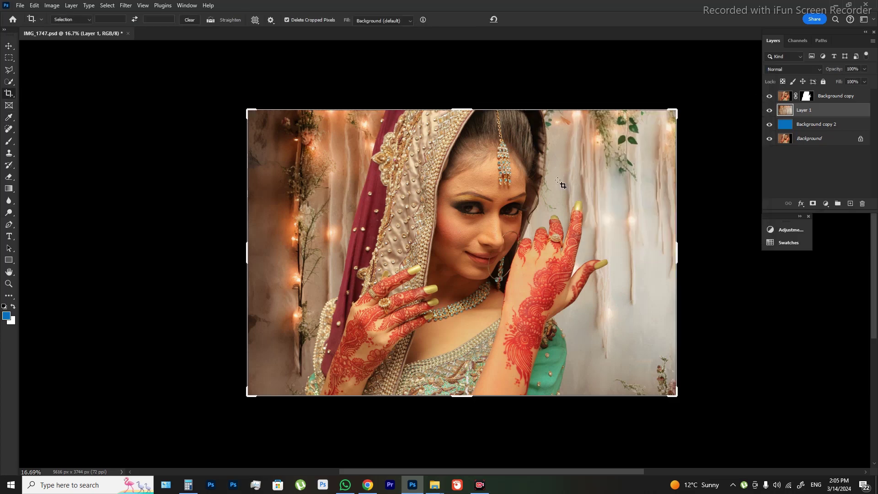
double_click(560, 181)
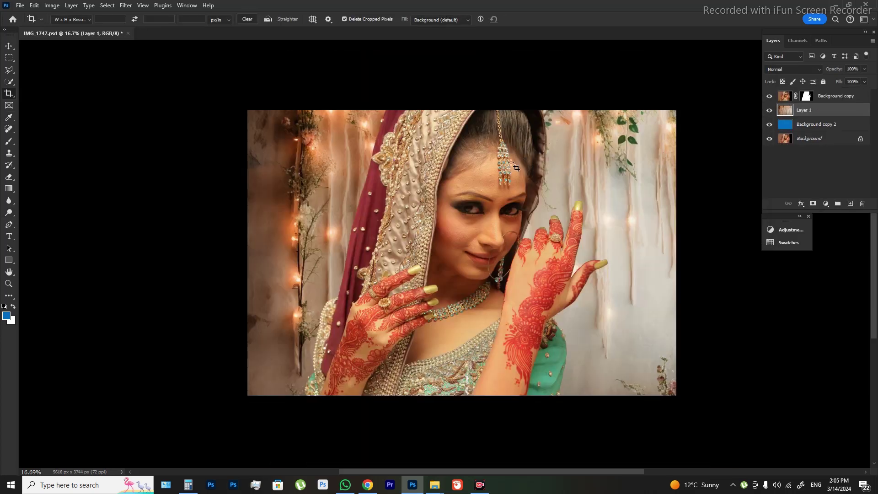
key(v)
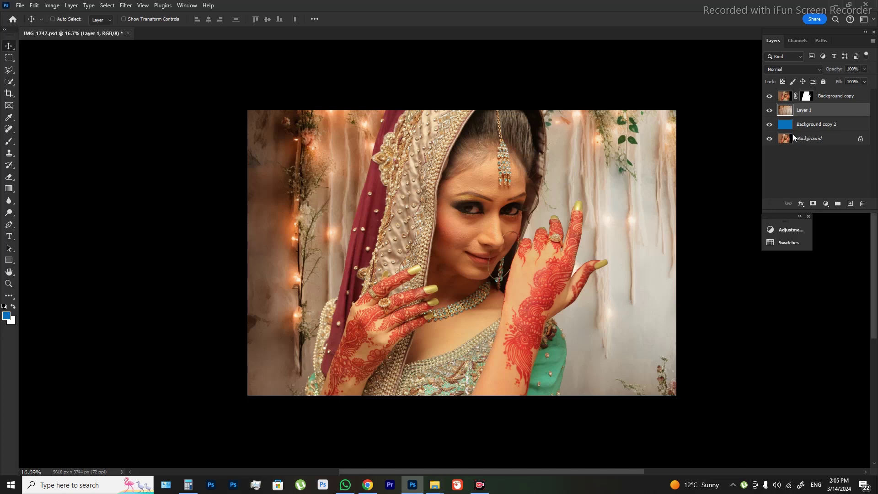
key(ctrl+e)
- Apply a 35 px Field Blur with 38% Light Bokeh to Background copy 2
click(126, 5)
mouse_move(140, 140)
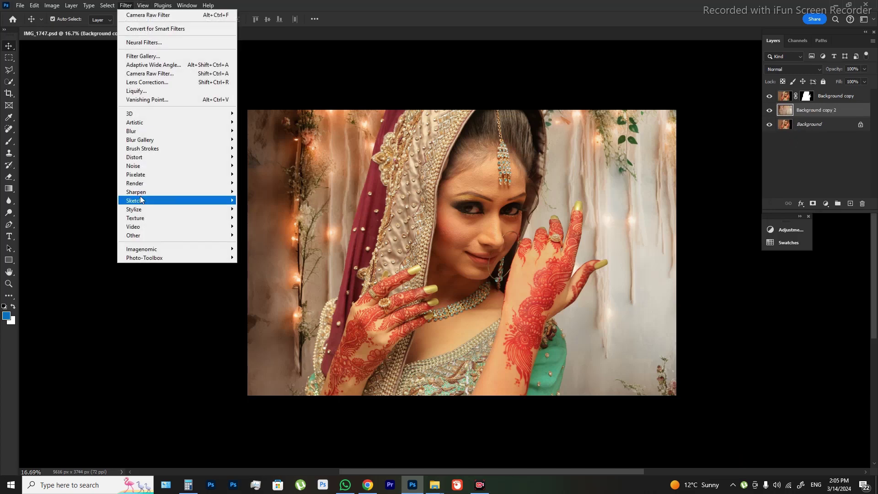
click(278, 140)
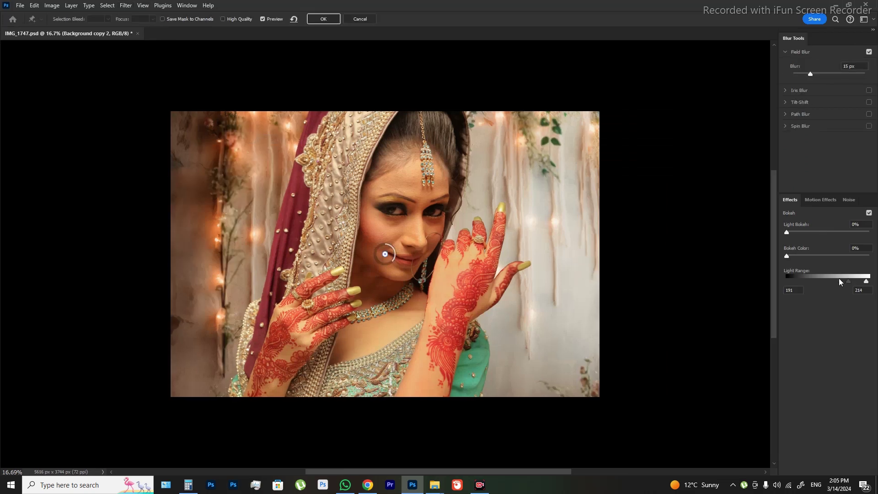
drag(391, 265, 371, 268)
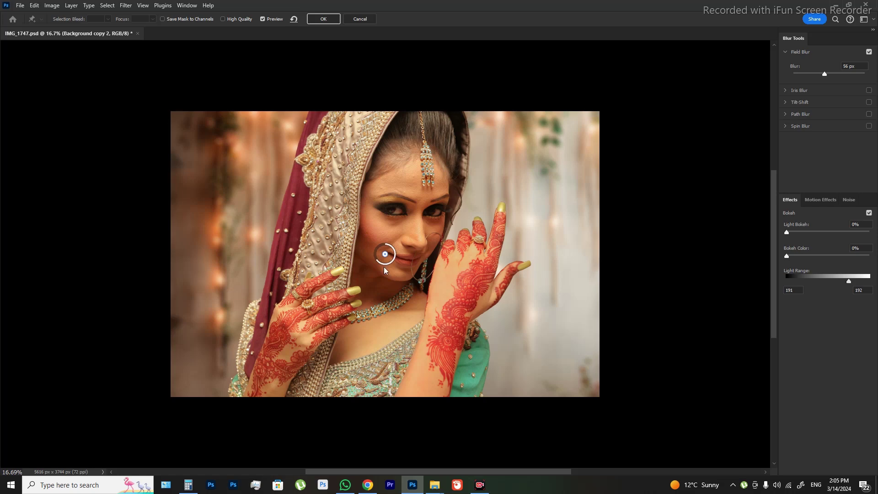
drag(379, 266, 422, 266)
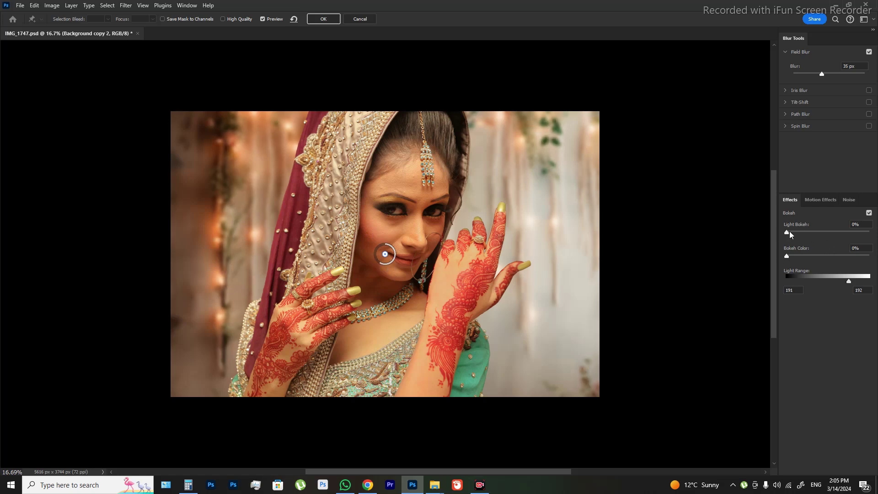
drag(809, 233, 818, 234)
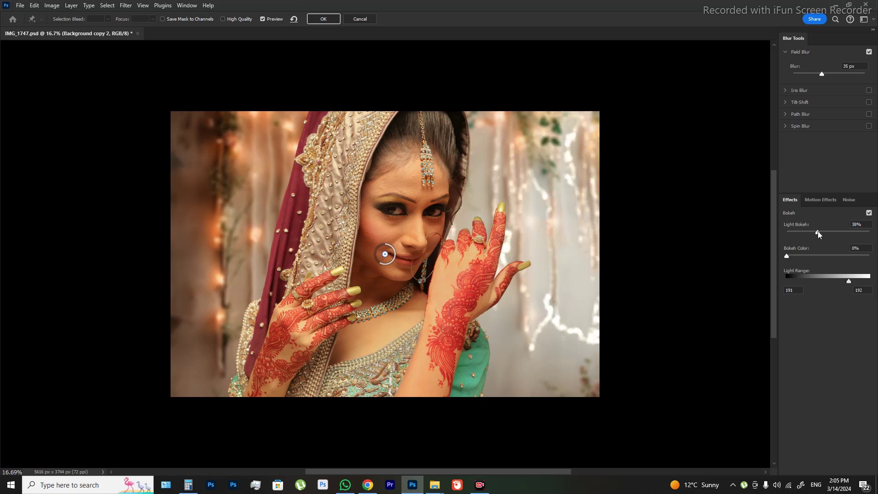
click(315, 21)
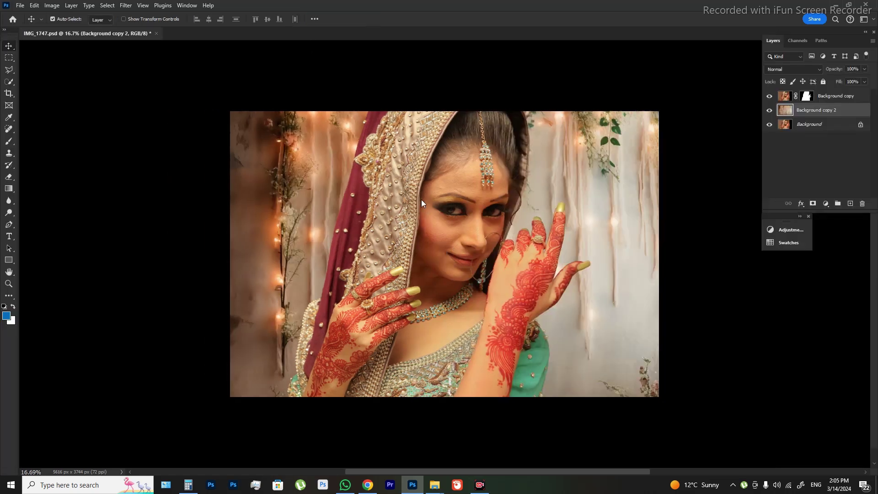
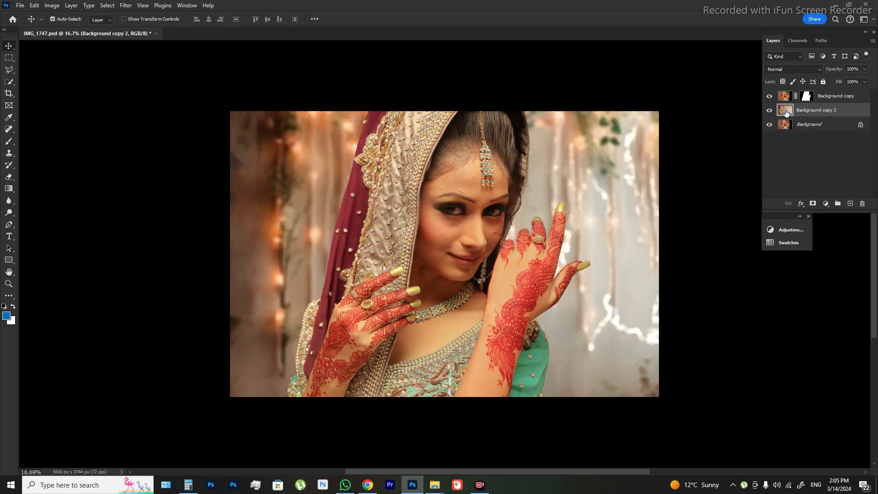
- Apply a Levels adjustment to the photo's right side through a Quick Mask selection
key(q)
key(b)
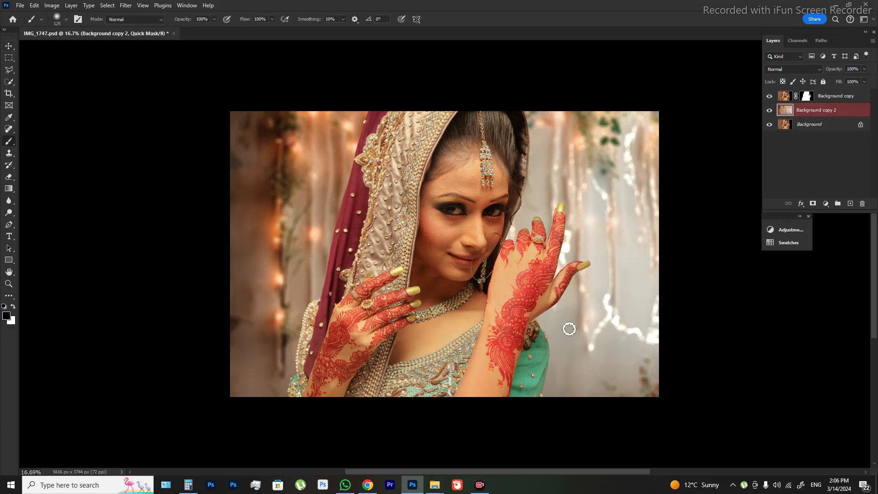
drag(567, 329, 713, 324)
drag(595, 357, 647, 157)
key(q)
key(ctrl+shift+i)
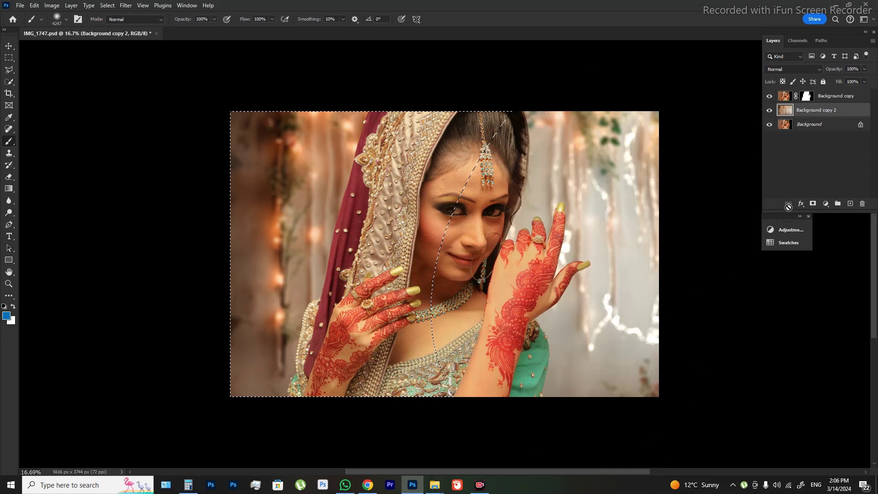
key(ctrl+l)
key(Return)
key(ctrl+z)
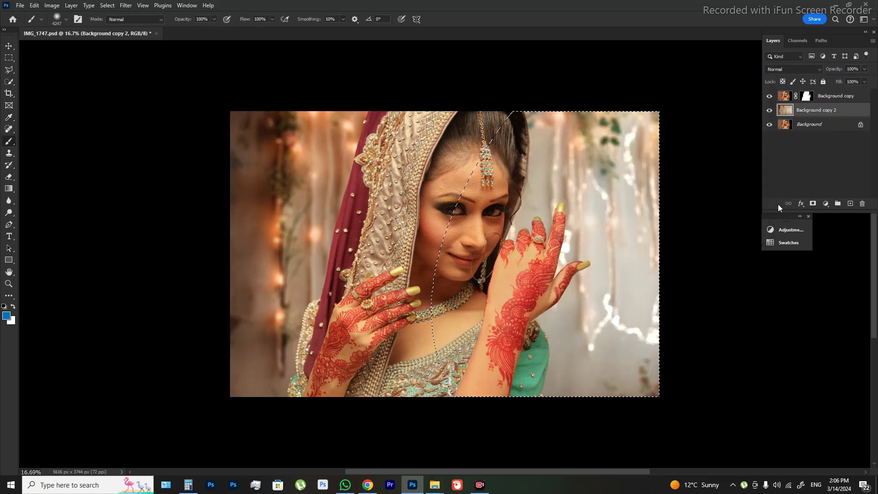
key(ctrl+shift+z)
key(ctrl+d)
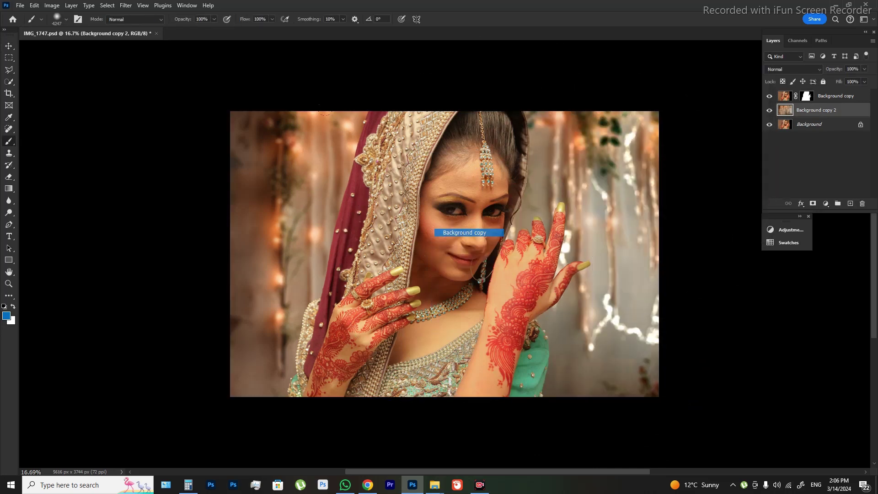
- Select the bride's face with Quick Mask and lower its saturation by 1
key(alt+bracketright)
key(q)
click(466, 219)
key(ctrl+z)
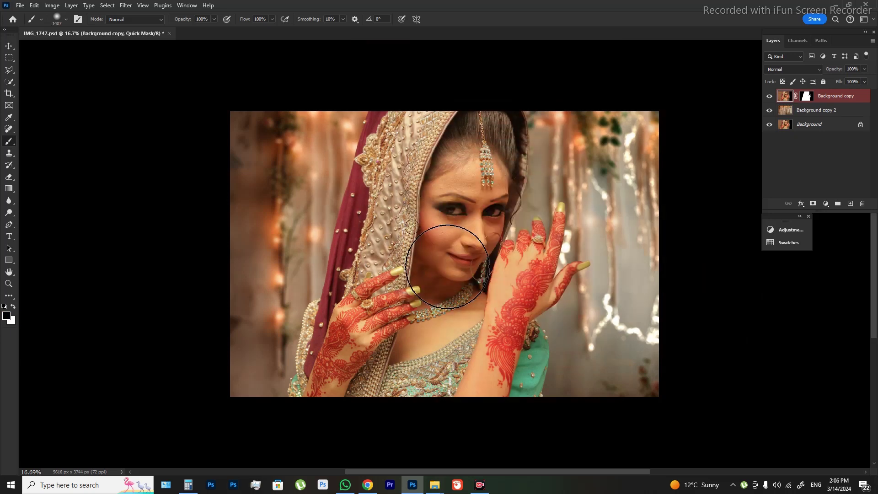
drag(453, 238, 471, 167)
key(q)
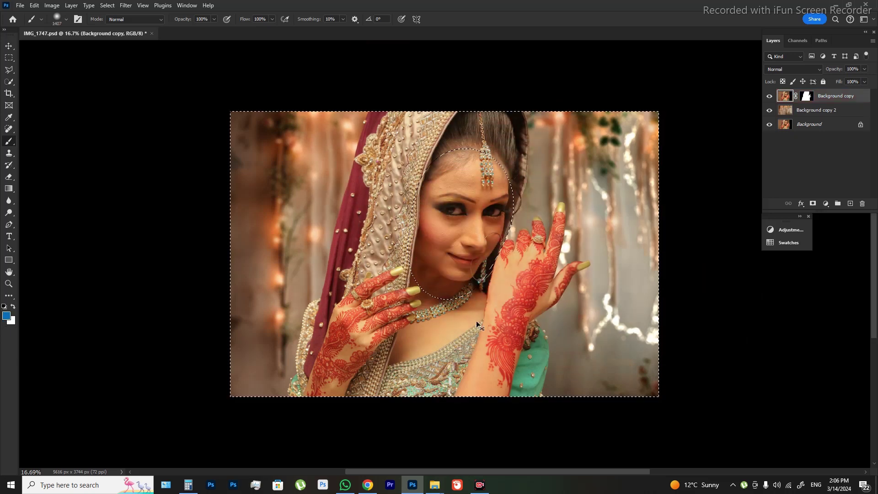
key(ctrl+u)
key(Tab)
text(-1)
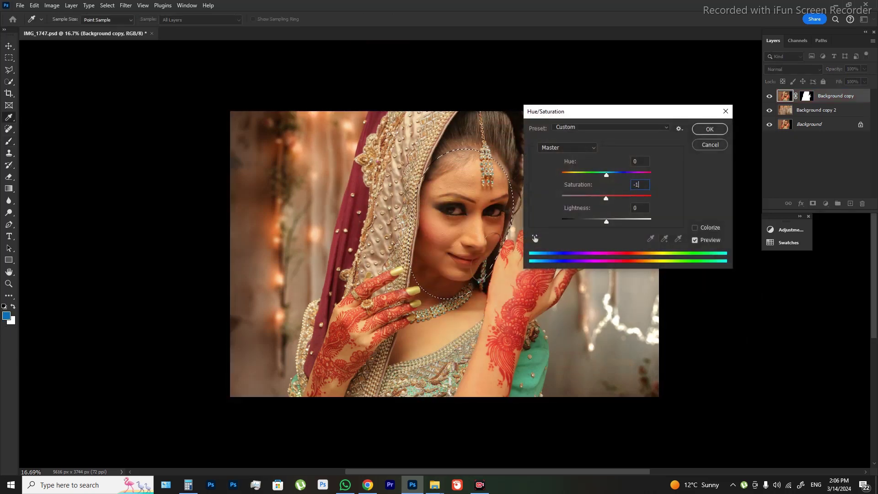
key(Return)
- Apply a Curves adjustment to the face, faded to 33%
key(ctrl+m)
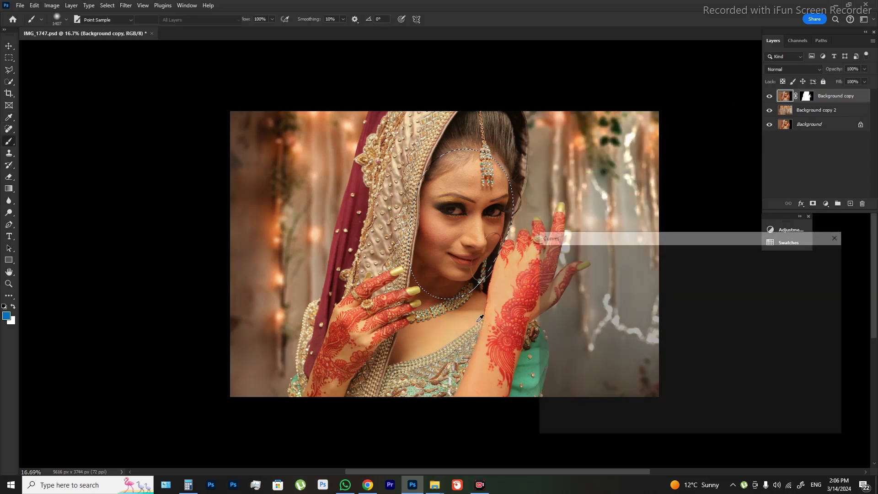
key(Return)
key(ctrl+shift+f)
text(33)
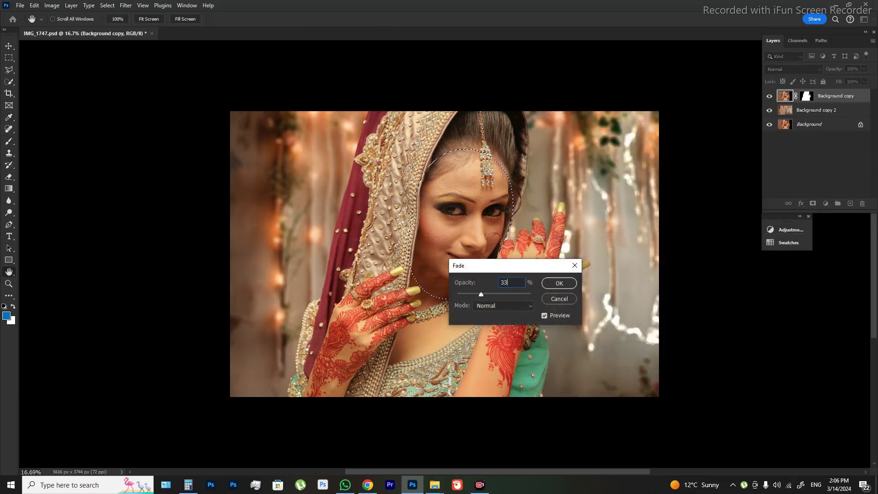
key(Return)
key(ctrl+d)
key(b)
- Stamp all visible layers into Layer 1 and duplicate it
key(ctrl+plus)
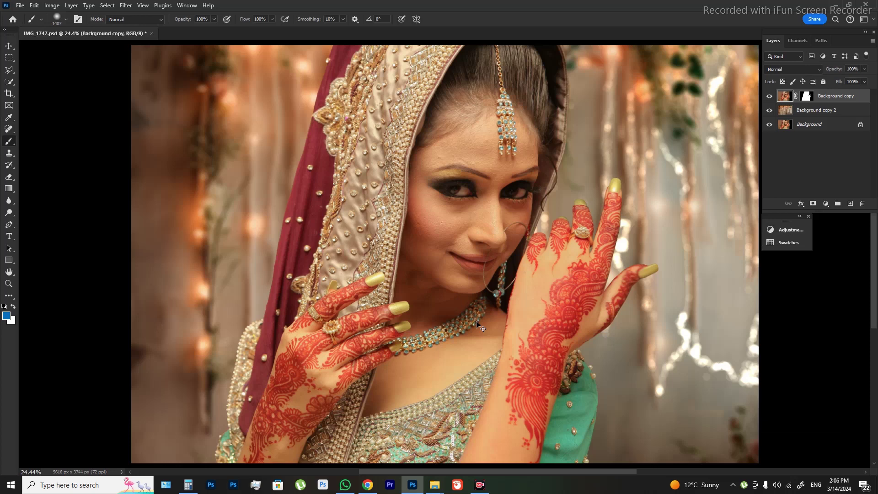
key(ctrl+minus)
key(ctrl+minus)
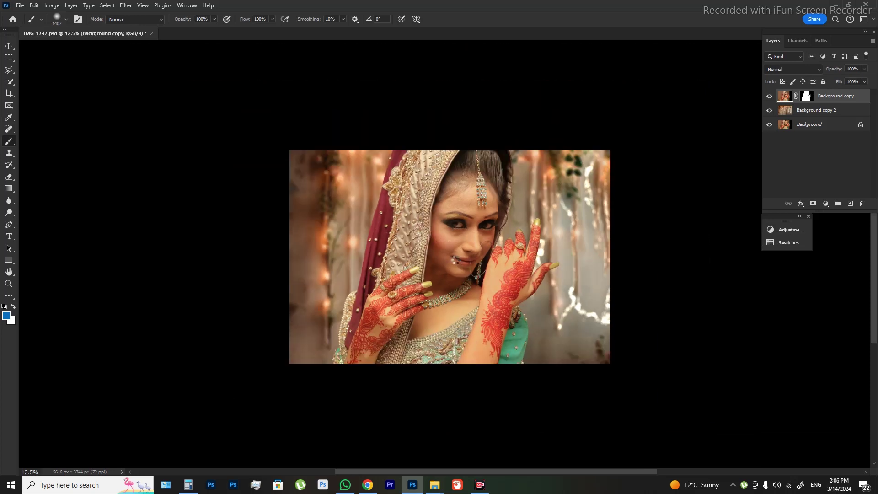
key(ctrl+shift+alt+e)
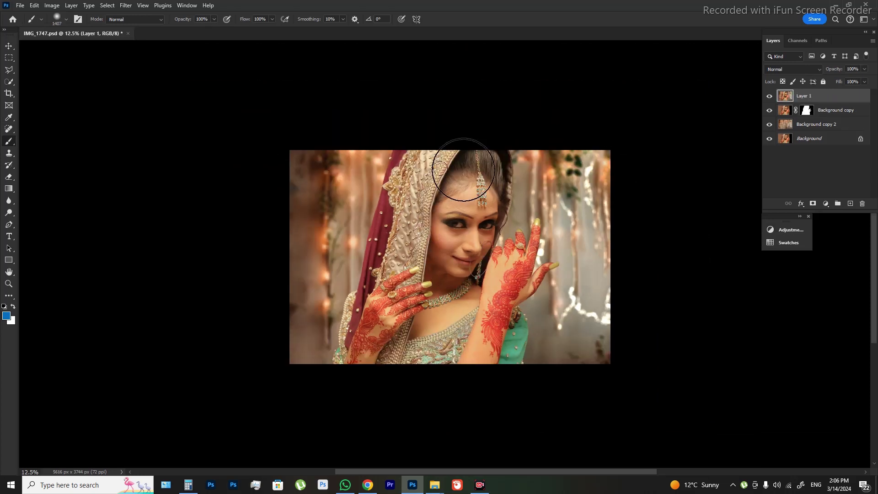
key(ctrl+j)
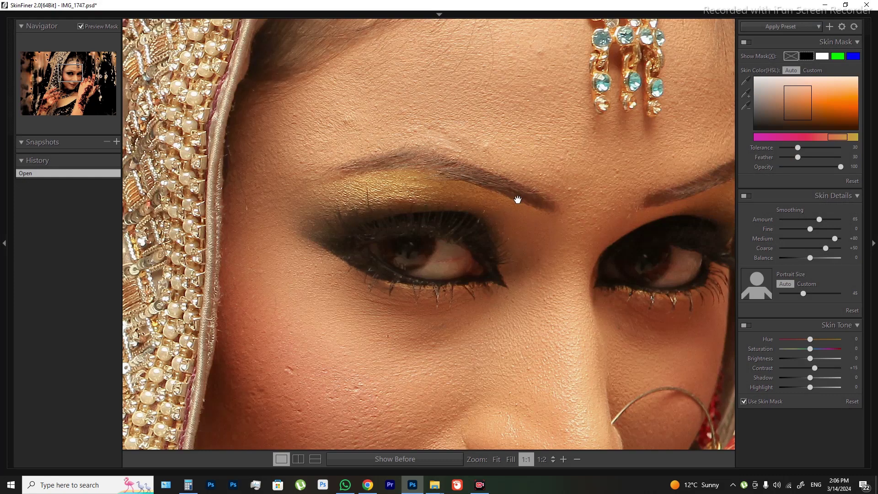
- Pan the SkinFiner 2.0 preview to check the smoothed nose and lips
drag(518, 344, 537, 198)
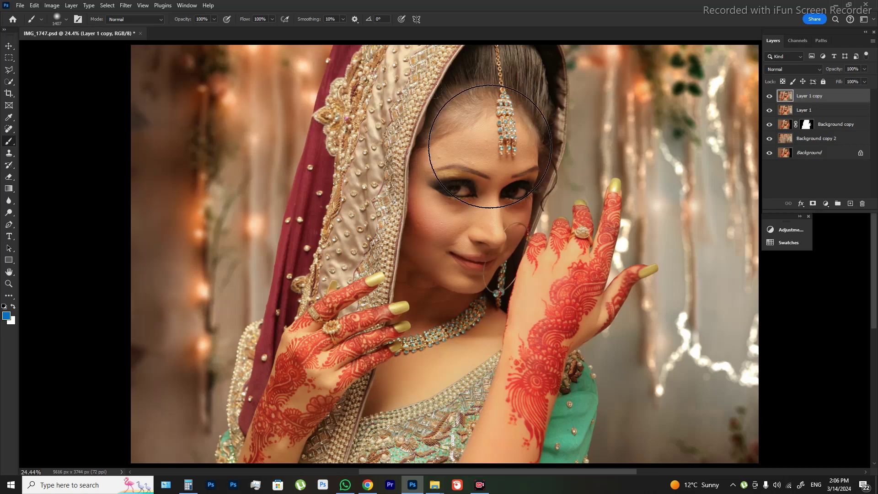
- Spot-heal the blemishes on the bride's cheeks and beside the nose
key(ctrl+plus)
key(ctrl+plus)
key(ctrl+plus)
key(ctrl+plus)
key(h)
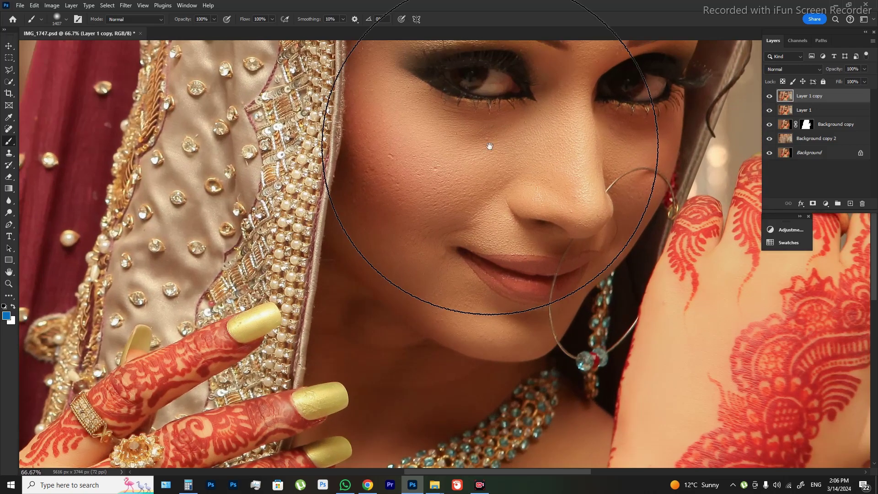
key(j)
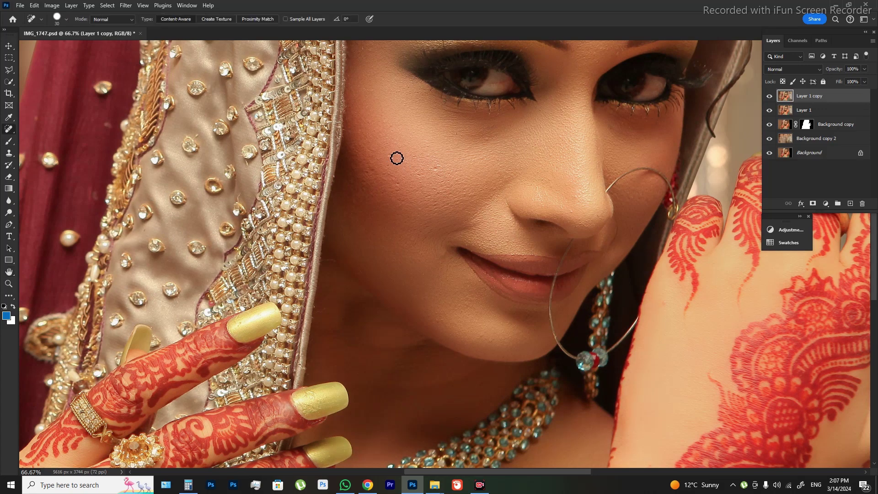
click(390, 156)
click(438, 167)
click(401, 183)
click(418, 175)
click(488, 139)
- Spot-heal the small blemishes across the forehead
drag(591, 88, 587, 335)
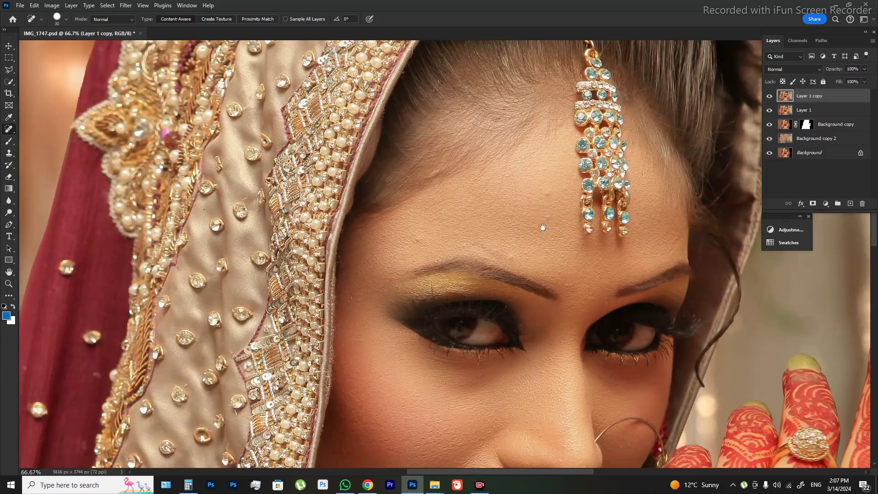
click(545, 194)
click(549, 254)
click(418, 238)
click(568, 288)
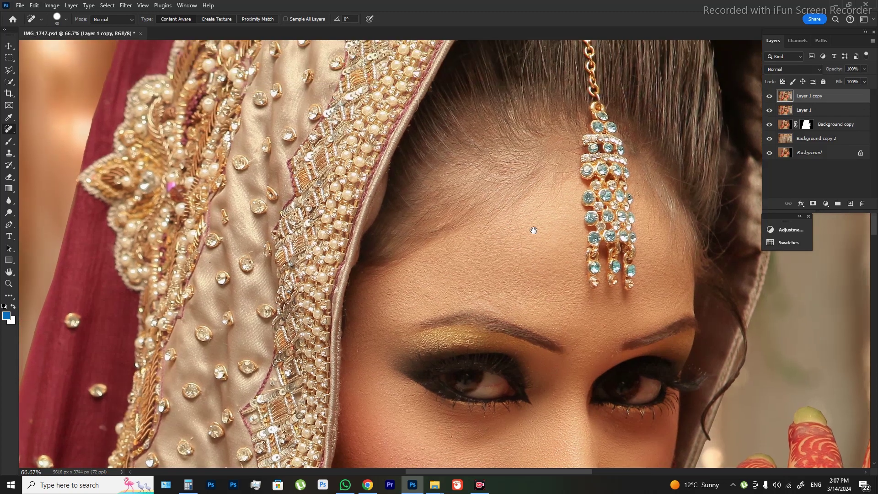
mouse_move(533, 229)
mouse_down()
mouse_move(611, 260)
mouse_move(615, 231)
mouse_up()
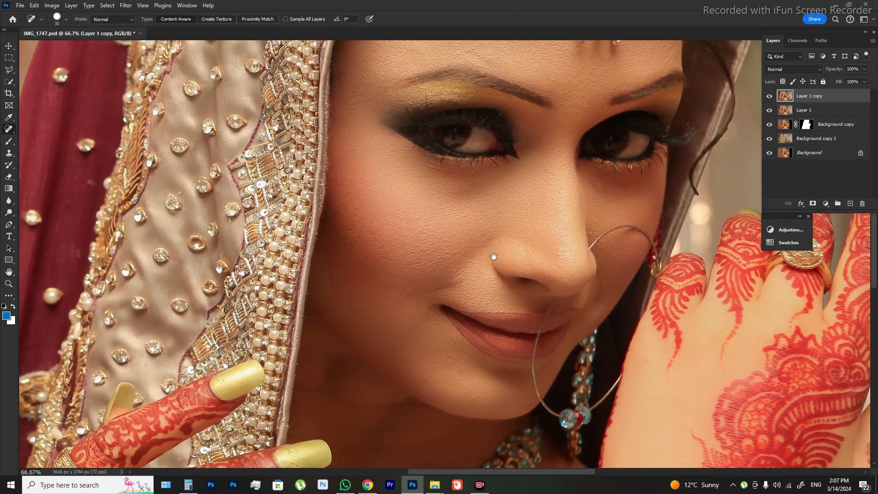
- Toggle Layer 1 copy to compare against unretouched skin, then view full screen
click(768, 96)
click(768, 98)
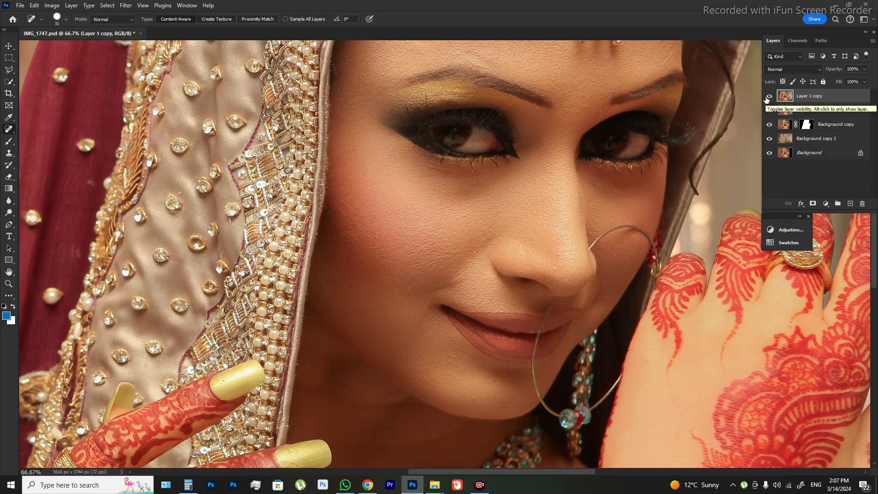
key(f)
key(f)
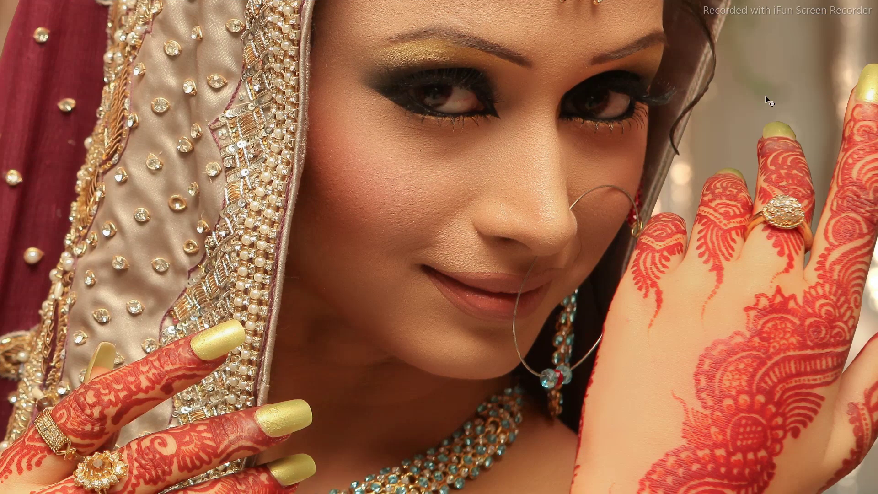
scroll(735, 169, down, 1)
scroll(714, 178, down, 2)
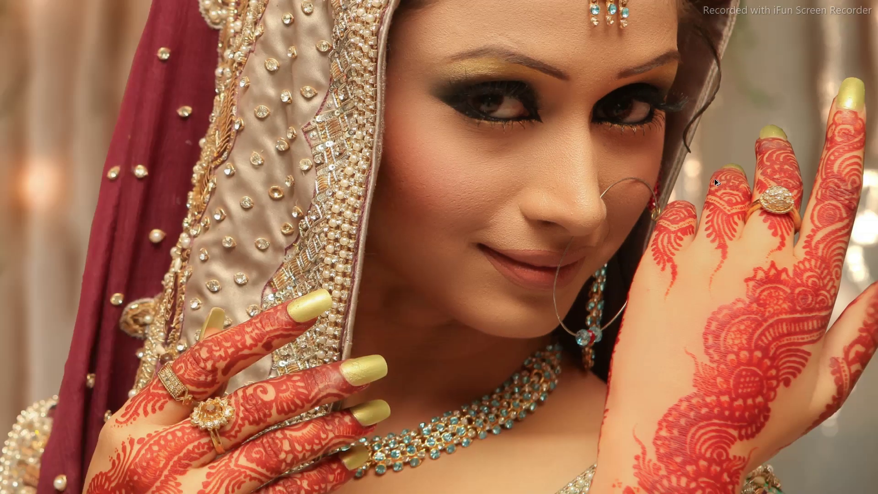
scroll(714, 178, down, 1)
drag(745, 170, 690, 180)
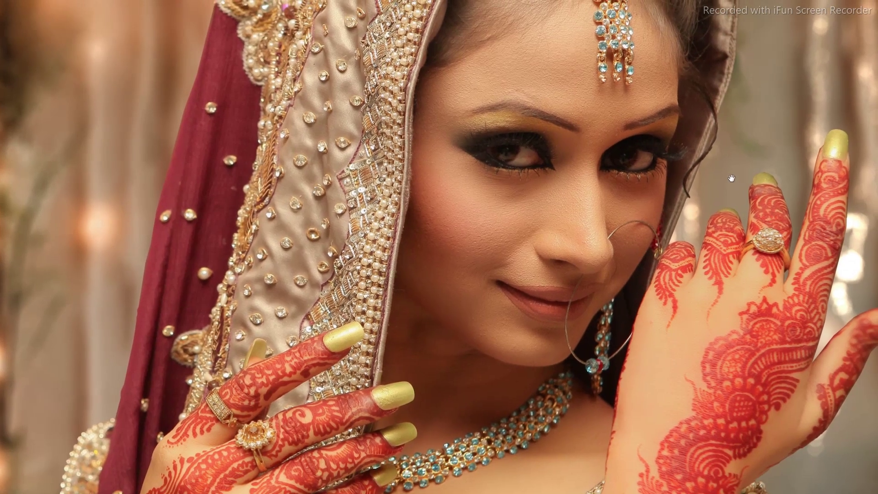
scroll(689, 180, down, 1)
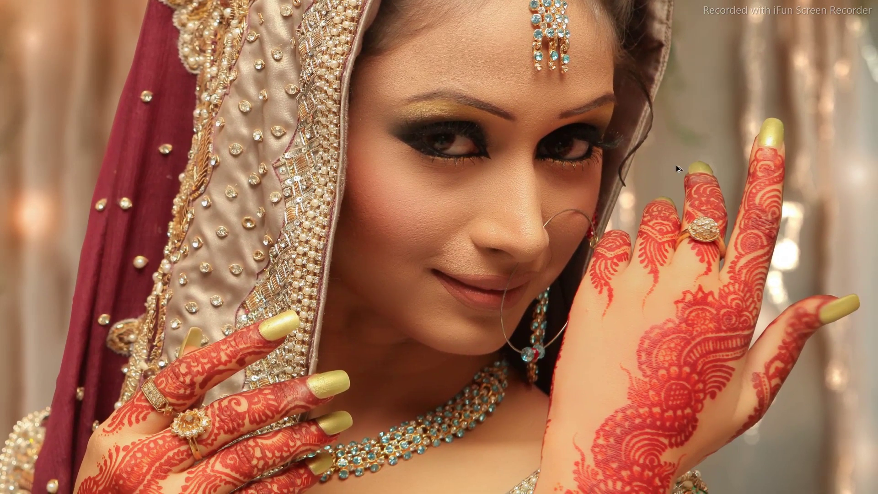
scroll(679, 165, down, 1)
scroll(720, 209, down, 1)
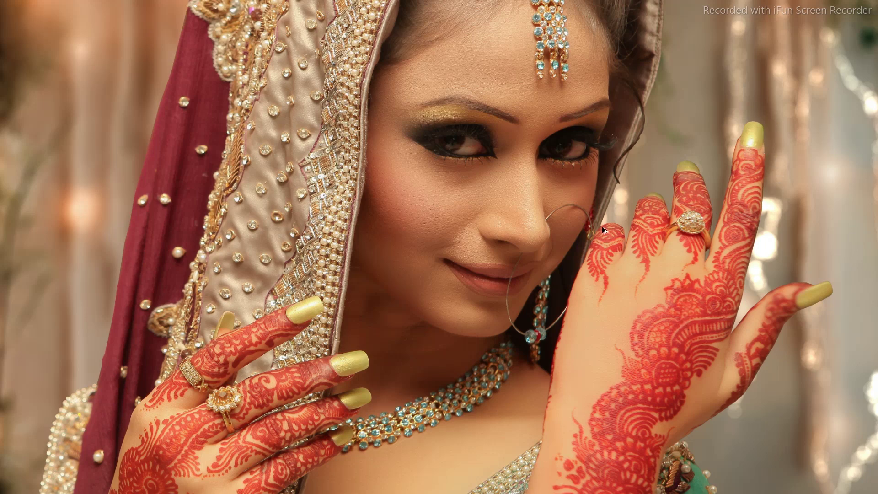
scroll(601, 226, down, 1)
scroll(601, 226, down, 1)
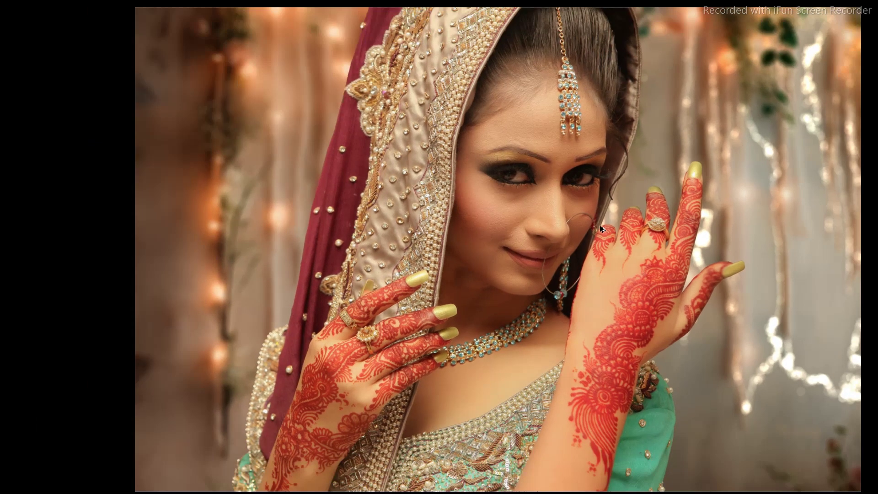
scroll(600, 225, down, 1)
scroll(668, 239, down, 1)
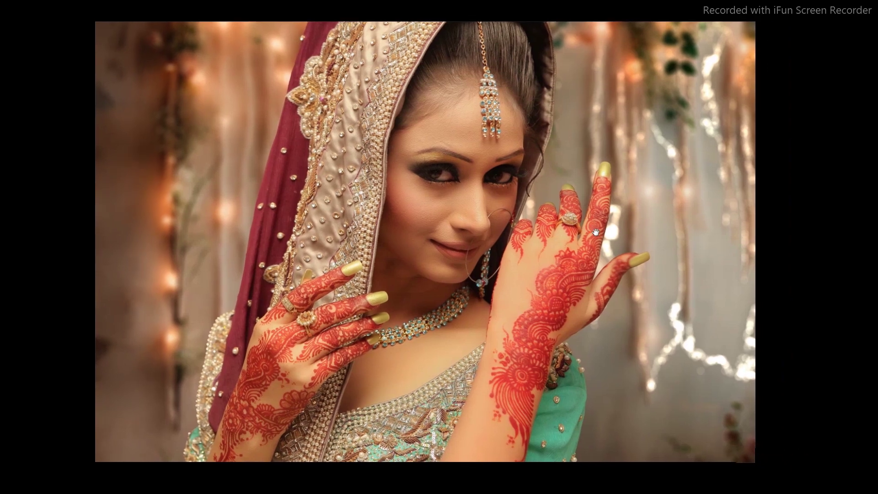
- Exit full screen and create a new empty Layer 2
key(f)
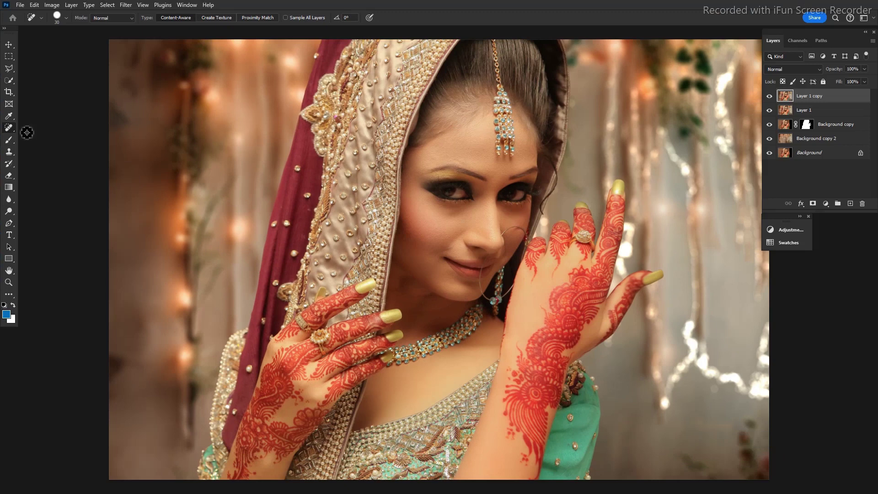
key(ctrl+shift+n)
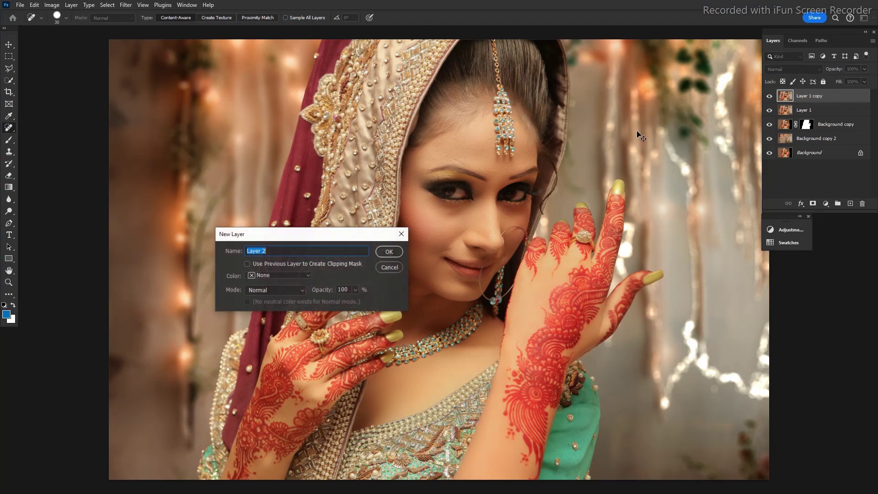
key(Return)
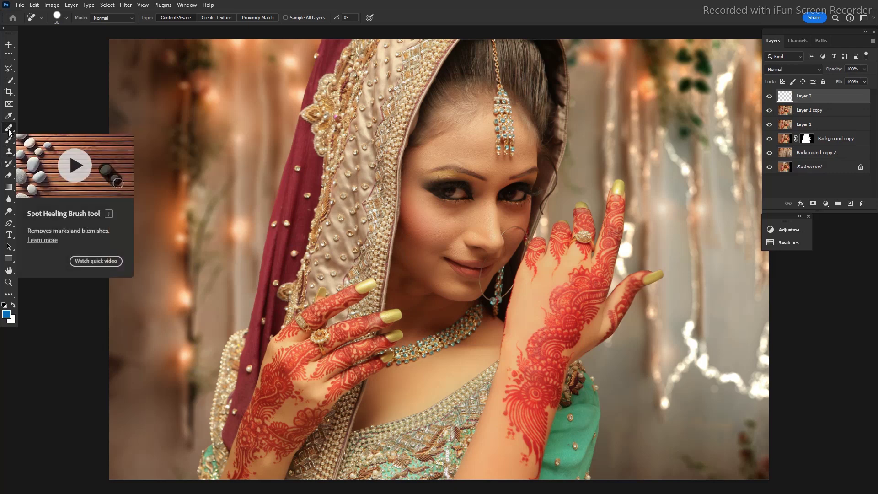
- Darken the bottom with a linear gradient up to the face at 50% opacity
key(g)
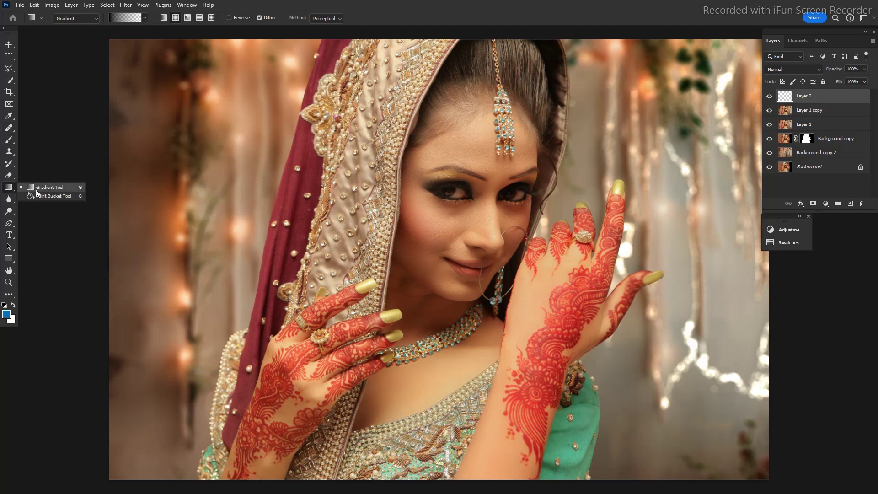
click(164, 19)
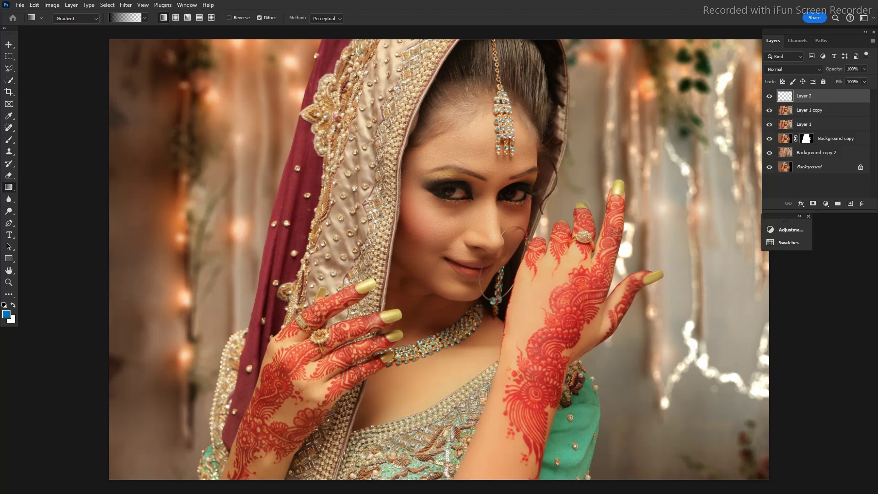
drag(461, 489, 460, 223)
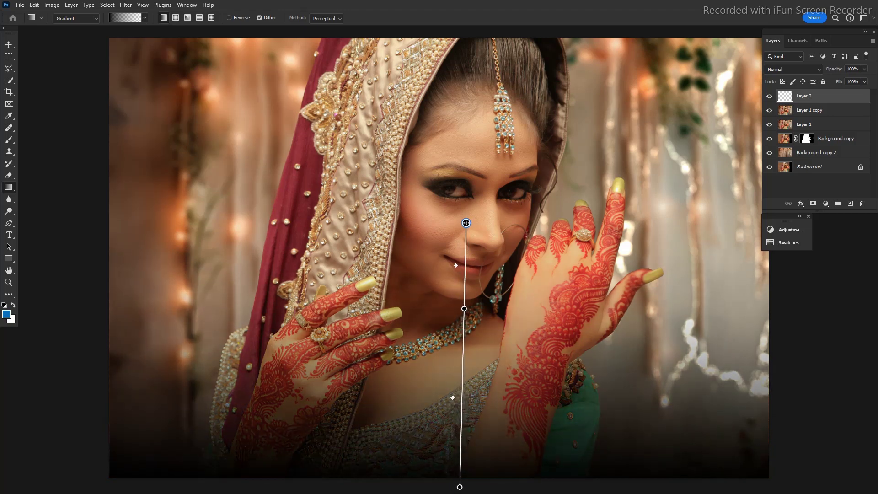
click(864, 69)
mouse_move(866, 80)
mouse_down()
mouse_move(826, 81)
mouse_move(844, 80)
mouse_up()
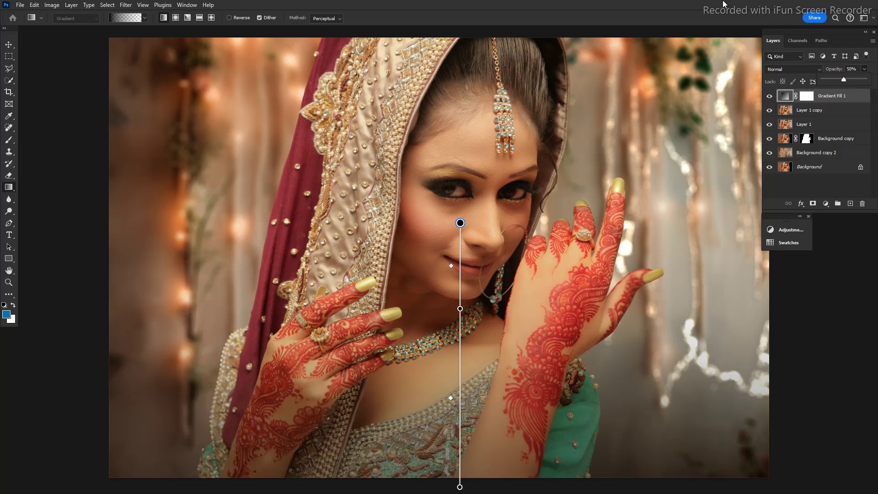
- Run the Camera Raw filter on Layer 1 copy
scroll(577, 252, down, 1)
scroll(577, 253, down, 1)
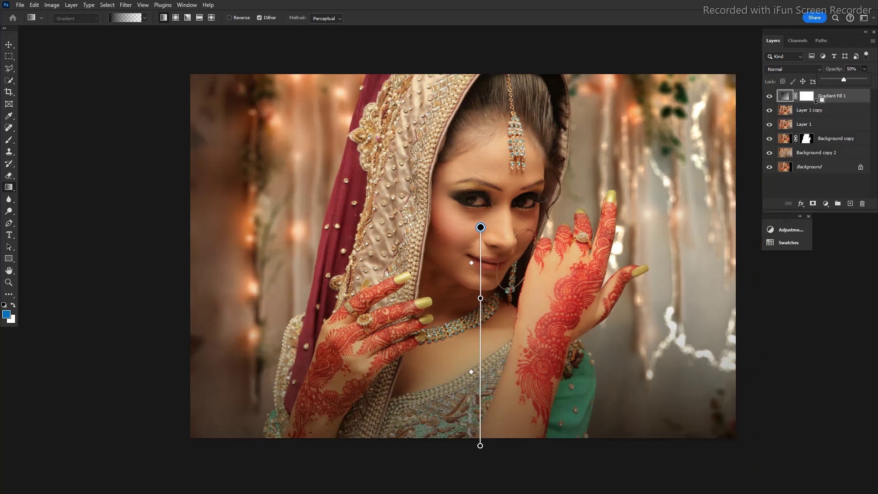
click(799, 113)
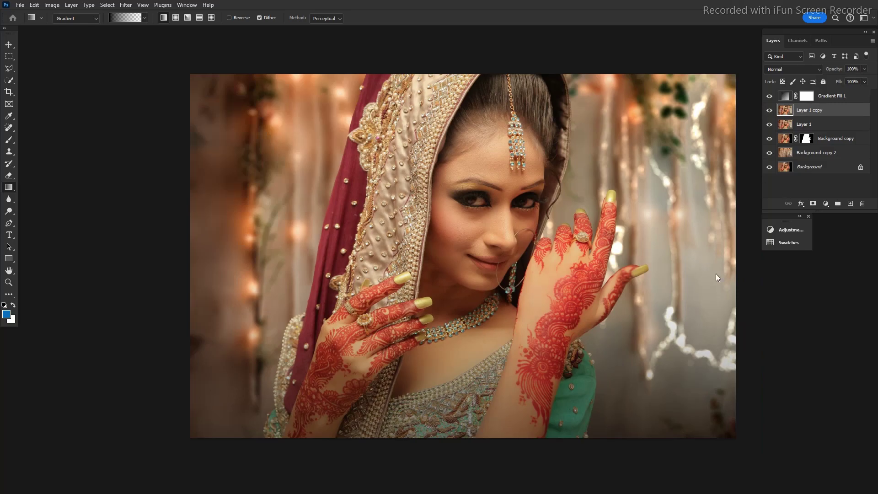
key(ctrl+shift+a)
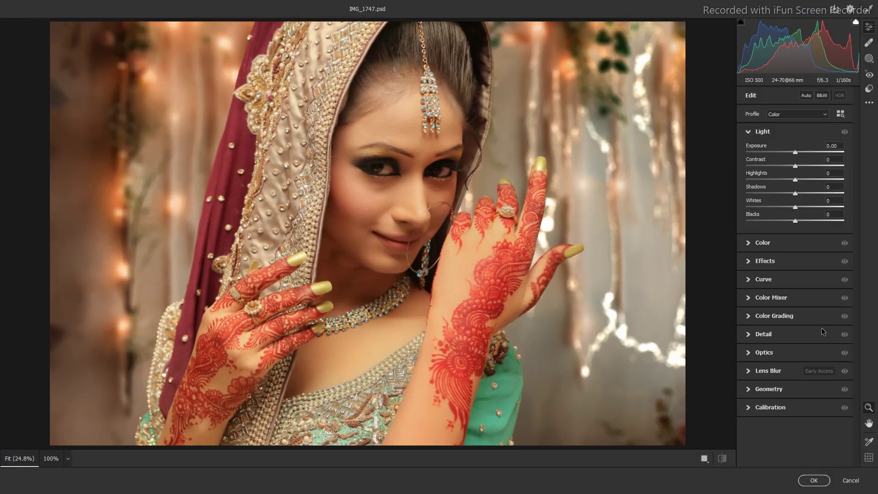
- Set the Camera Raw Optics vignette to -100 and apply it
click(776, 339)
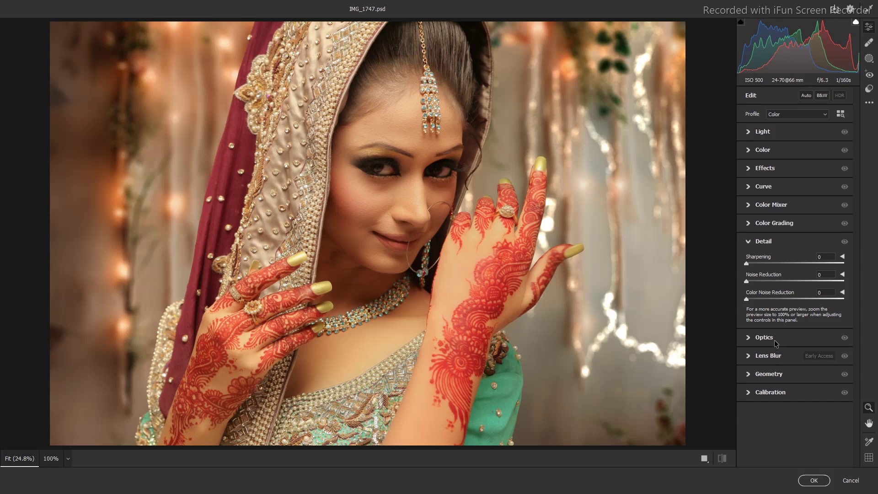
click(776, 340)
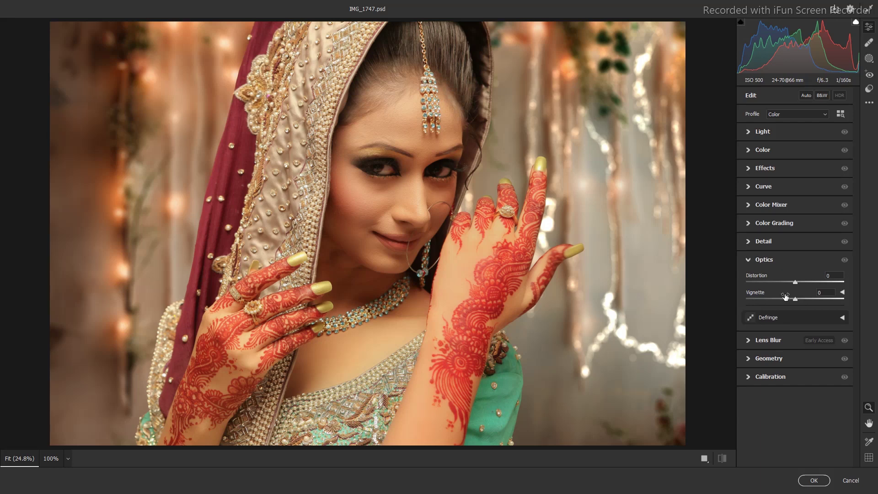
drag(795, 299, 732, 301)
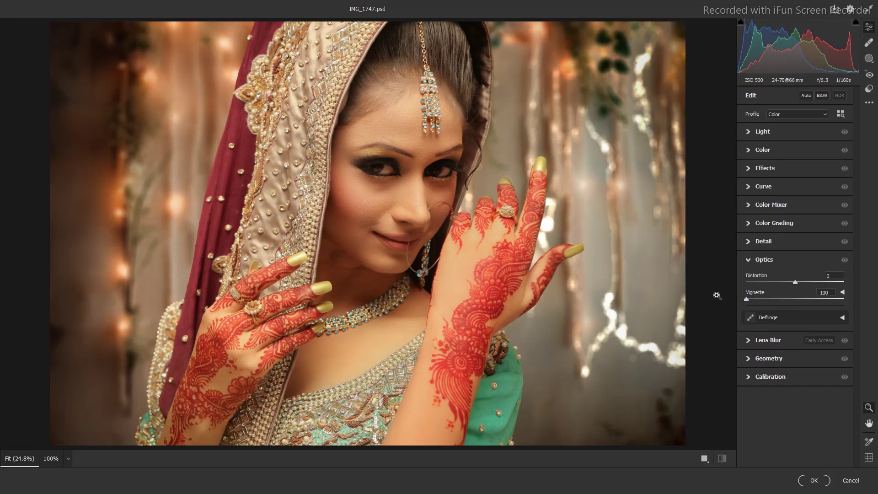
click(813, 480)
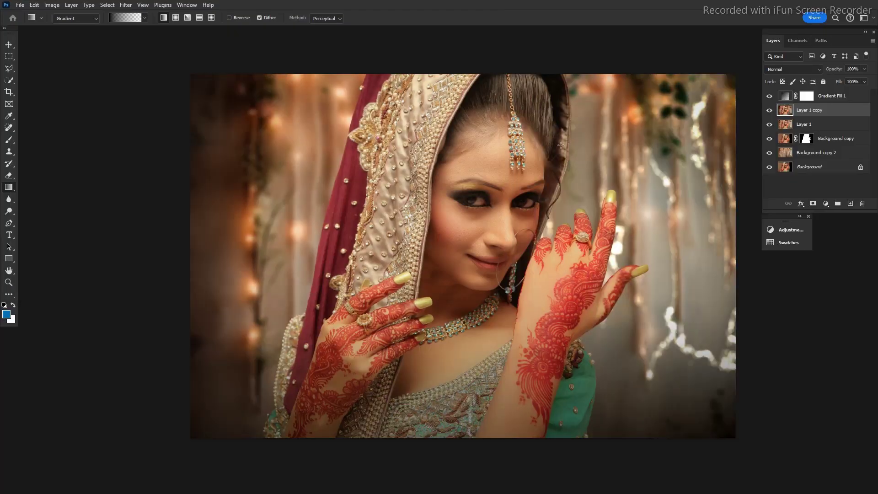
- Dock the Adjustments panel below the Layers panel
scroll(571, 211, up, 1)
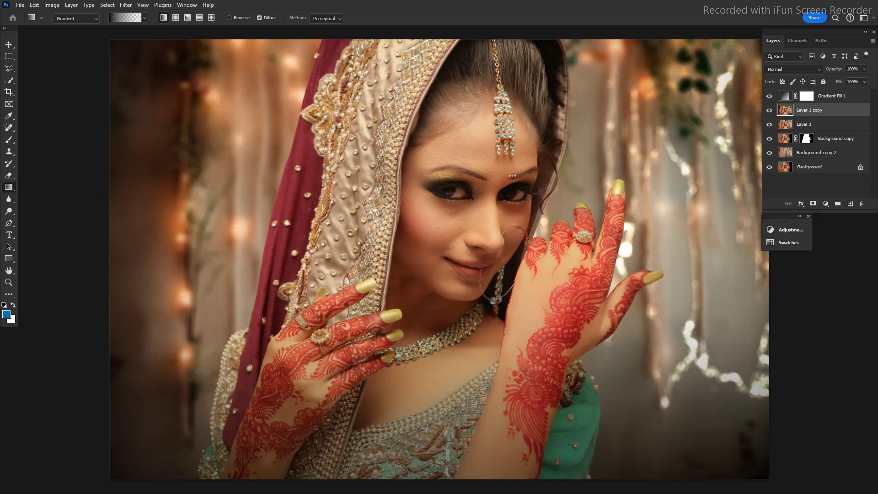
click(791, 230)
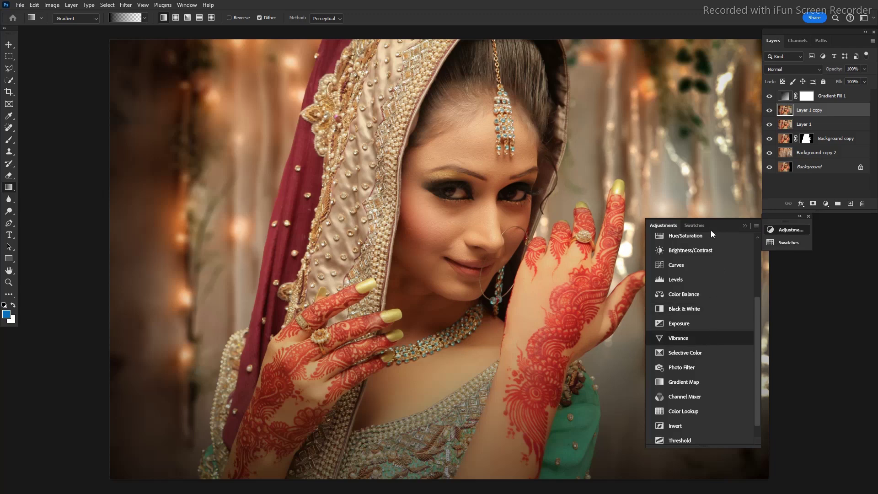
drag(714, 225, 831, 221)
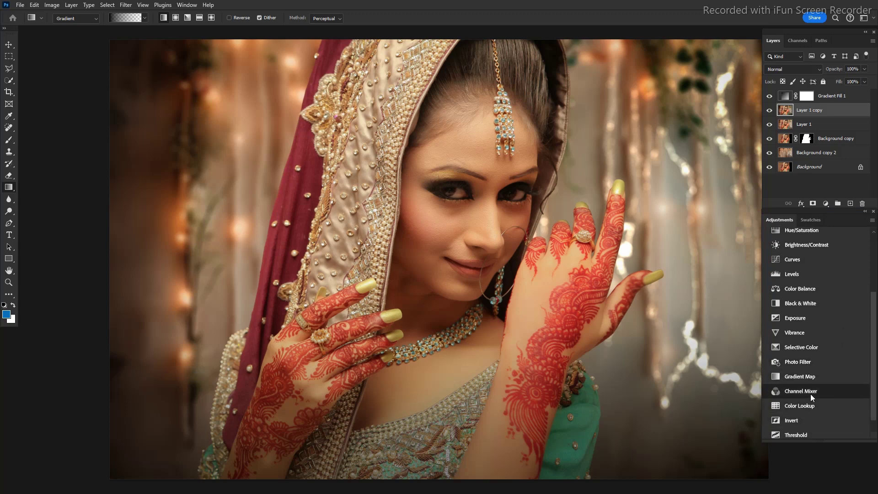
- Add a Color Lookup layer using Crisp_Winter.look at 14% opacity
click(797, 406)
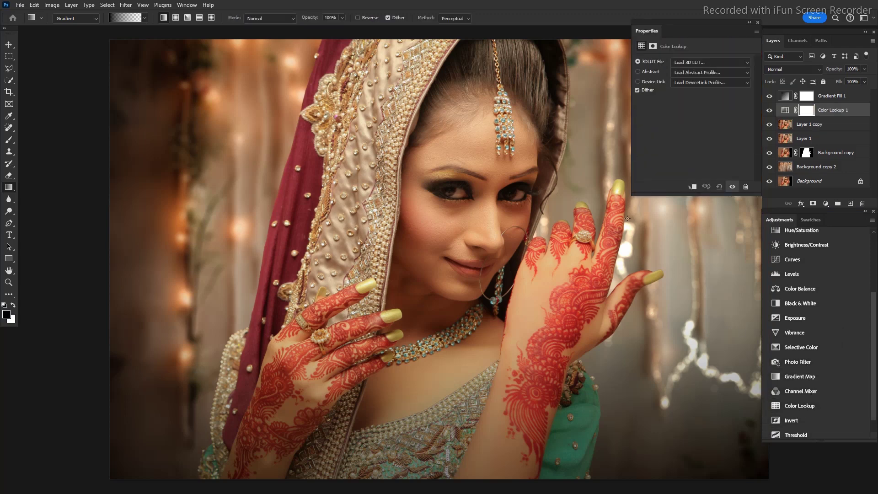
click(691, 63)
click(701, 99)
key(Down)
key(Down)
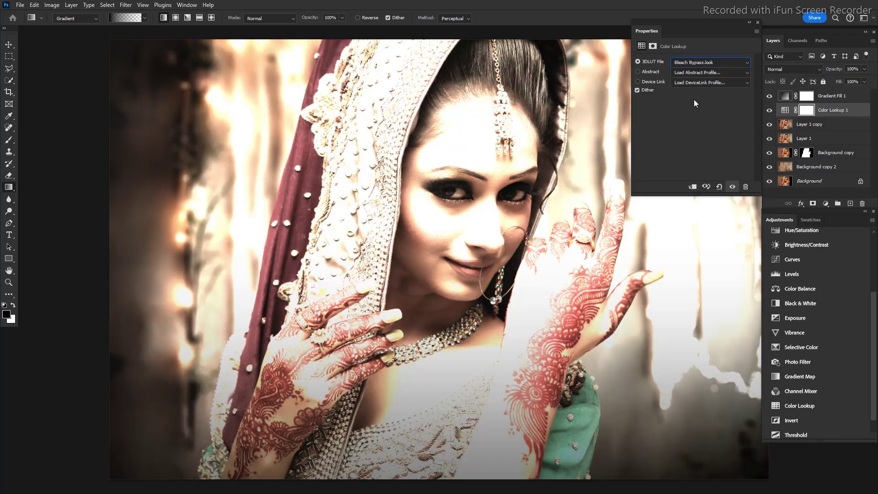
key(Down)
drag(632, 196, 688, 147)
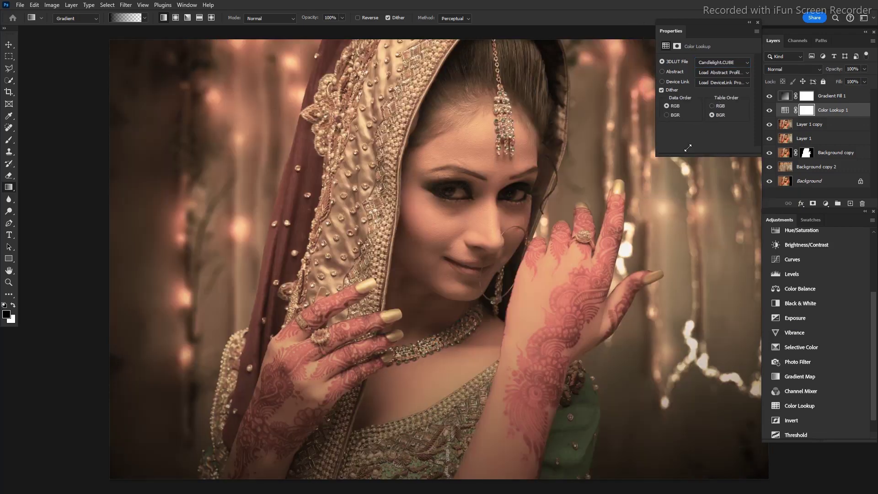
key(Down)
key(Down)
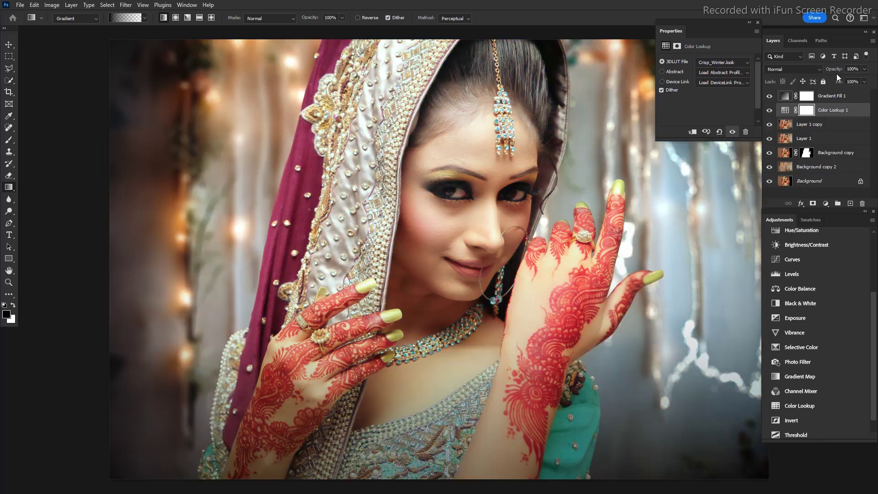
click(865, 69)
drag(839, 81, 826, 80)
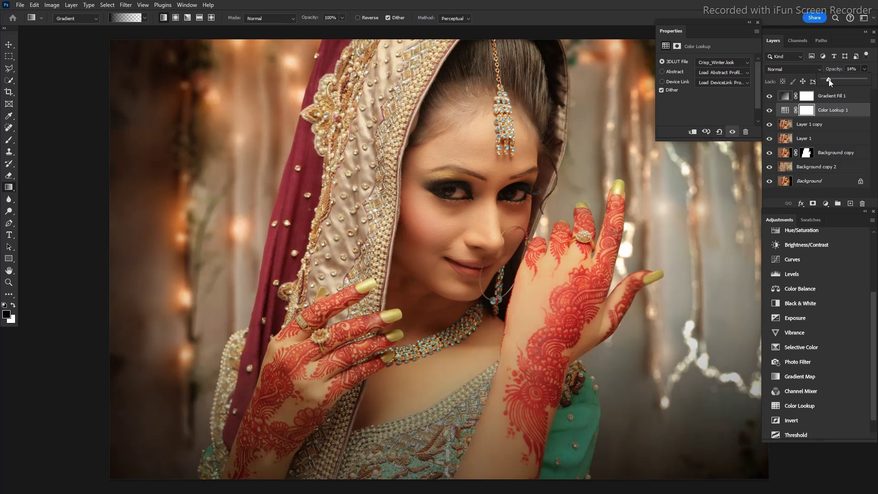
click(838, 34)
- Add Color Lookup 2 with the FoggyNight.3DL look in Multiply blend mode
click(816, 409)
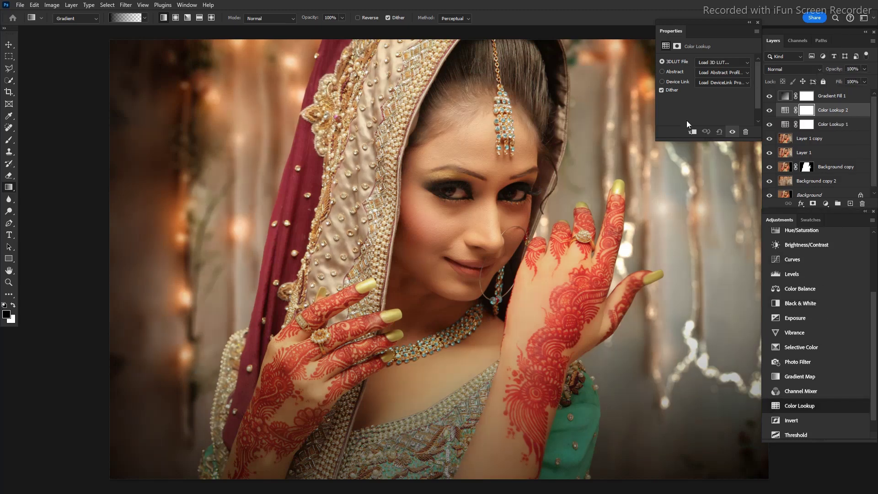
click(710, 64)
click(728, 140)
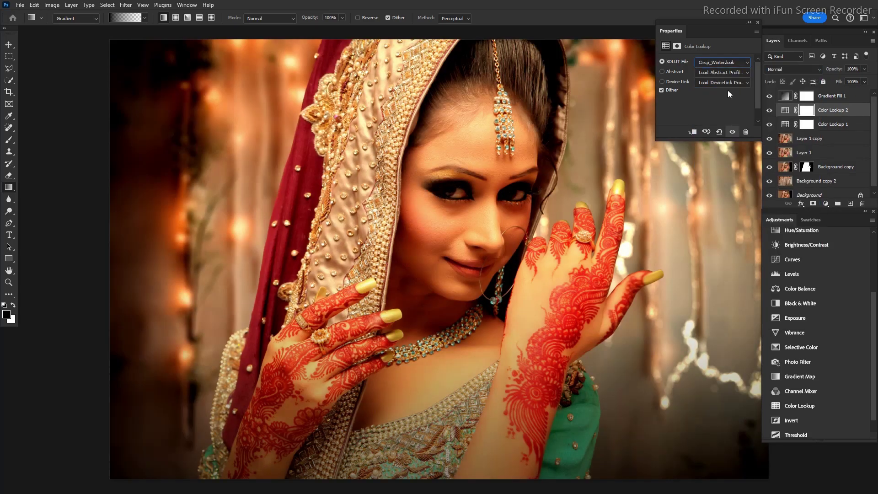
key(Down)
key(Down)
key(Down)
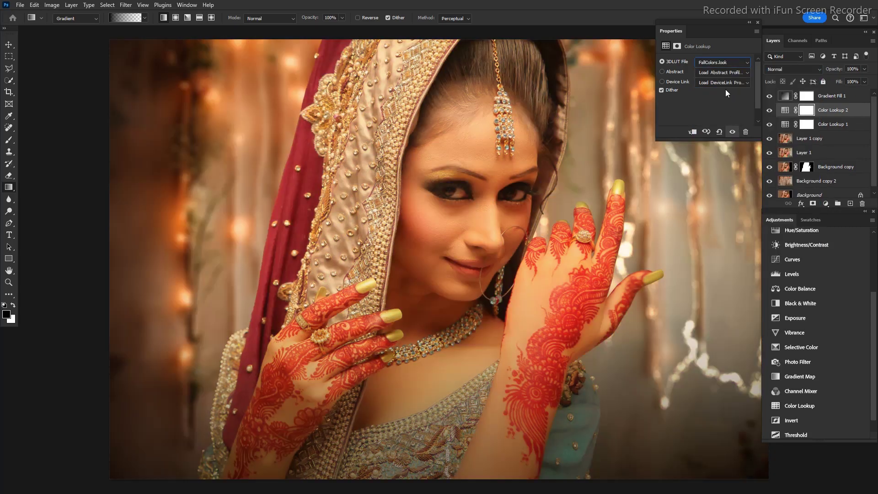
key(Down)
key(Down)
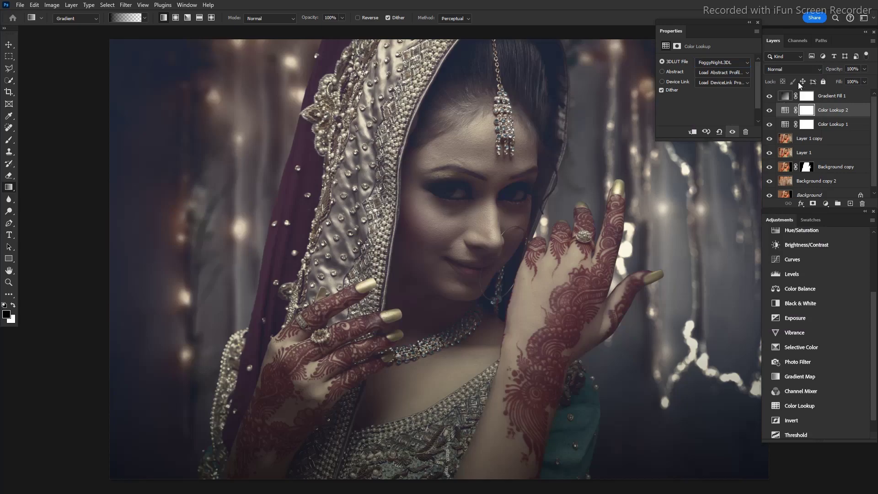
click(785, 71)
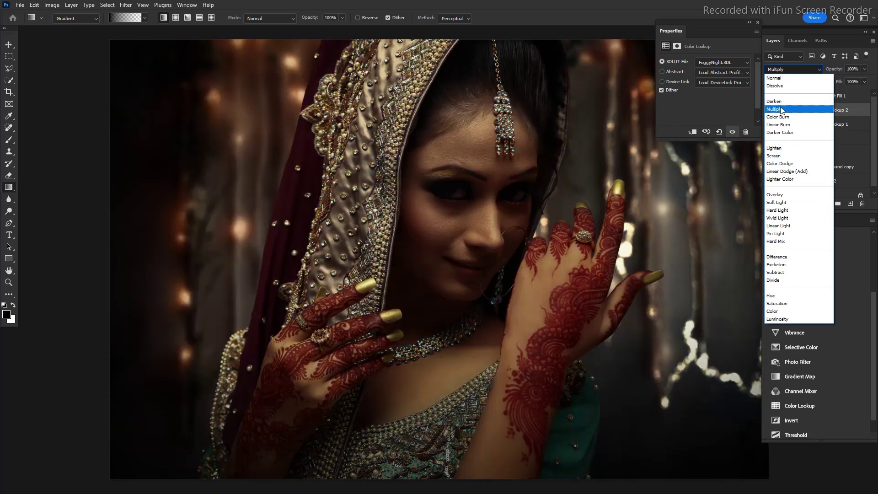
click(781, 109)
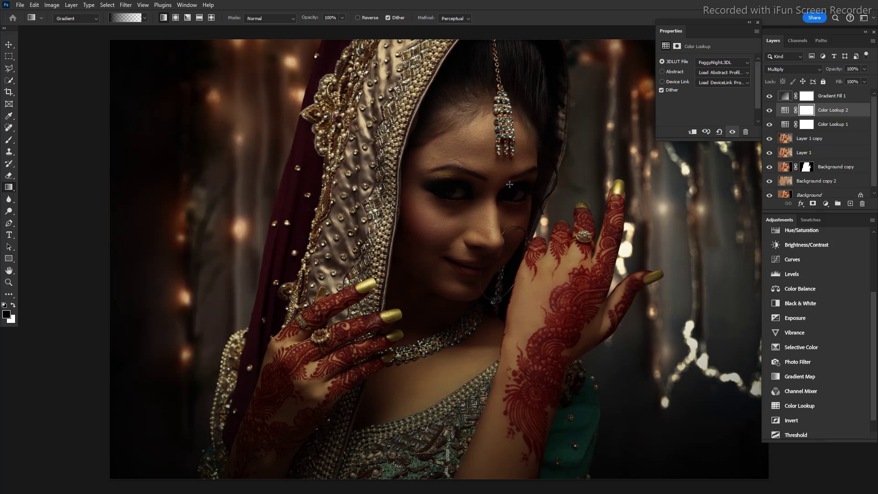
- Mask Color Lookup 2 with a radial gradient centred just left of and below the mouth
drag(473, 238, 542, 156)
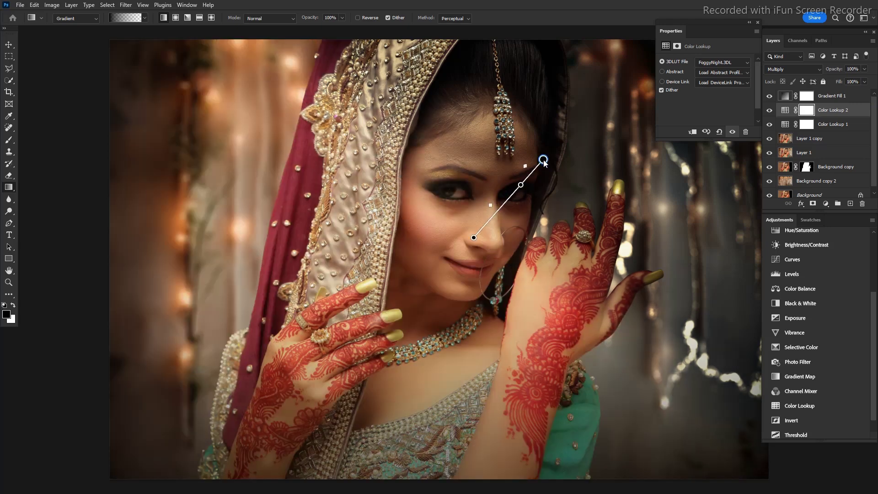
key(ctrl+z)
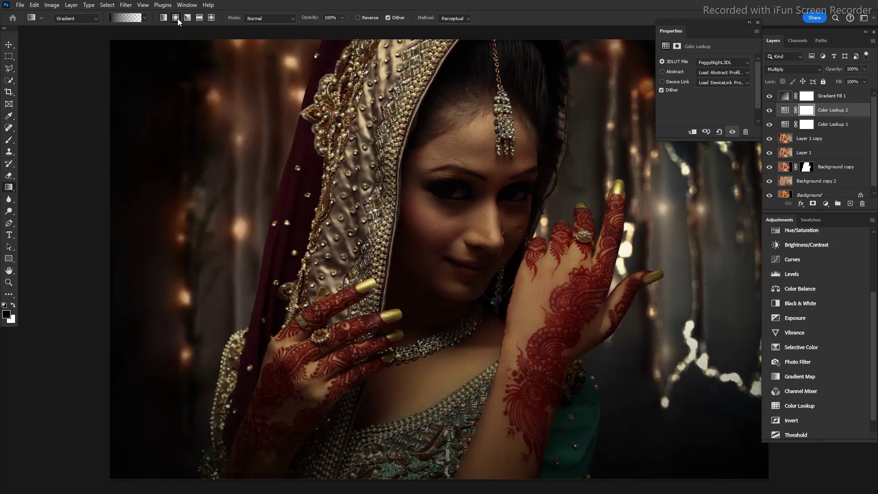
click(175, 17)
drag(480, 231, 701, 100)
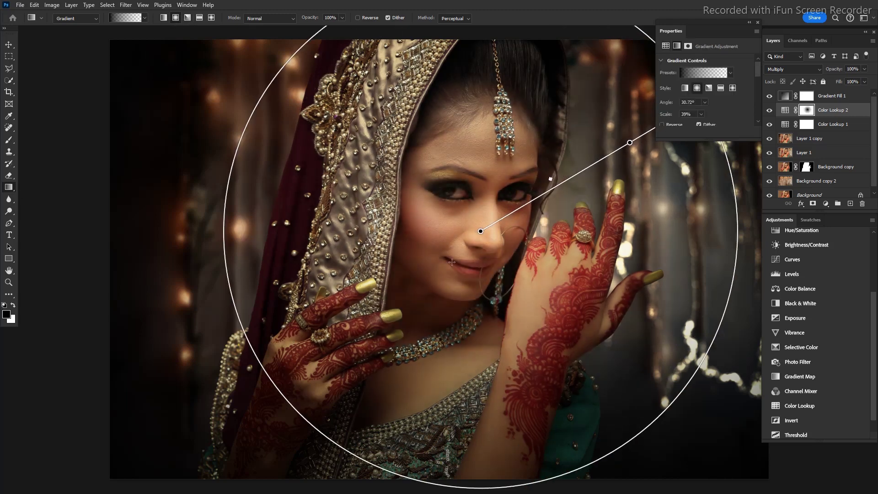
drag(467, 243, 232, 340)
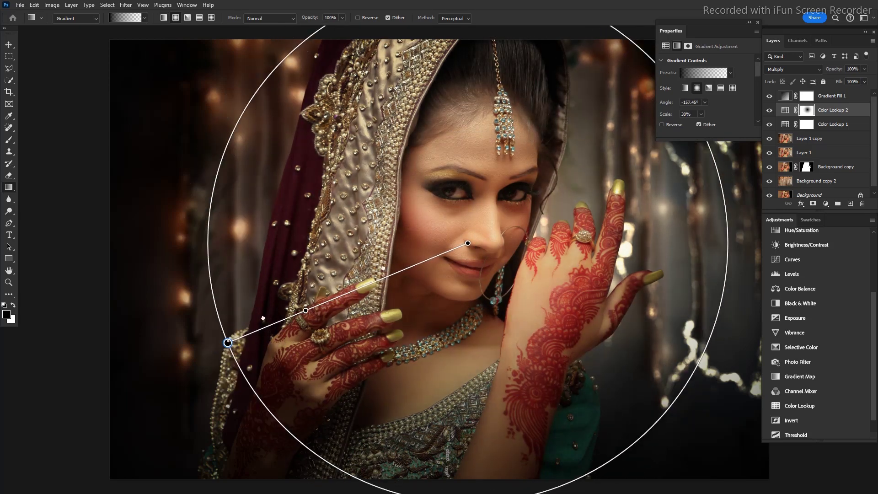
drag(468, 243, 442, 253)
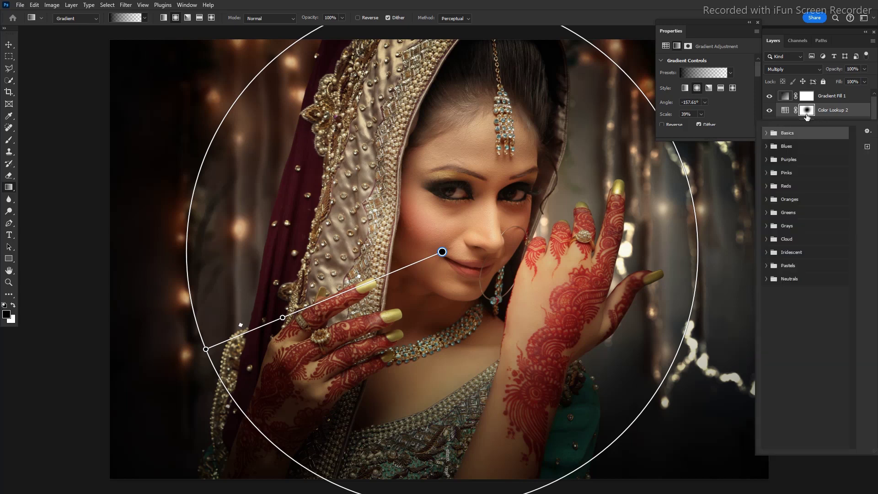
click(757, 22)
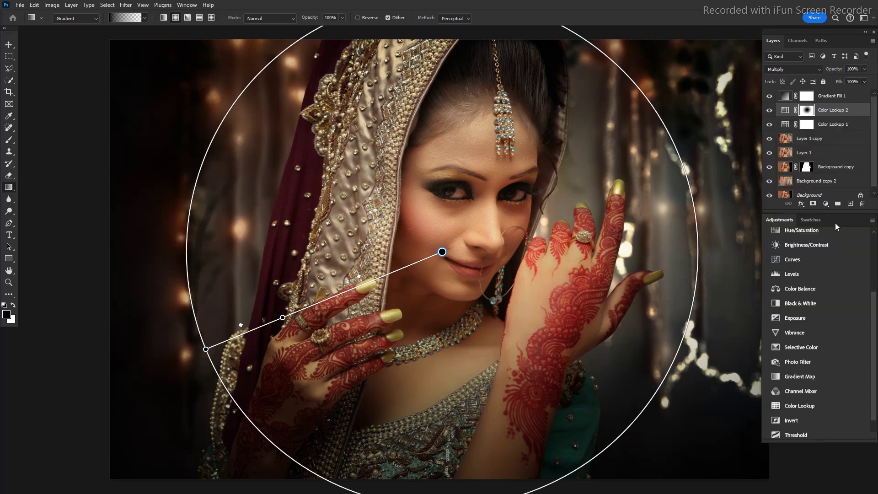
- Add a FoggyNight.3DL Color Lookup layer at 29% opacity, then hide it
click(805, 406)
click(721, 62)
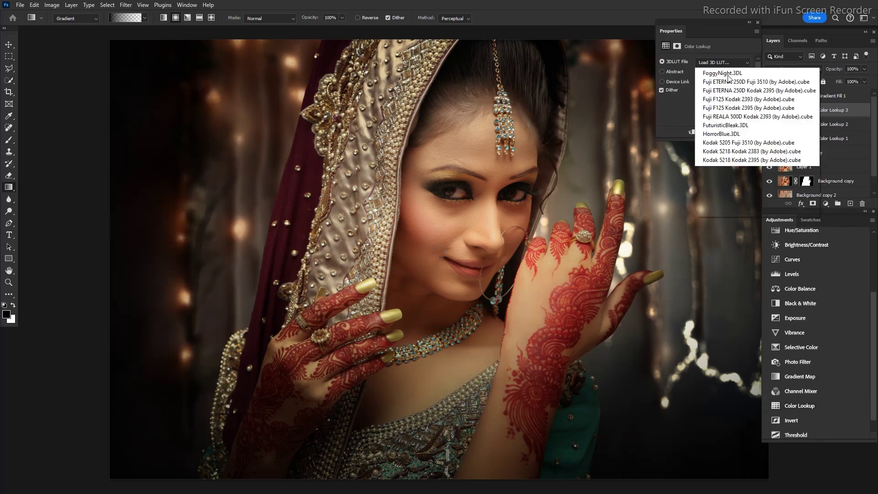
click(728, 185)
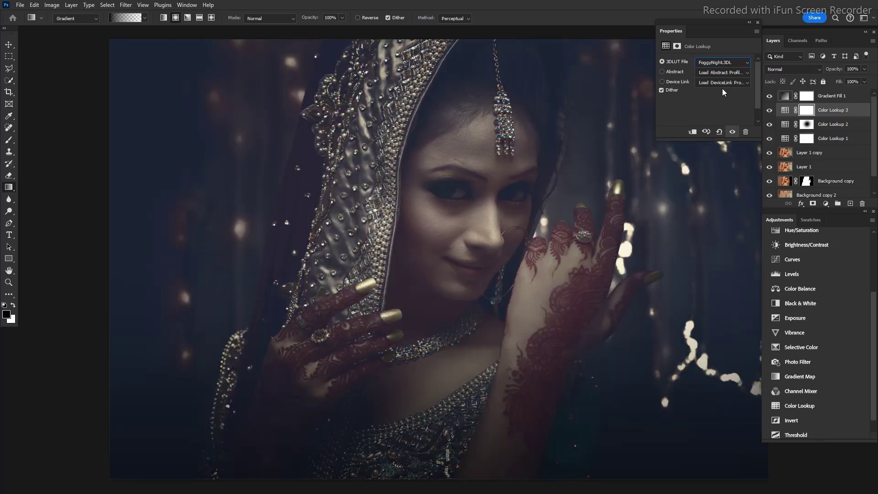
click(865, 69)
drag(868, 79, 822, 81)
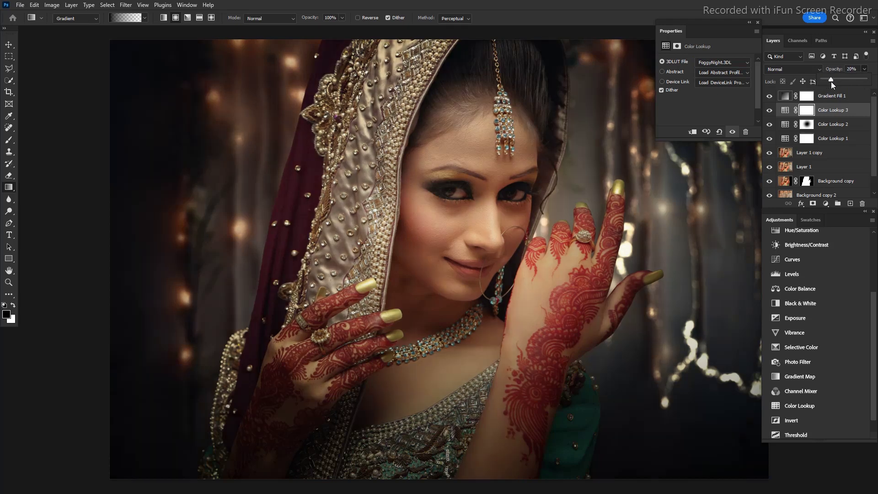
drag(836, 85, 837, 85)
click(770, 111)
click(769, 111)
click(769, 111)
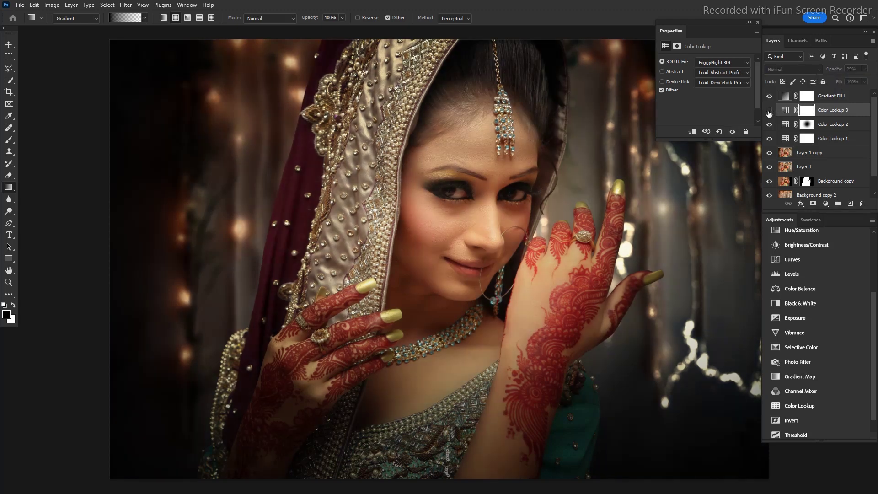
- Delete the foggy Color Lookup 3 layer and compare Color Lookup 2 on and off
key(Delete)
click(798, 111)
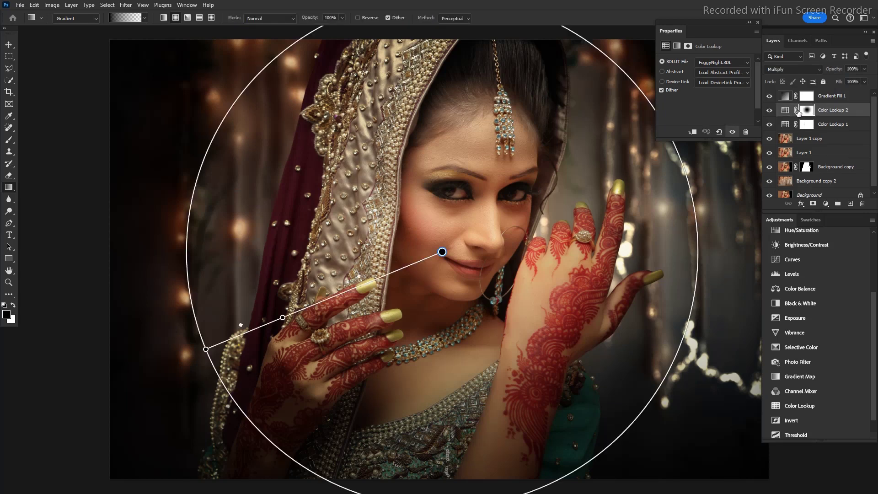
key(Delete)
key(ctrl+z)
click(770, 111)
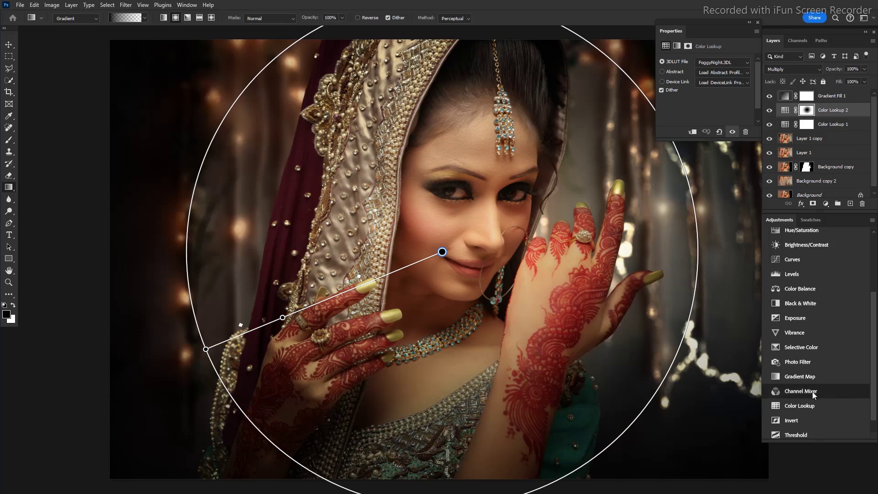
- Add a Fuji ETERNA 250D Kodak 2395 Color Lookup layer at 35% opacity
click(809, 406)
click(715, 62)
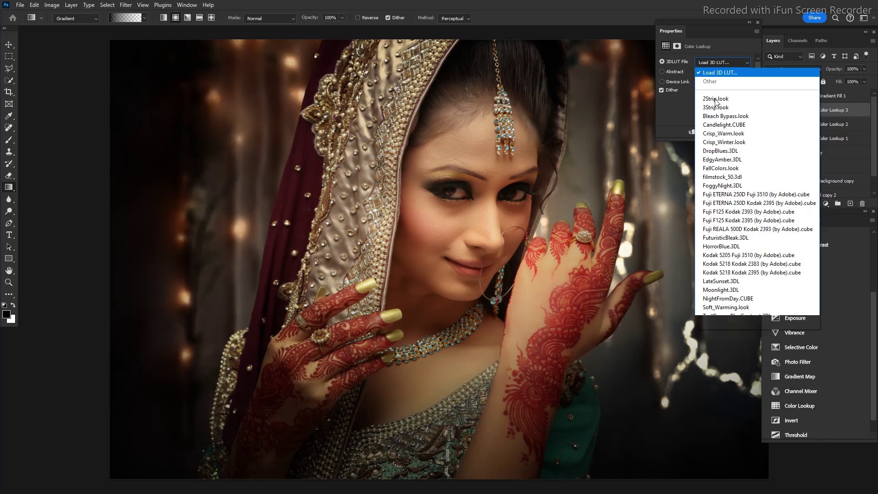
click(732, 202)
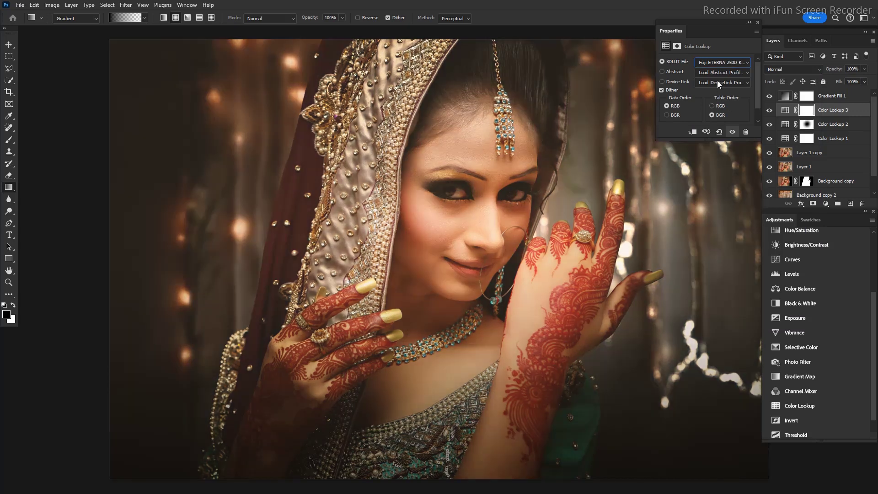
mouse_move(838, 111)
mouse_down()
mouse_move(834, 139)
mouse_move(832, 104)
mouse_up()
click(770, 110)
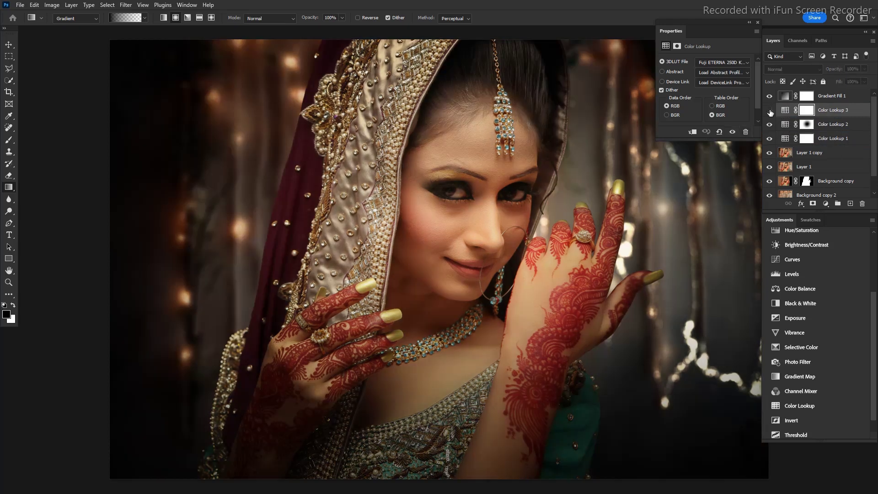
click(770, 110)
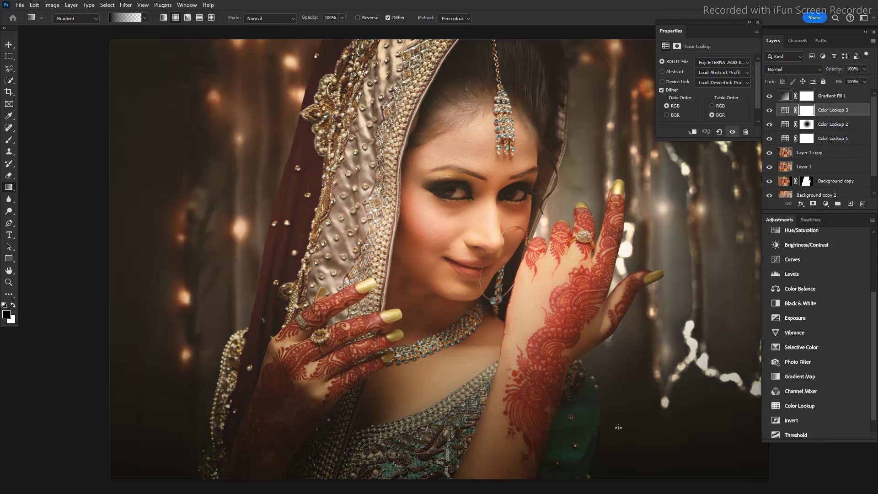
click(864, 69)
drag(867, 78, 830, 79)
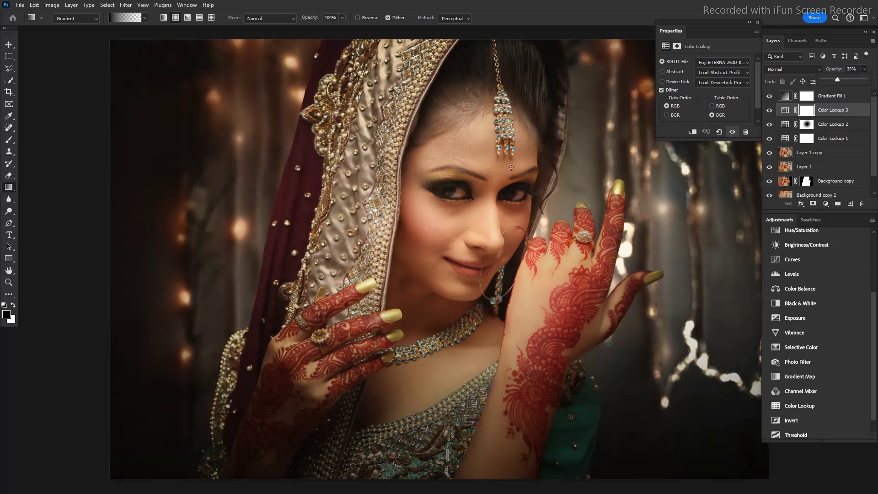
drag(838, 86, 838, 86)
- Paint the Fuji grade's mask to exclude the bride's face and neck
key(b)
drag(447, 215, 451, 248)
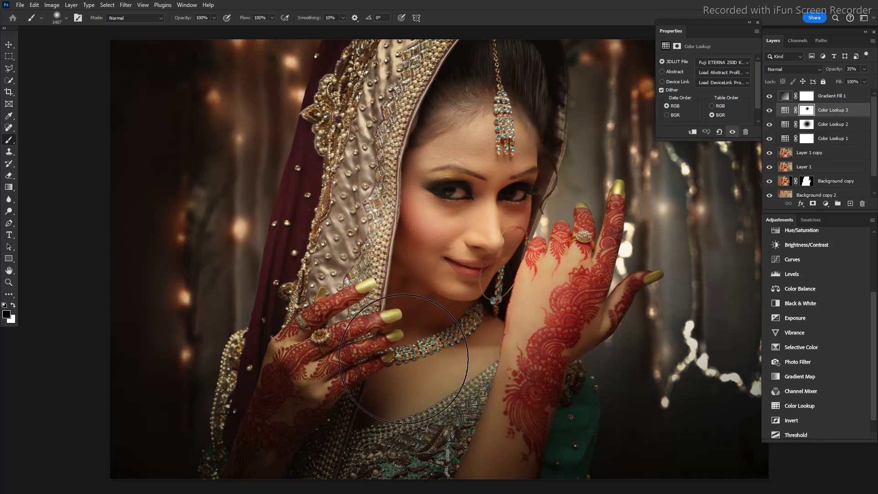
drag(446, 215, 435, 356)
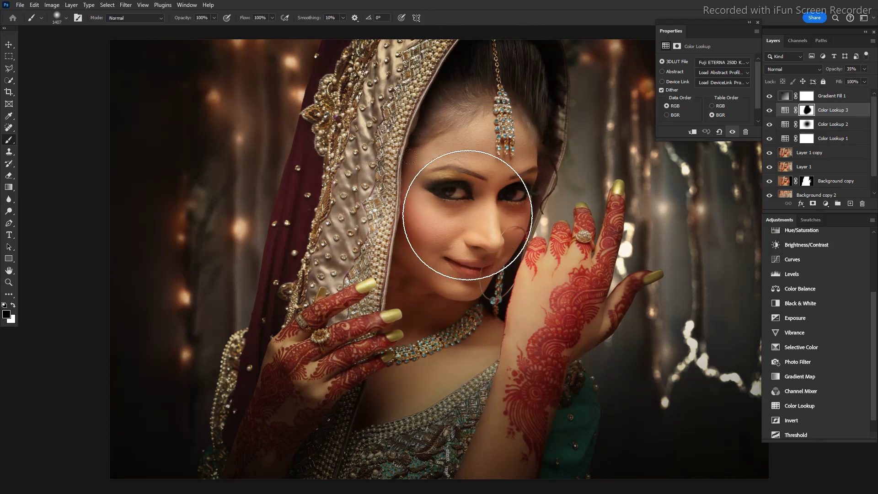
click(768, 115)
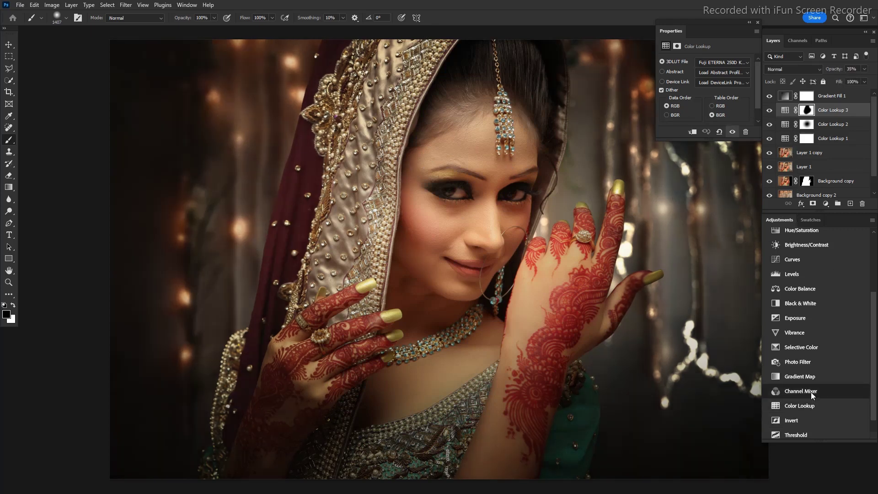
- Add a fourth Color Lookup layer and try the Fuji F125, Fuji REALA 500D and FuturisticBleak LUTs
click(805, 407)
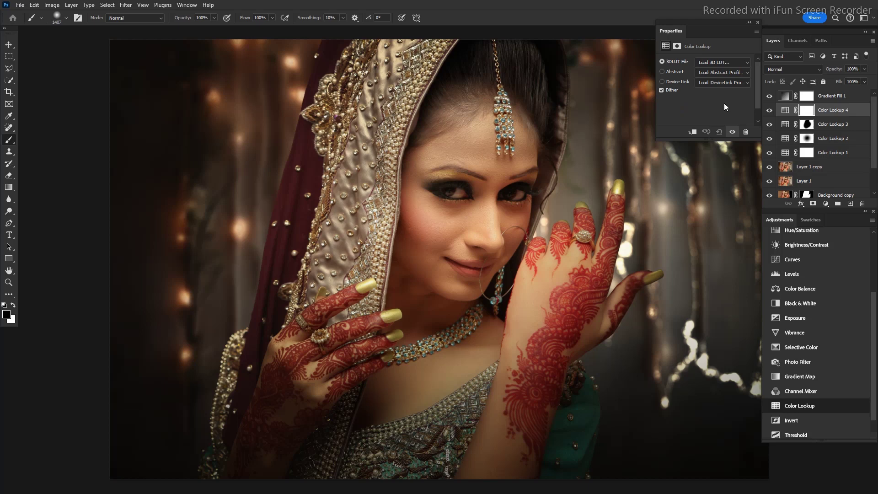
click(728, 62)
click(736, 221)
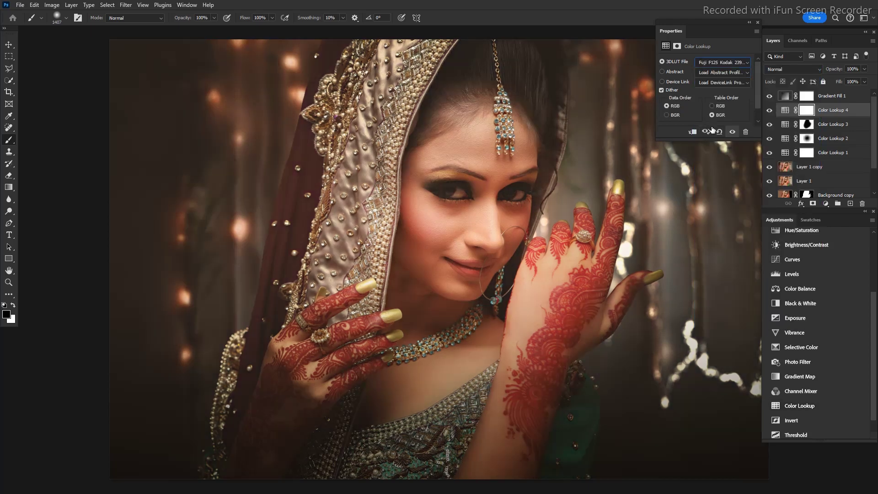
key(Down)
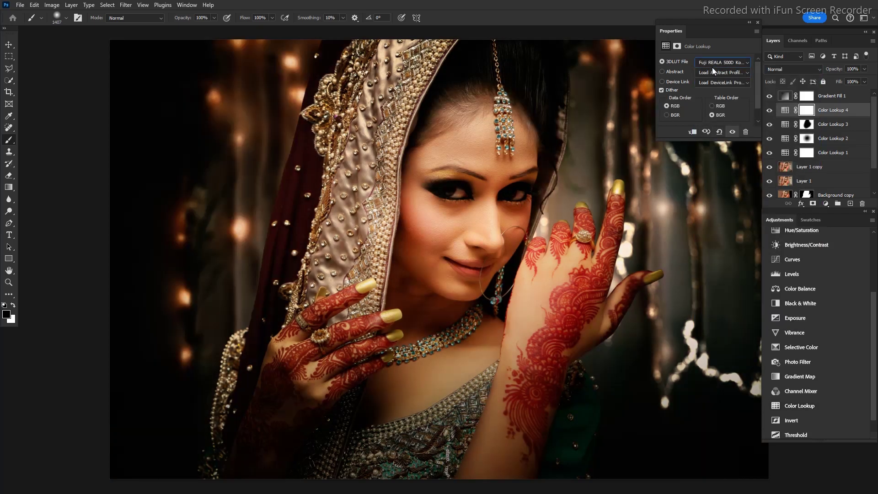
key(Down)
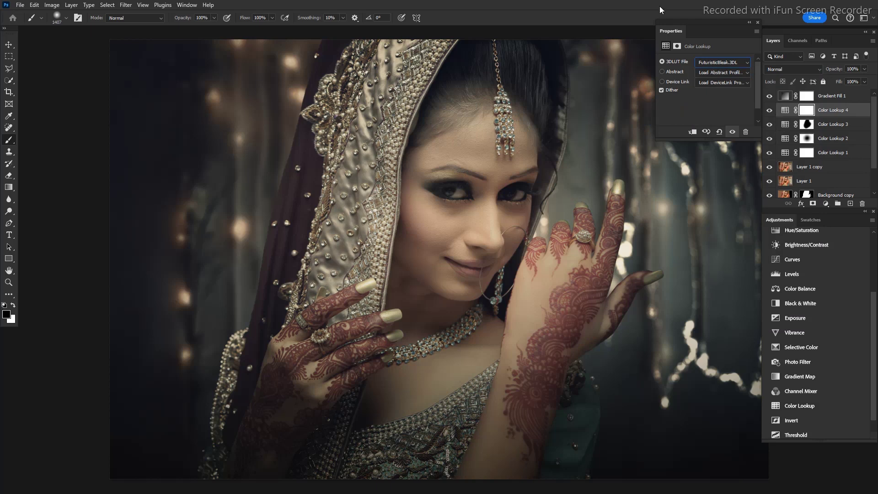
- Preview HorrorBlue, Kodak 5218, Moonlight and TealOrangePlusContrast, then step back to Kodak 5218
key(Down)
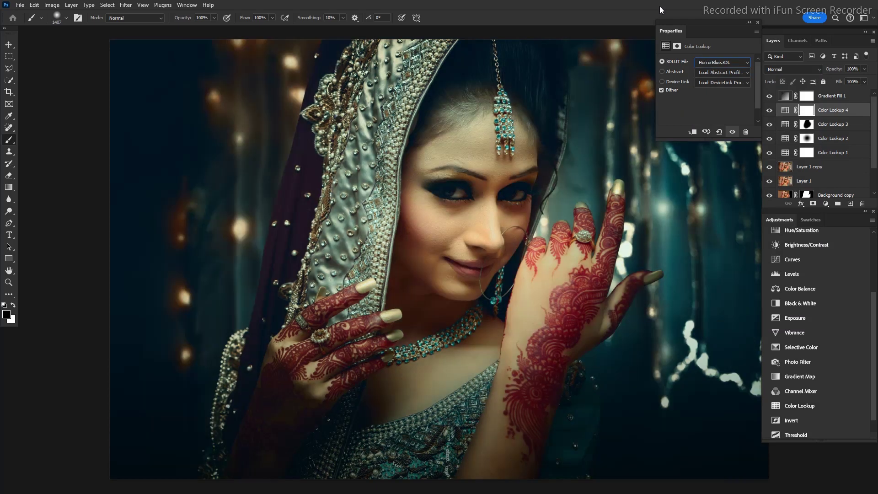
key(Down)
key(Down)
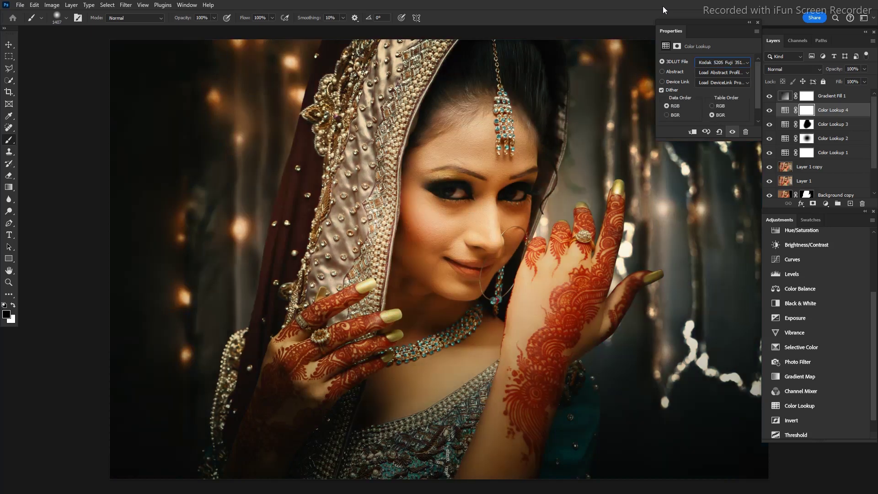
key(Down)
key(Down)
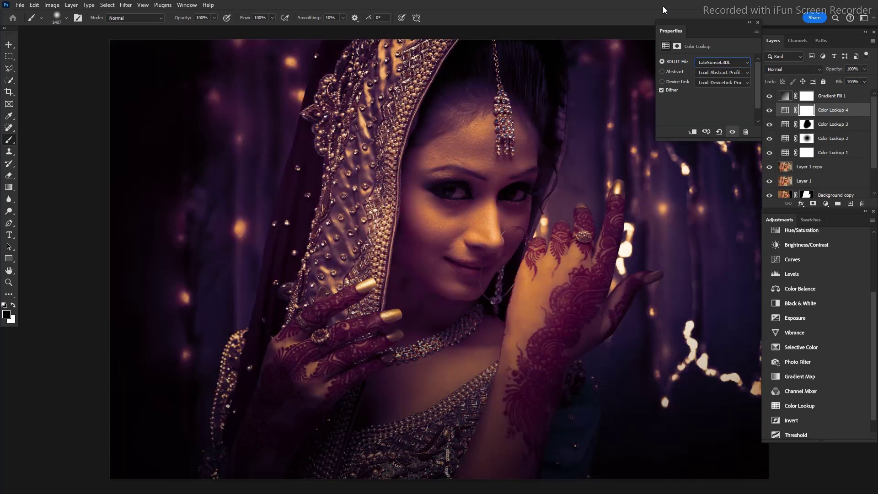
key(Down)
key(Down)
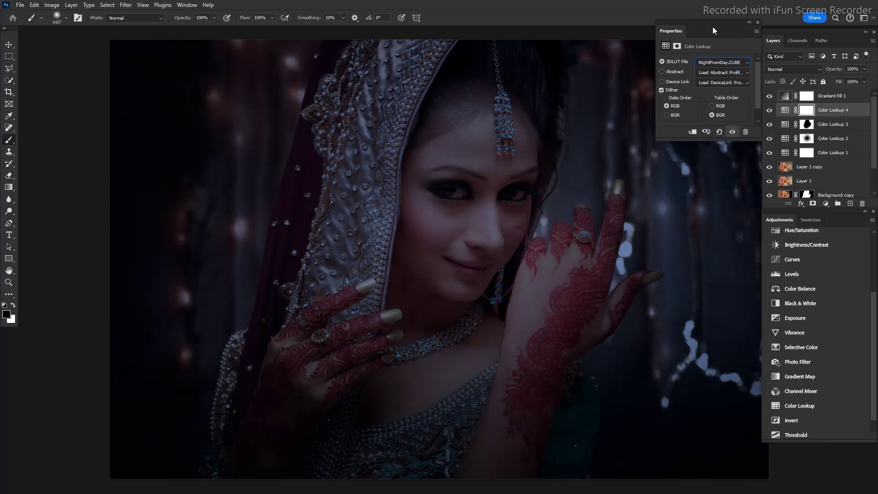
key(Down)
key(Down)
key(Down)
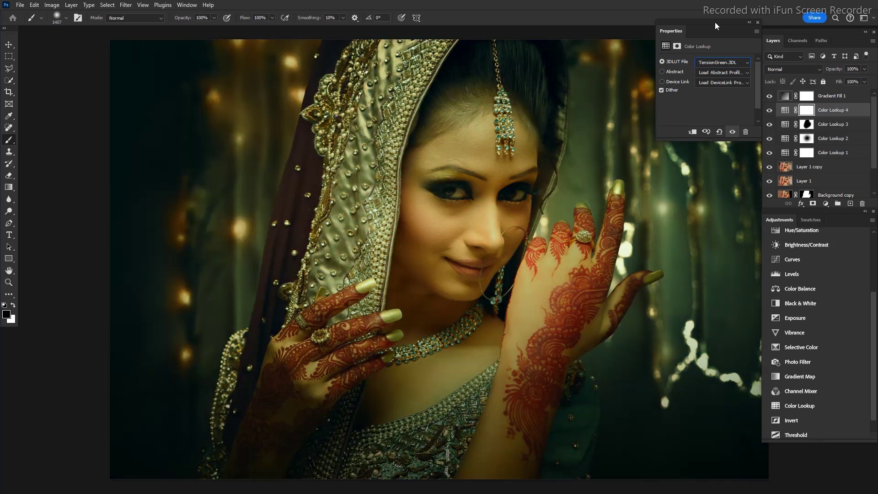
key(Up)
key(Up)
key(Up)
key(Up)
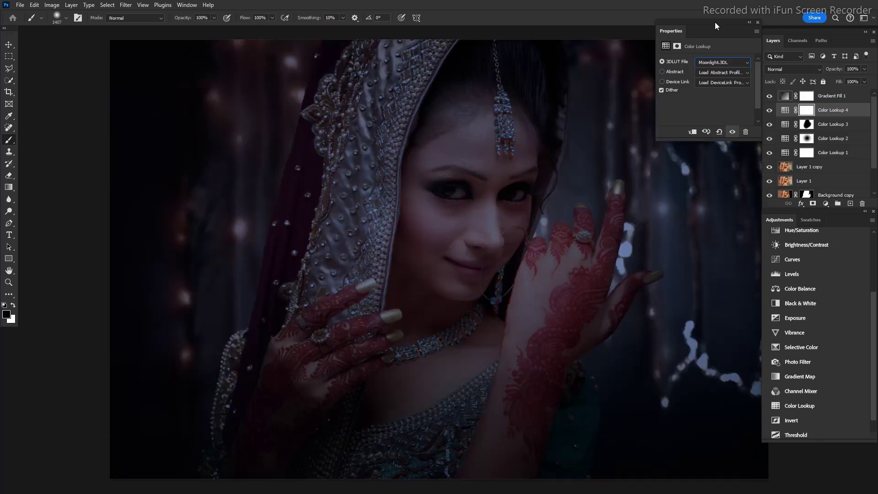
key(Up)
key(Up)
key(Up)
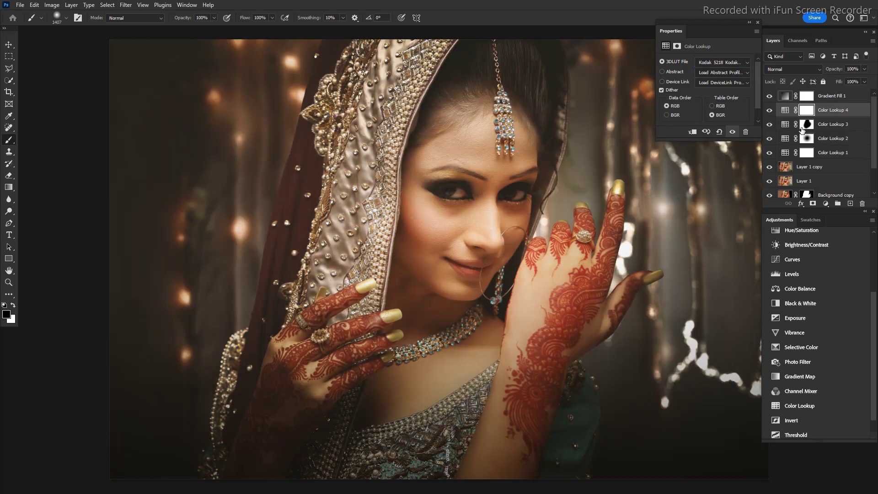
- Lower the Kodak 5218 Color Lookup layer to 34% opacity, toggling it to compare
click(768, 111)
drag(864, 68, 819, 81)
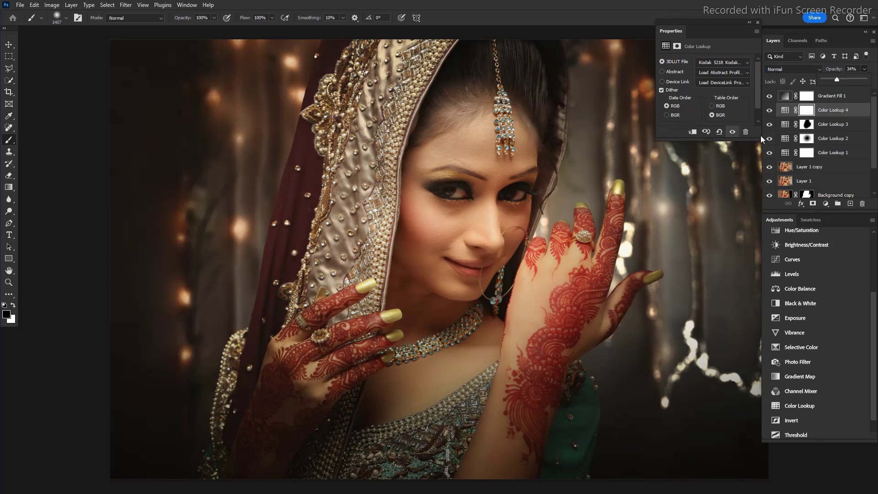
click(769, 110)
- Toggle Gradient Fill 1 off and on to compare, keep it, and close its properties
click(775, 99)
click(770, 97)
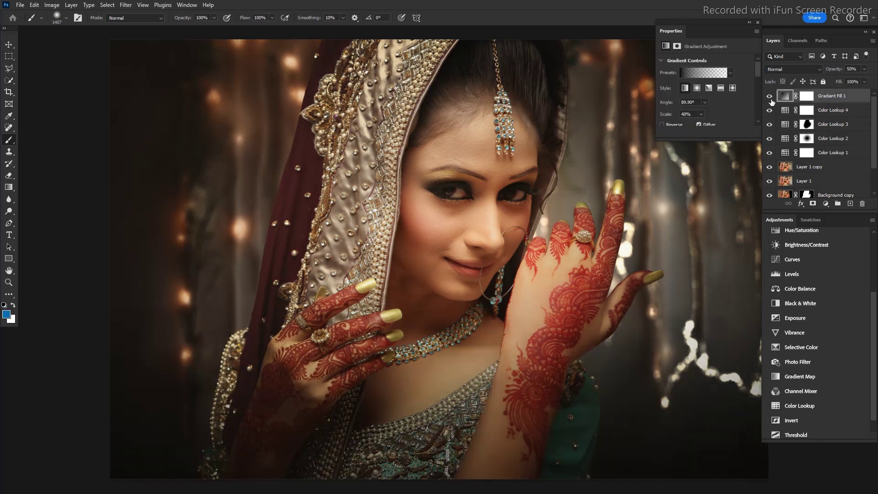
click(770, 98)
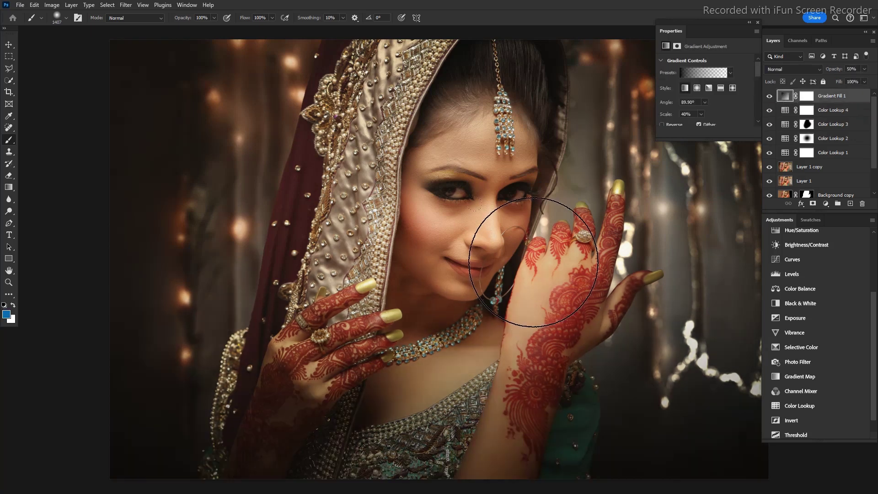
click(757, 22)
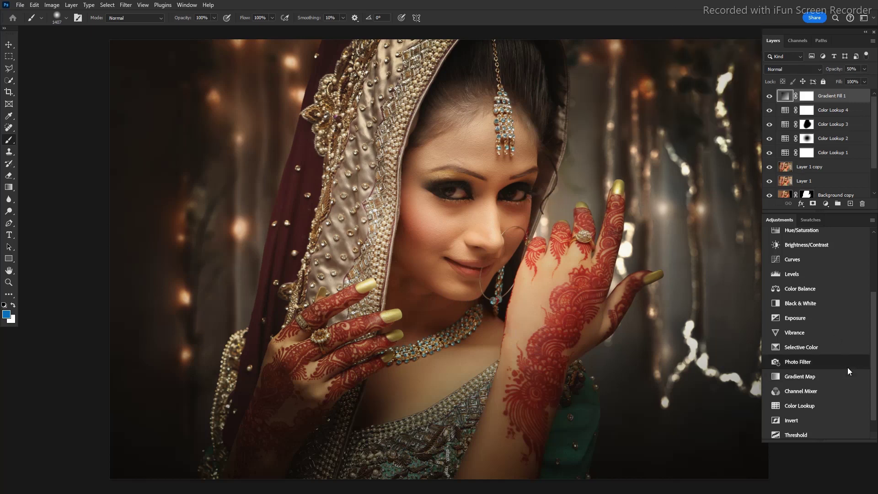
- Add a Photo Filter layer using Warming Filter (81) at 25% density, checking it on and off
click(798, 362)
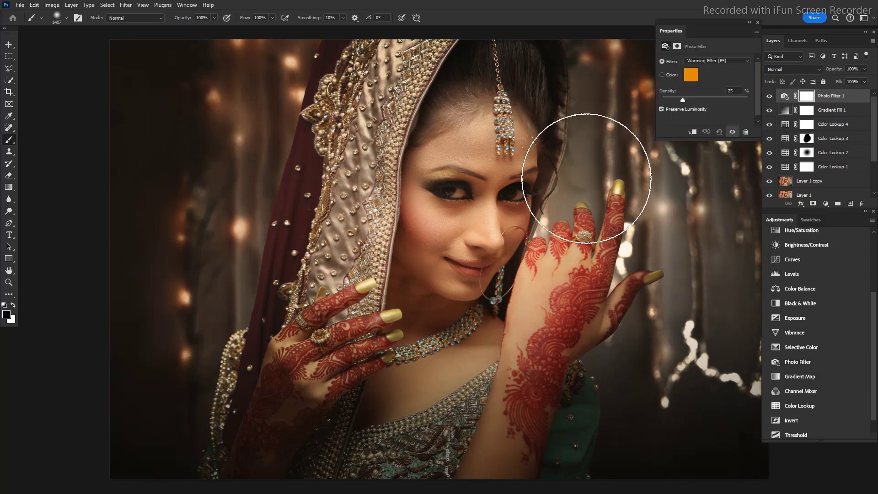
click(700, 62)
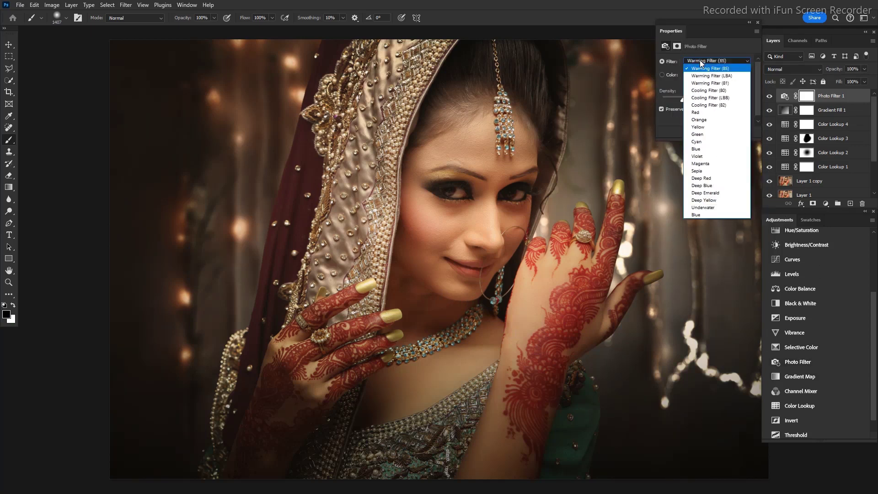
click(706, 62)
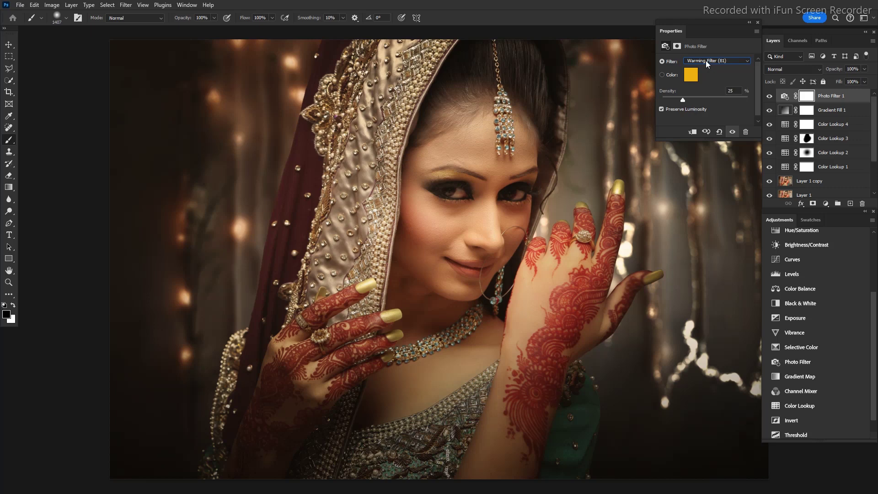
click(769, 96)
click(768, 96)
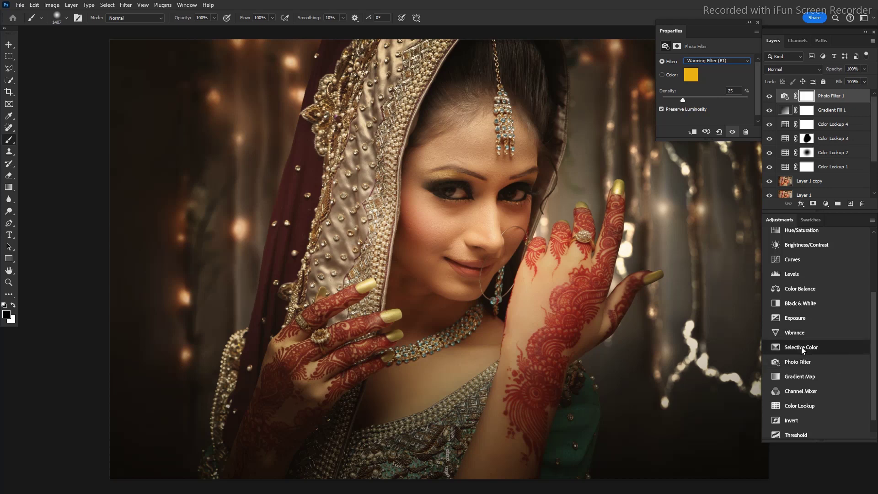
- Add a second Photo Filter, trying Cooling Filter (82) before settling on Warming Filter (85)
click(798, 362)
click(702, 62)
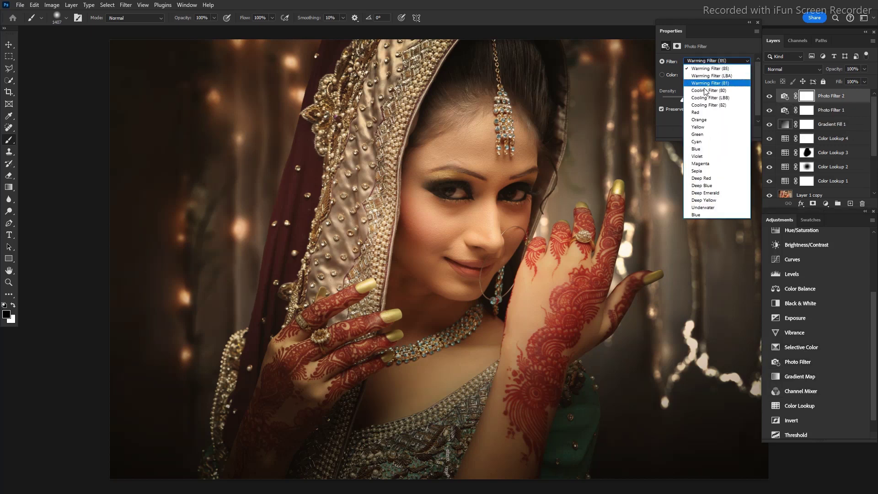
click(708, 105)
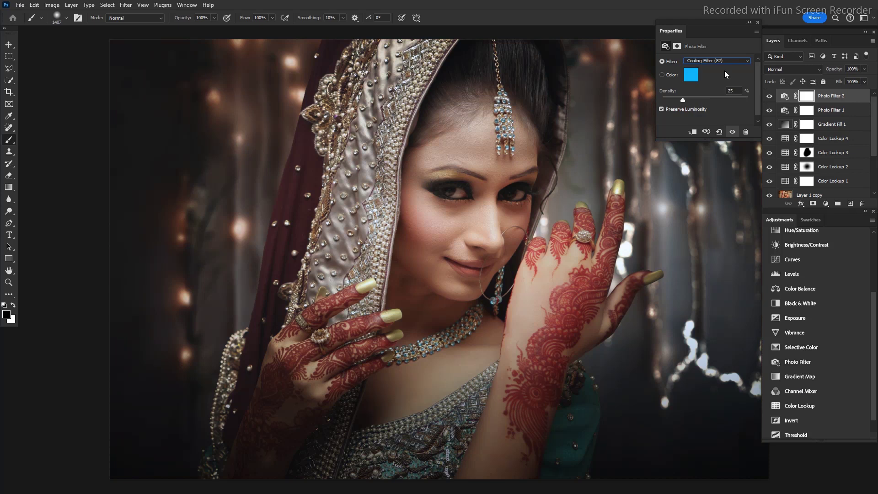
key(Down)
key(Down)
key(Down)
key(Down)
key(Down)
key(Down)
click(724, 61)
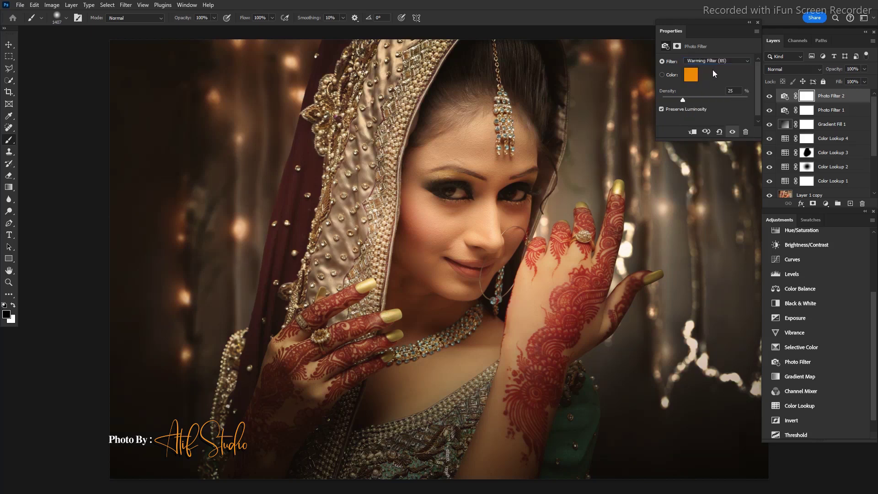
click(757, 22)
- Toggle the second Photo Filter's visibility several times to judge the extra warmth
click(769, 96)
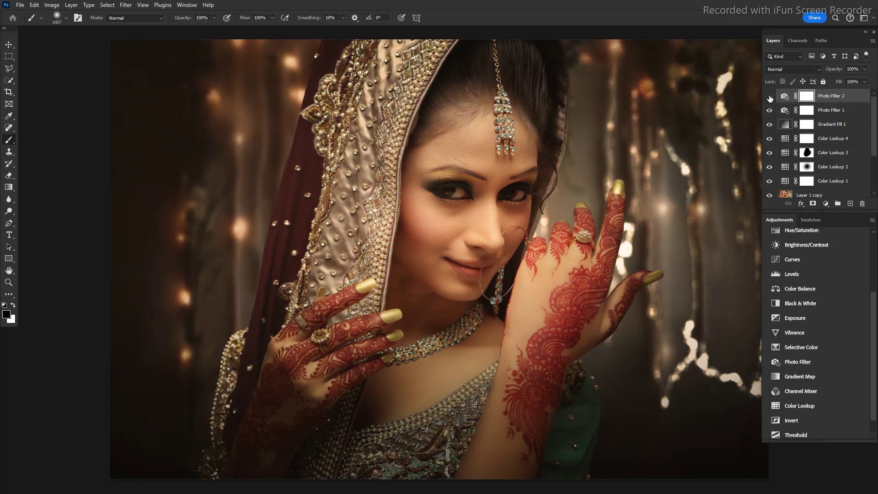
click(770, 97)
click(769, 96)
click(769, 97)
click(769, 97)
- Duplicate Layer 2 and float the Adjustments panel as a collapsed icon group
drag(803, 102, 788, 101)
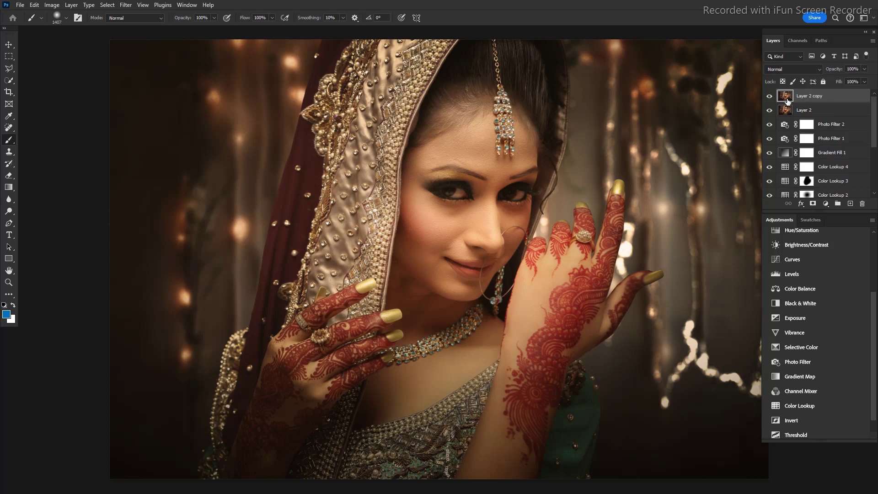
mouse_move(857, 221)
drag(857, 219, 841, 218)
double_click(840, 213)
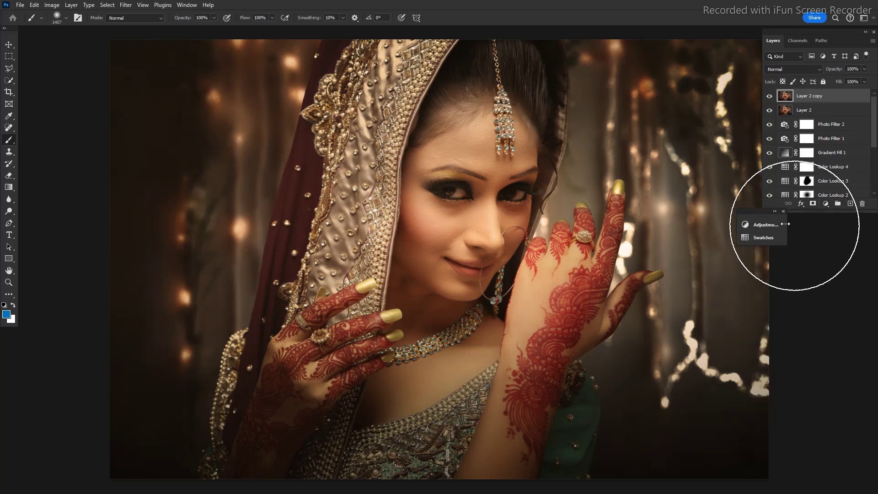
mouse_move(751, 209)
mouse_down()
mouse_move(776, 221)
mouse_move(831, 215)
mouse_up()
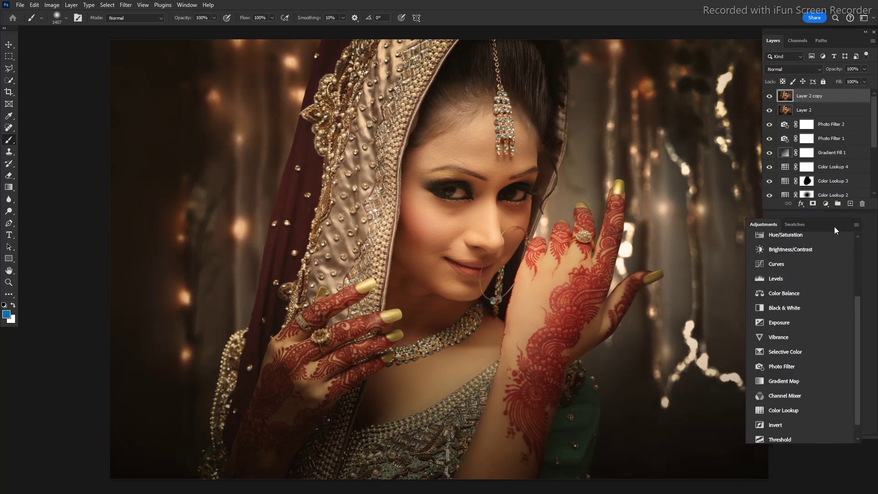
- Re-float the Adjustments icons below the layers list and set the brush size to 1
drag(859, 223, 839, 223)
double_click(801, 223)
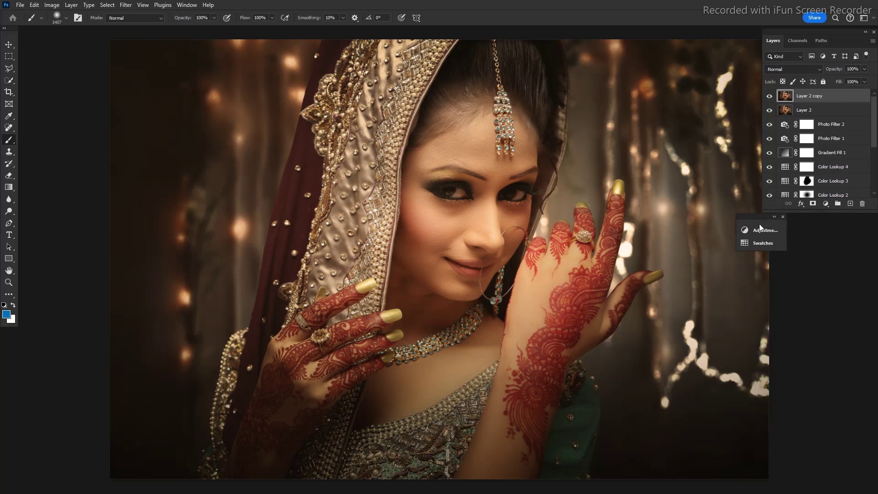
drag(760, 223, 817, 231)
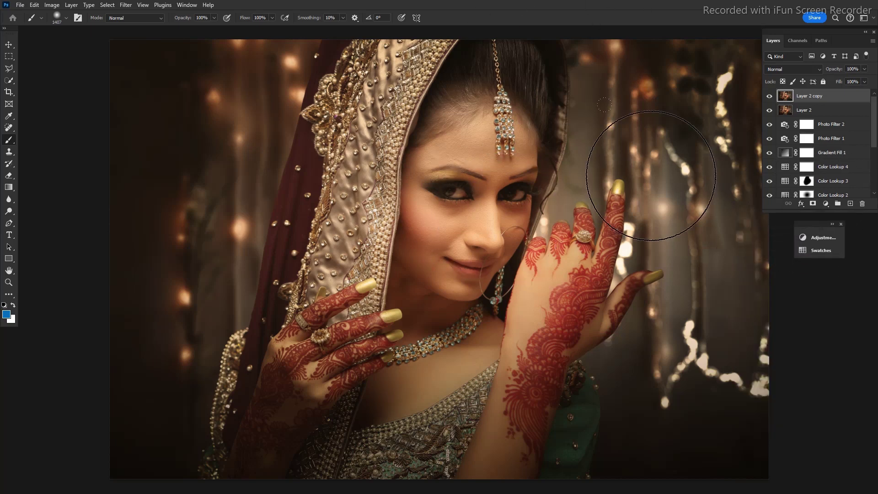
drag(658, 146, 572, 163)
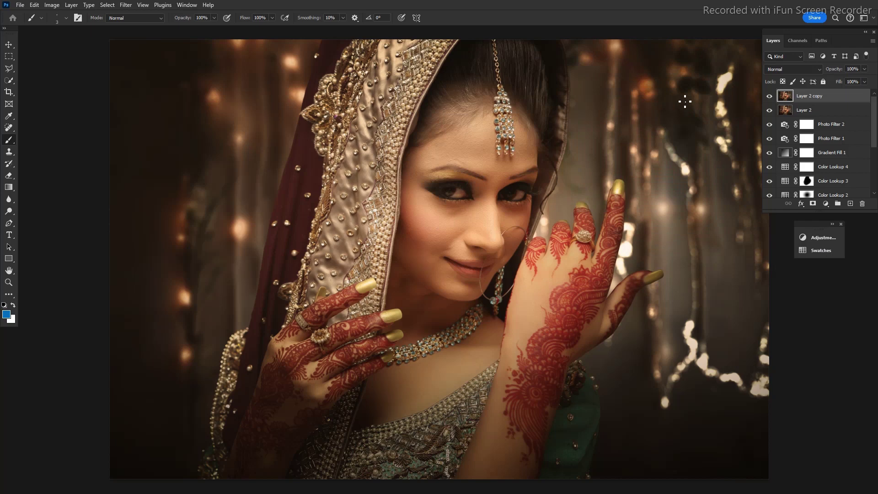
- Sharpen Layer 2 copy with Unsharp Mask at 150% amount and 2.0 px radius
key(ctrl+alt+f)
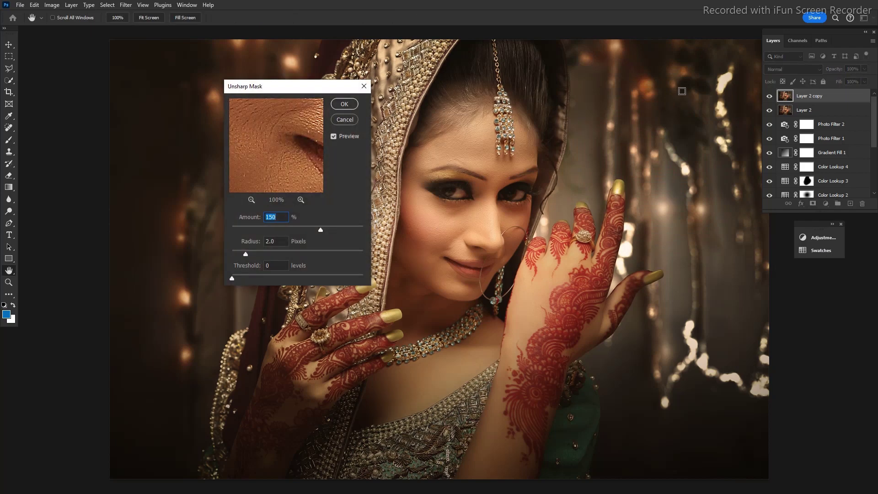
key(Return)
scroll(561, 259, up, 3)
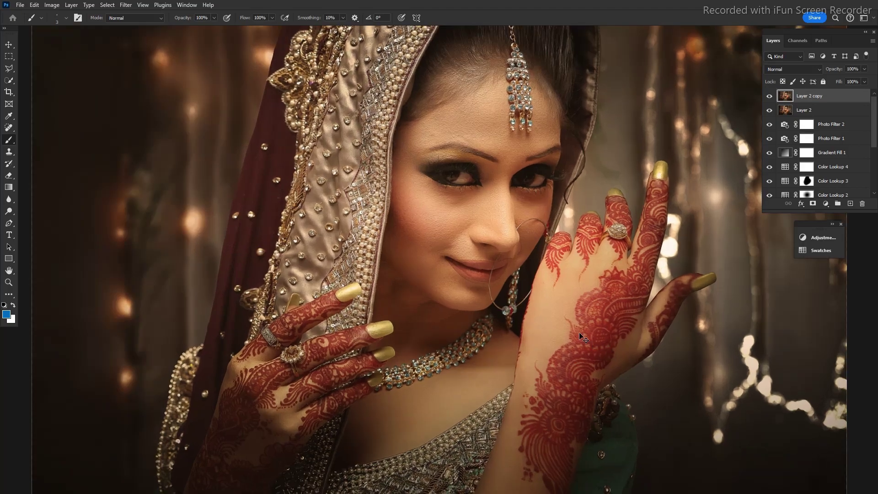
scroll(561, 258, up, 1)
scroll(561, 256, up, 1)
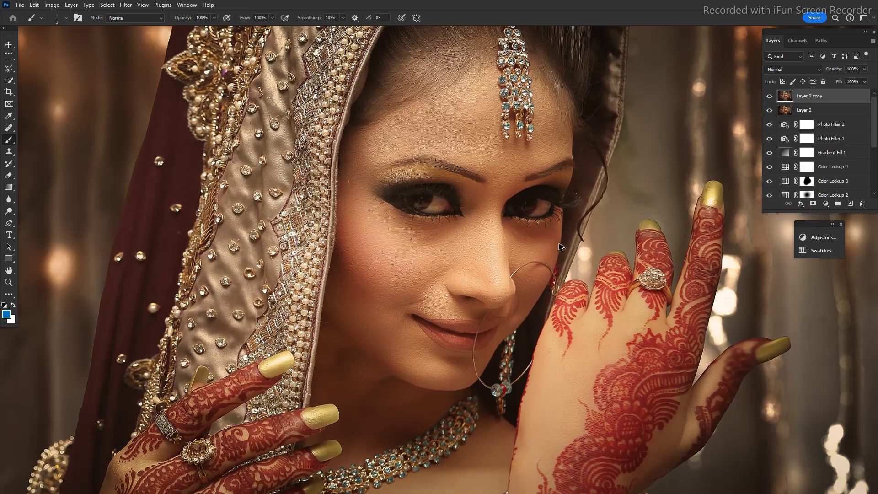
scroll(560, 252, up, 1)
scroll(559, 247, up, 1)
scroll(560, 247, up, 1)
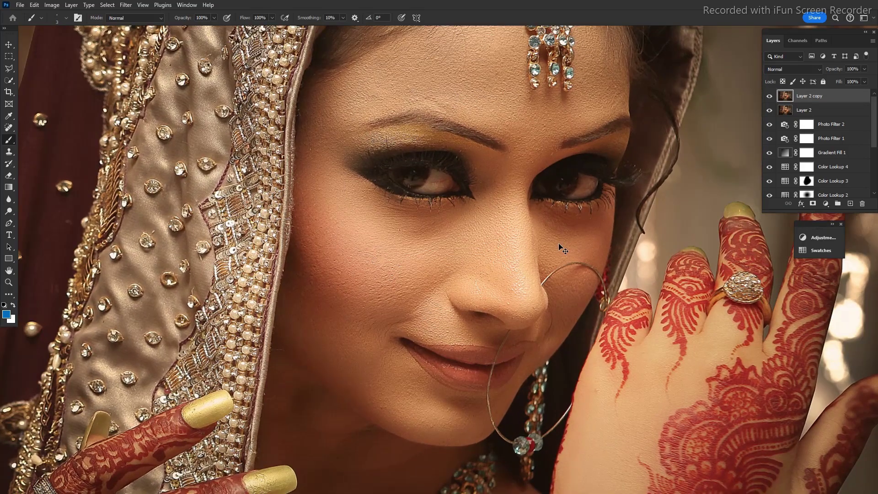
scroll(561, 248, up, 1)
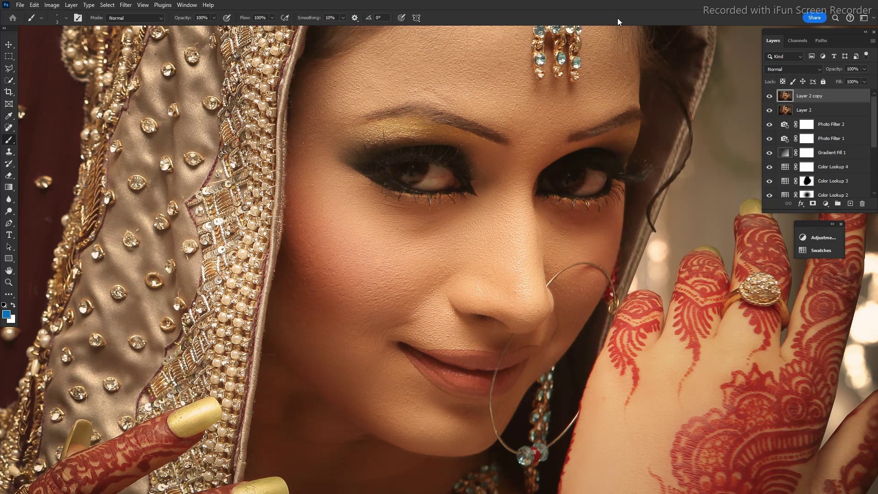
- Fade the sharpening to 36% and show the portrait in full-screen mode
key(ctrl+shift+f)
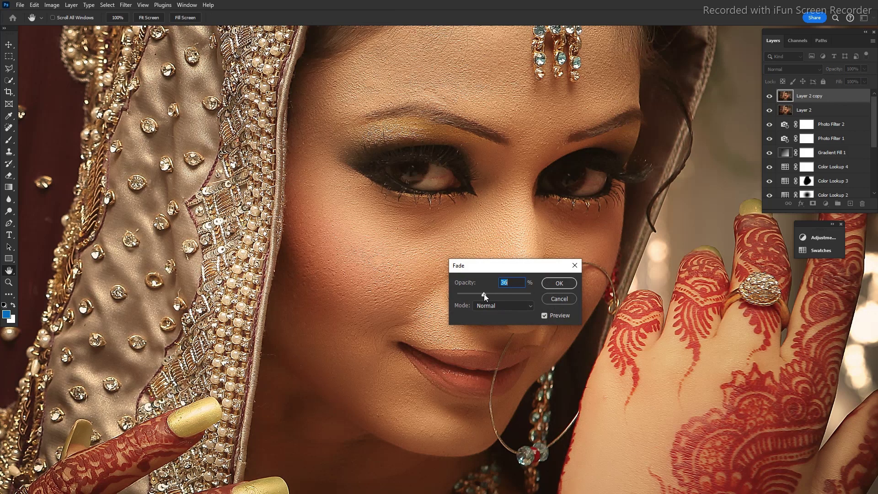
click(559, 283)
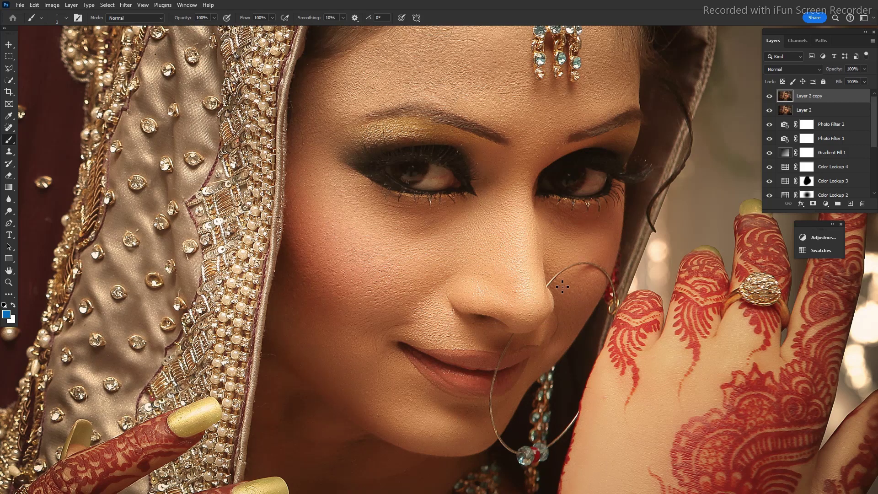
scroll(563, 287, down, 5)
key(f)
key(f)
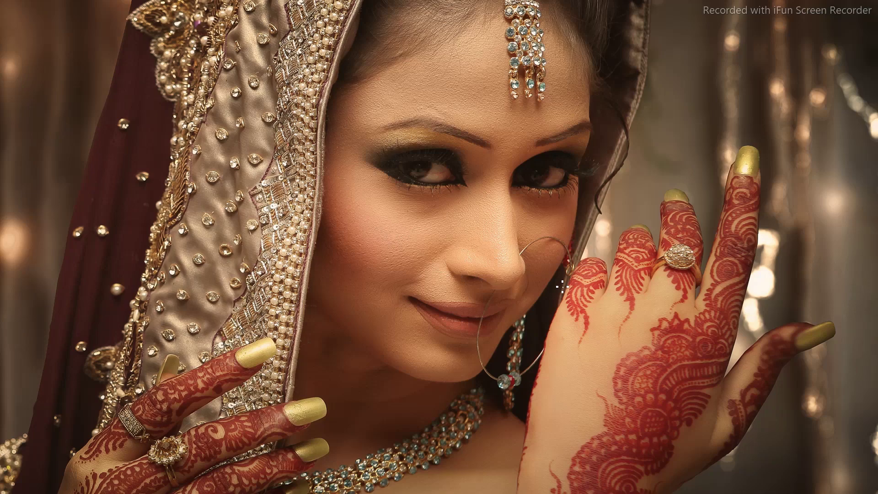
key(ctrl+minus)
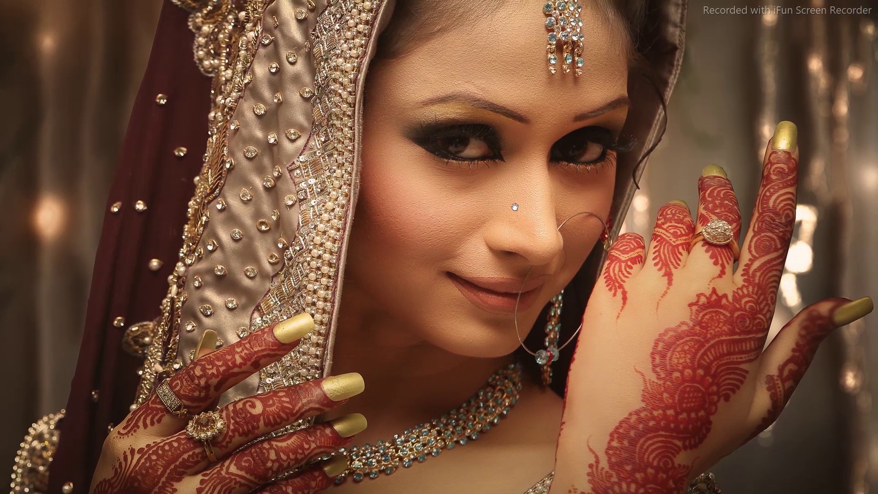
drag(514, 207, 514, 219)
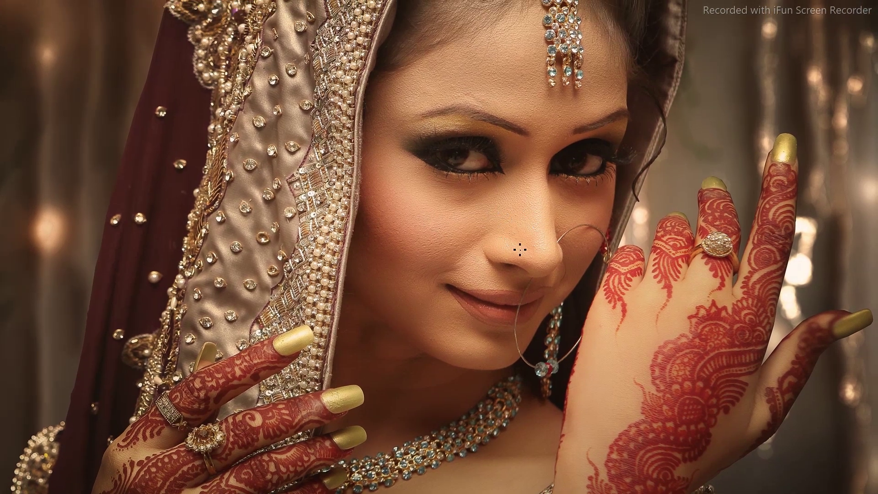